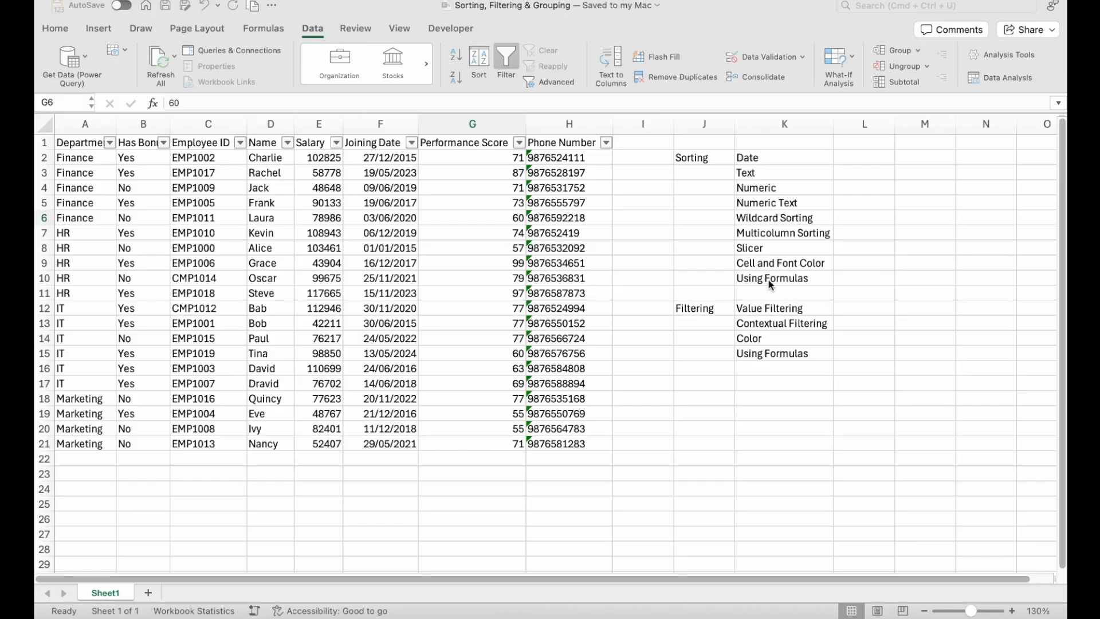
# - Review the sorting and filtering topic lists in column K and the employee data table in columns A to H
pyautogui.click(717, 163)
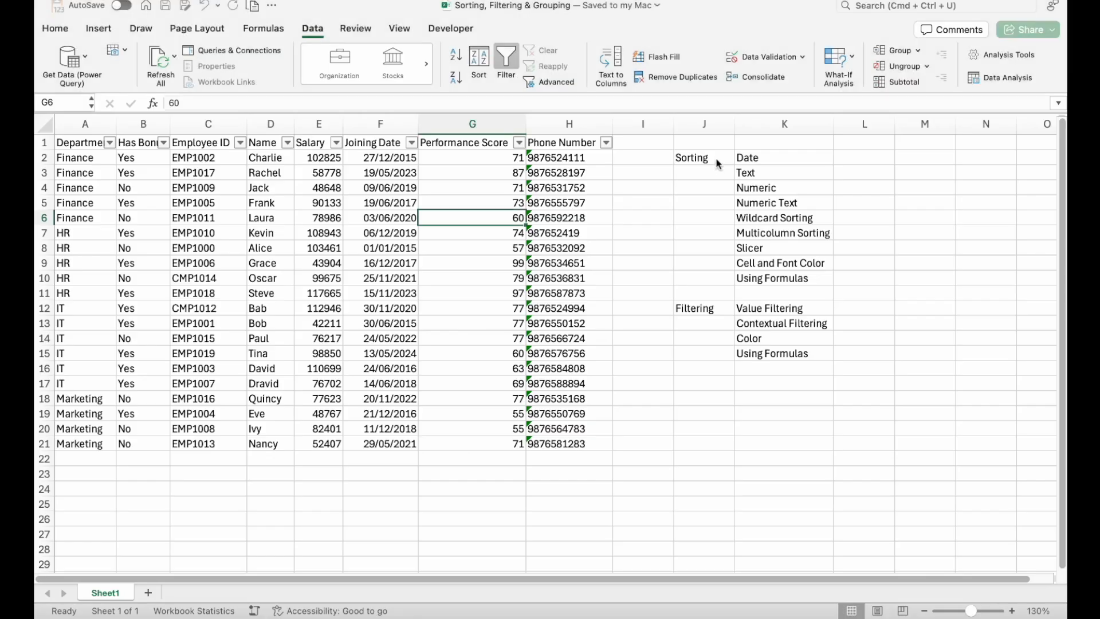
pyautogui.moveTo(747, 155); pyautogui.dragTo(757, 281)
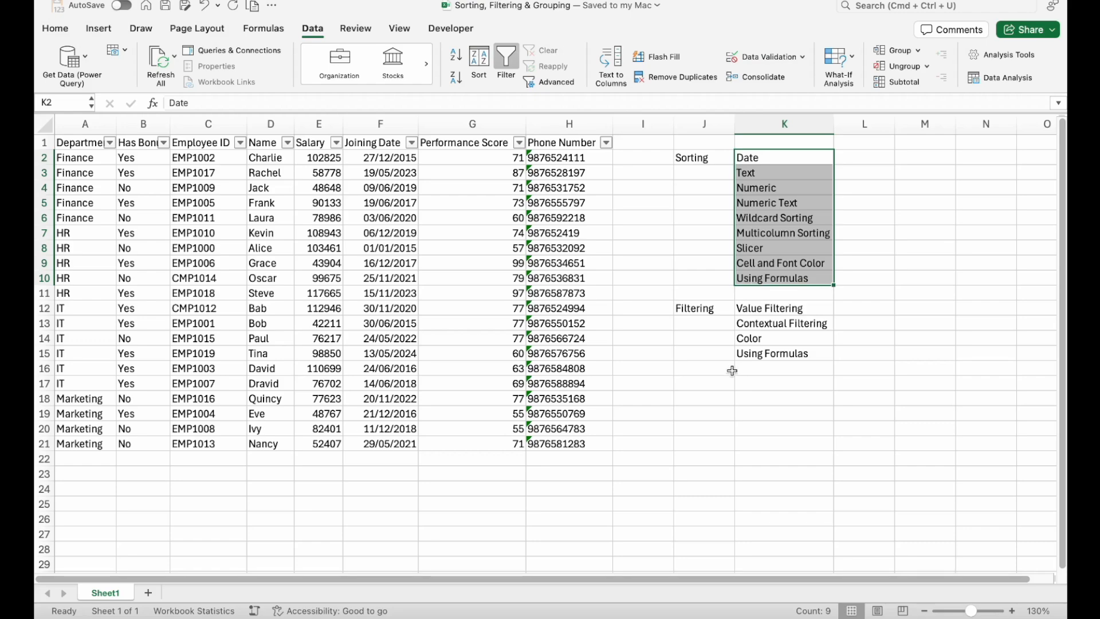
pyautogui.click(713, 310)
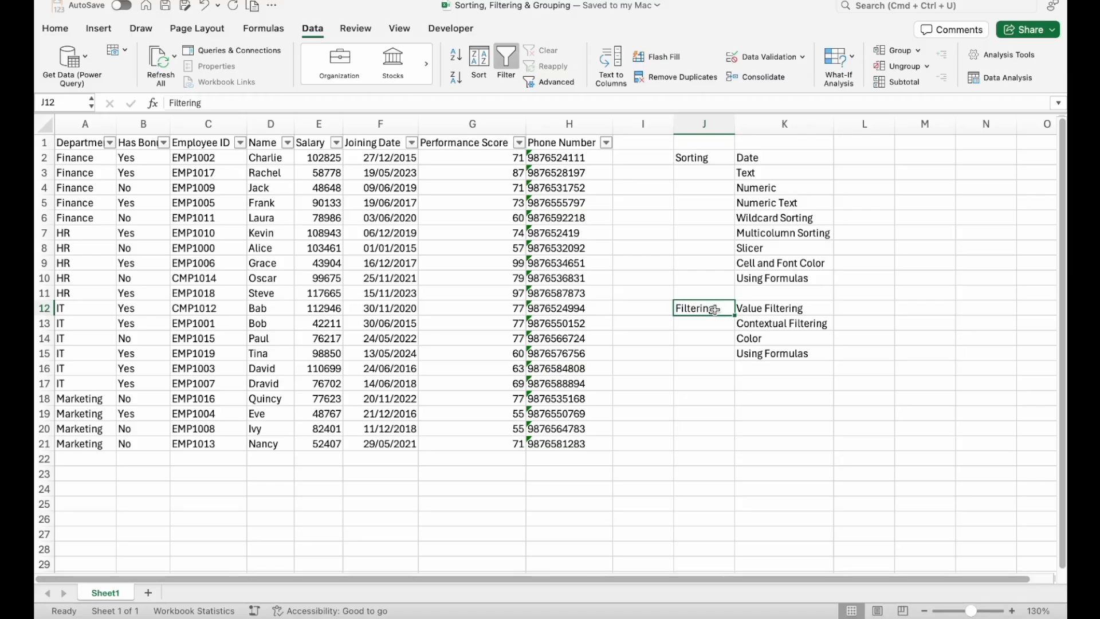
pyautogui.click(770, 156)
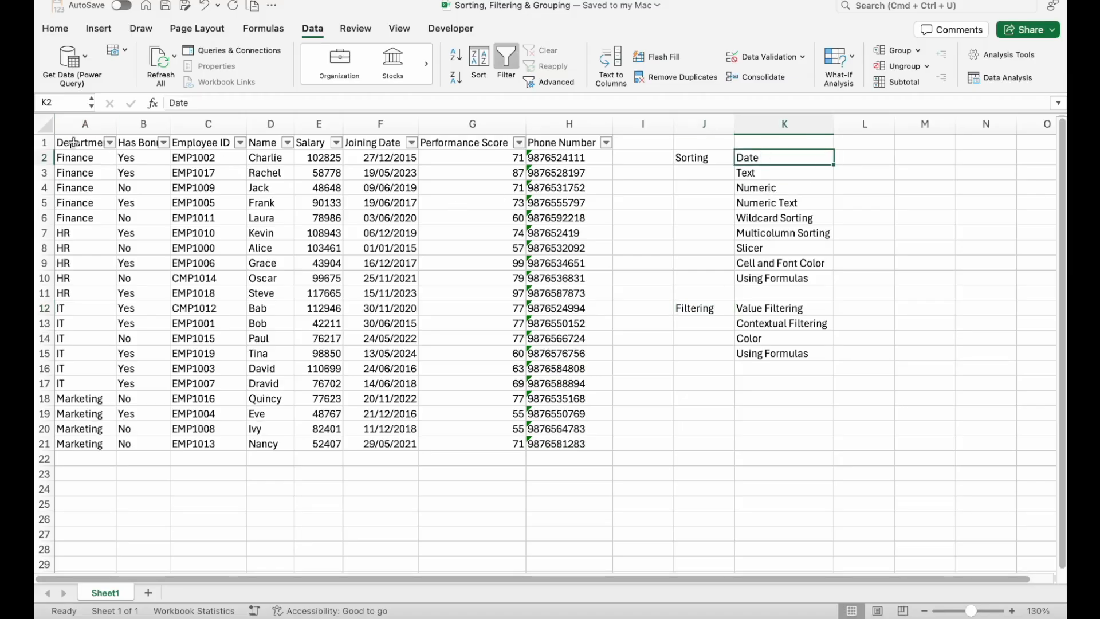
pyautogui.moveTo(74, 143); pyautogui.dragTo(533, 432)
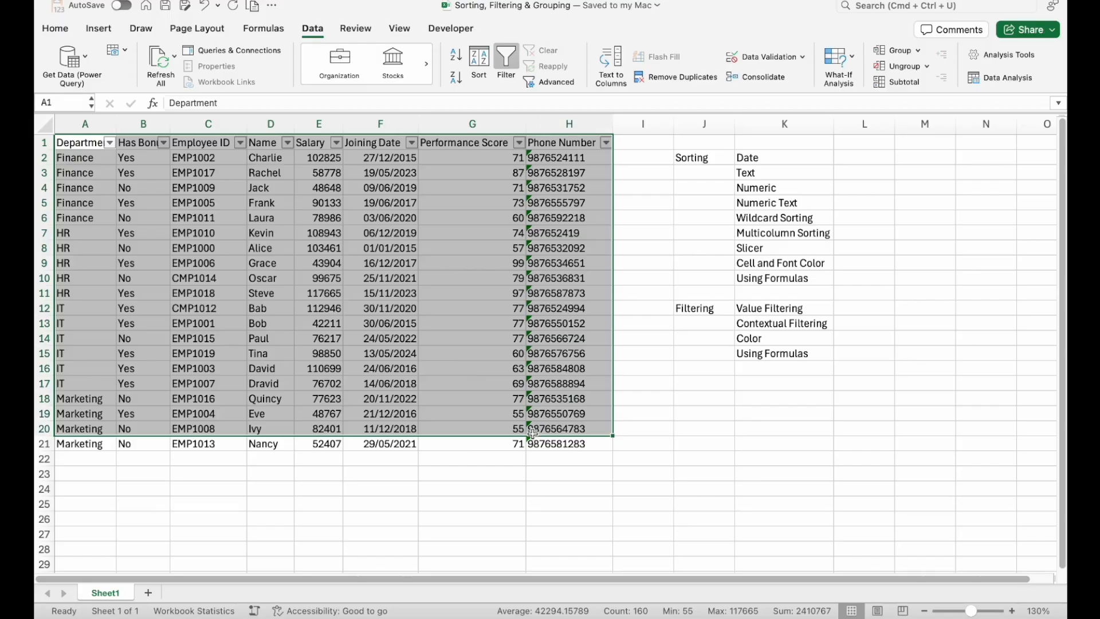
pyautogui.click(506, 344)
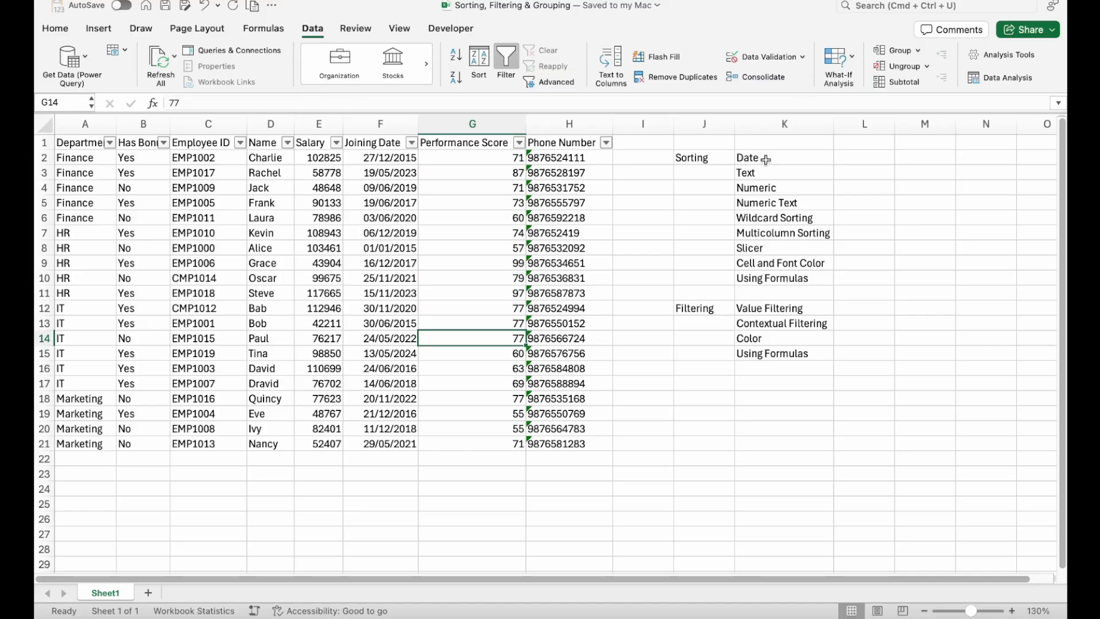
# - Switch the table's filter off and back on with the Joining Date column selected
pyautogui.click(403, 217)
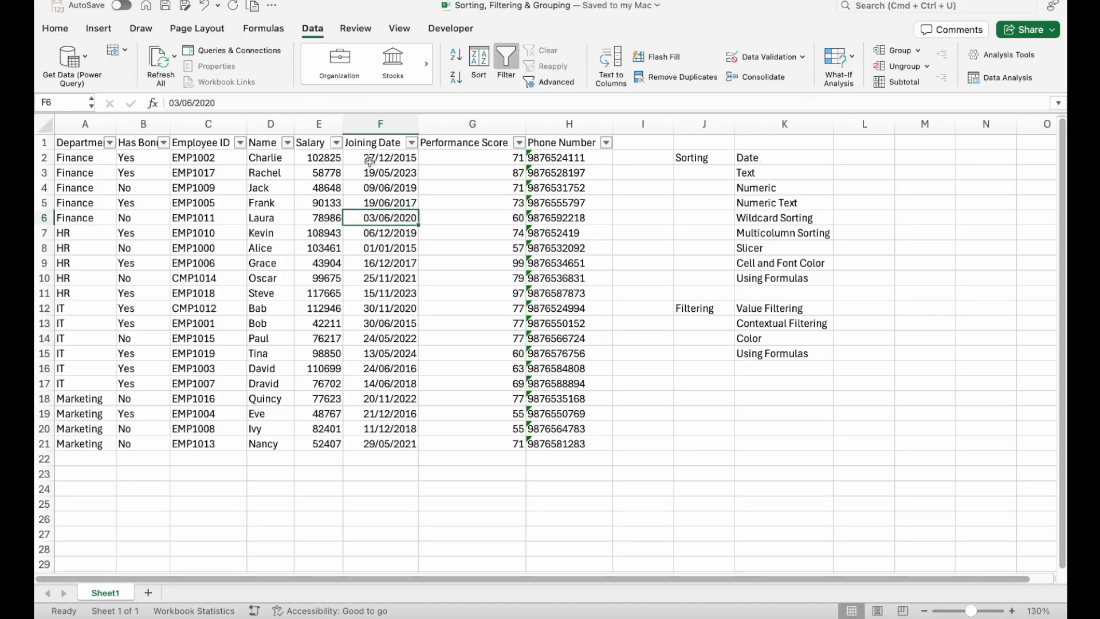
pyautogui.click(406, 154)
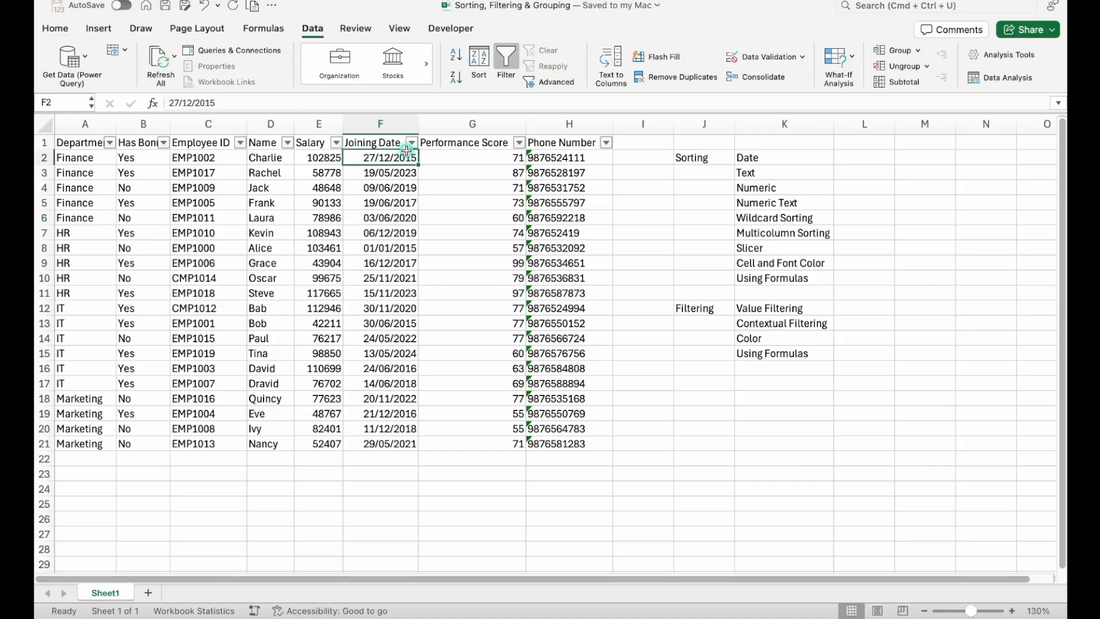
pyautogui.press('super+shift+f')
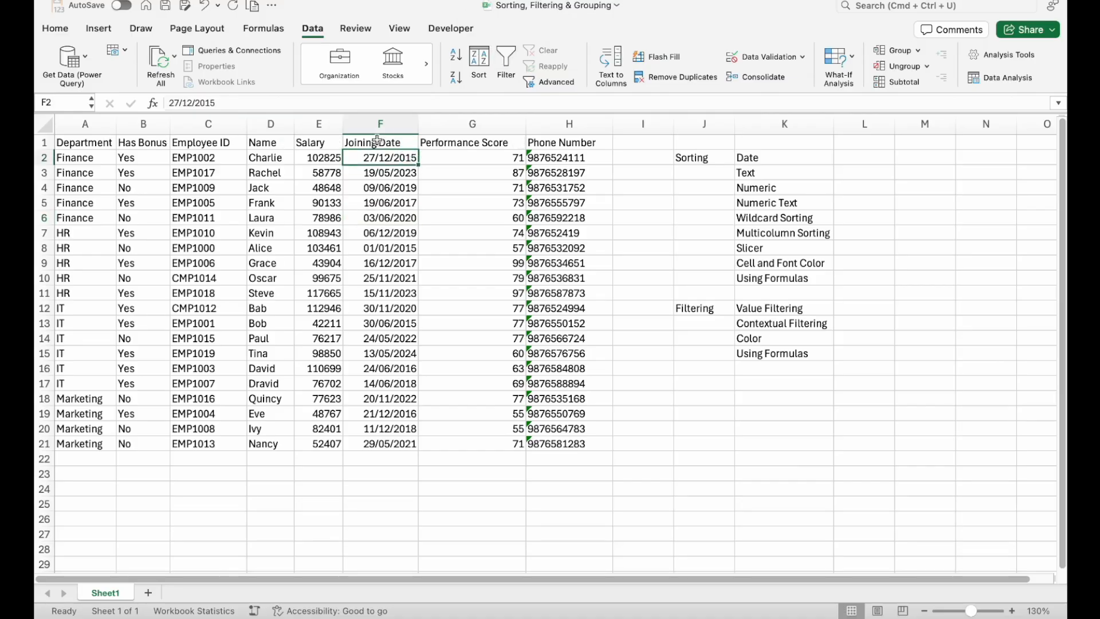
pyautogui.click(379, 141)
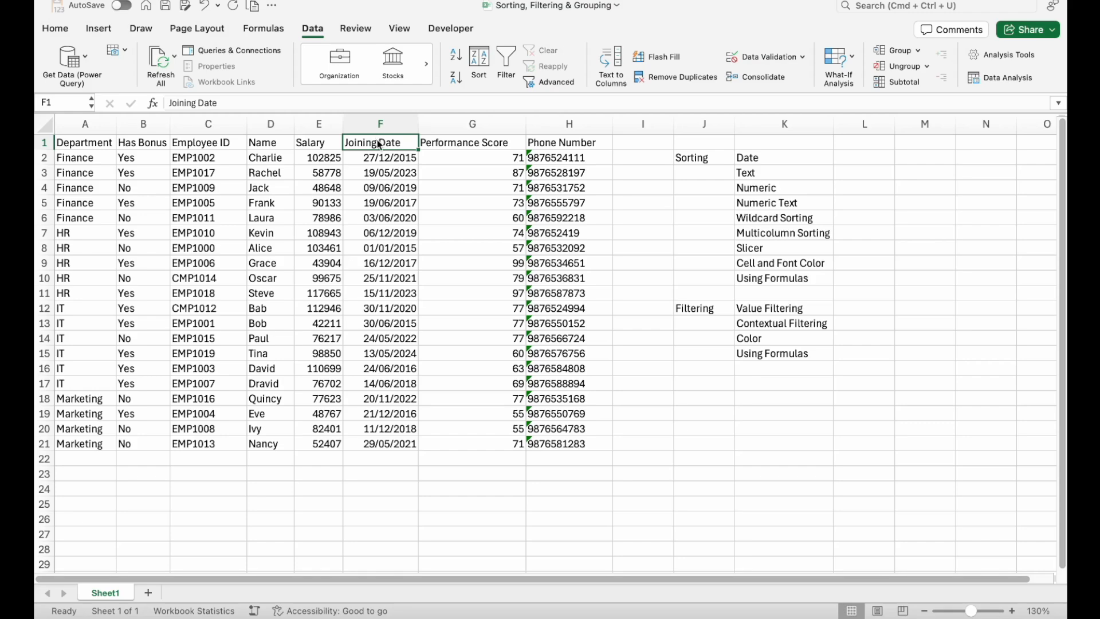
pyautogui.press('super+shift+f')
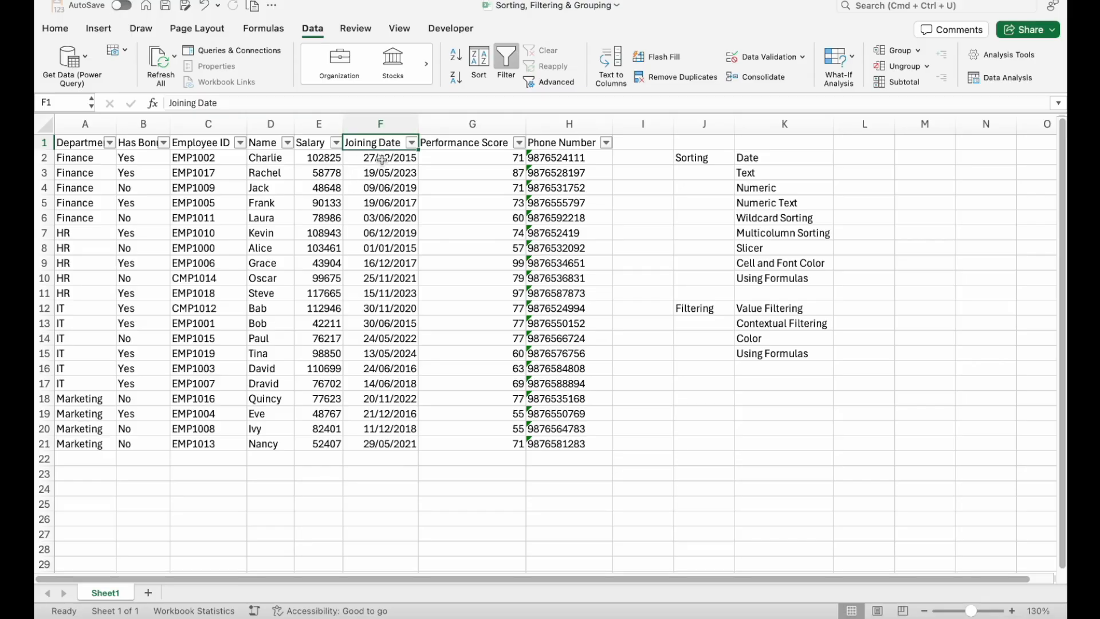
# - Examine the Joining Date column's sort and filter options, including its year list, and toggle the table's filter off and on again
pyautogui.click(411, 142)
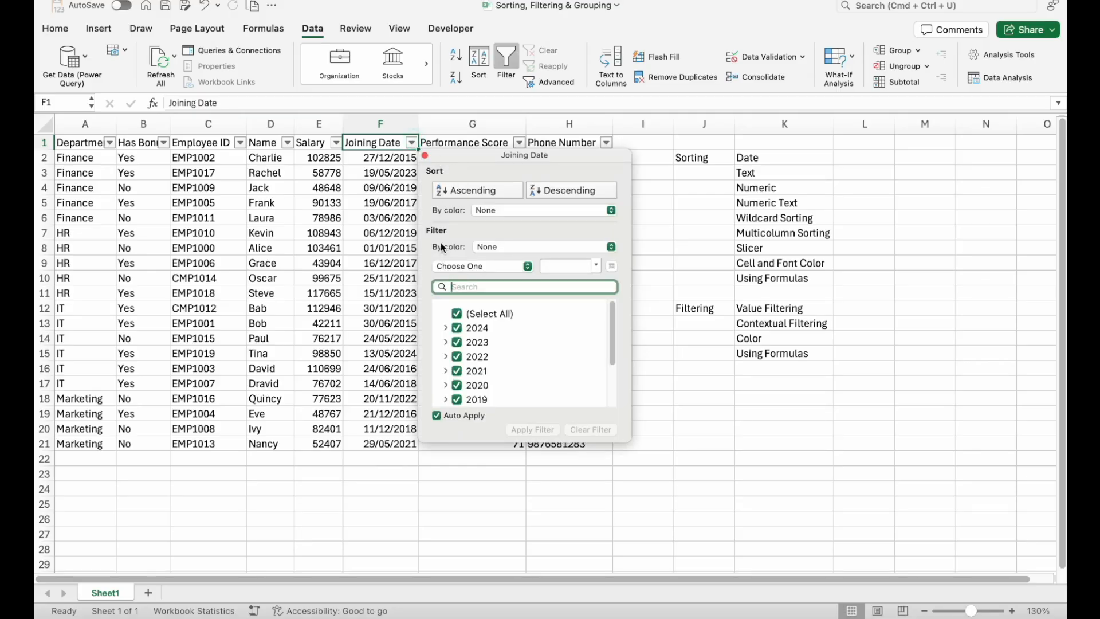
pyautogui.scroll(-3, 477, 333)
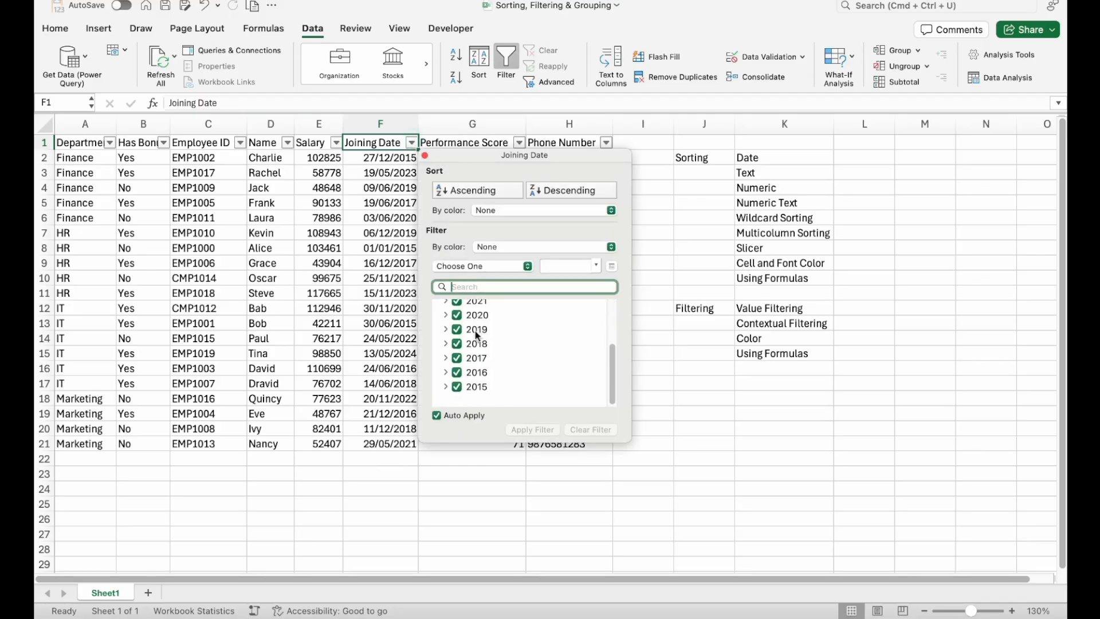
pyautogui.scroll(3, 476, 335)
pyautogui.scroll(1, 476, 336)
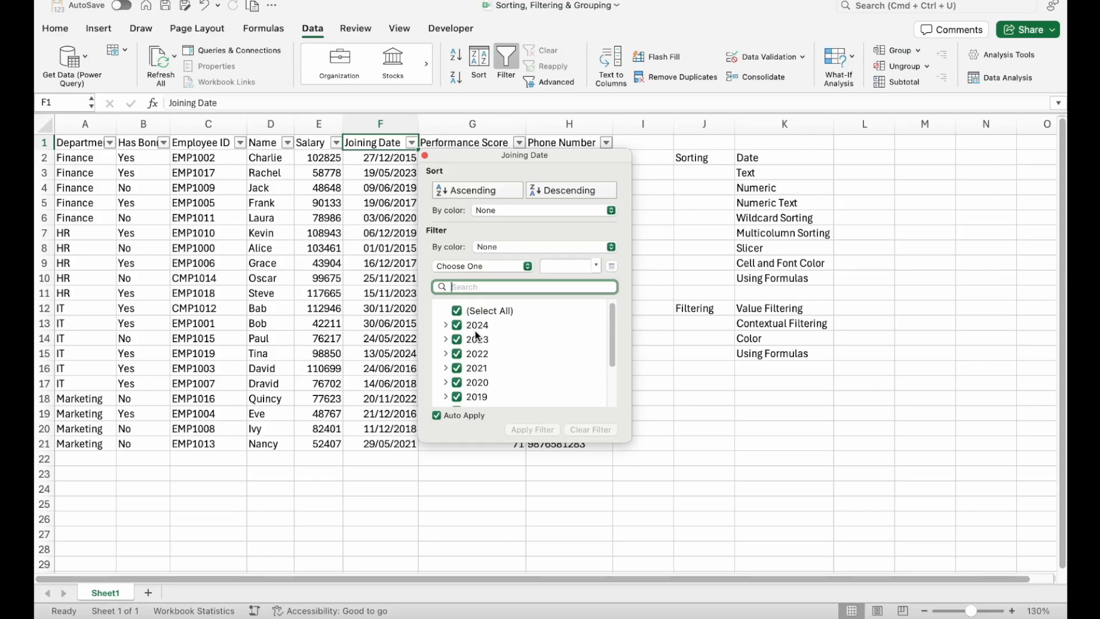
pyautogui.click(269, 266)
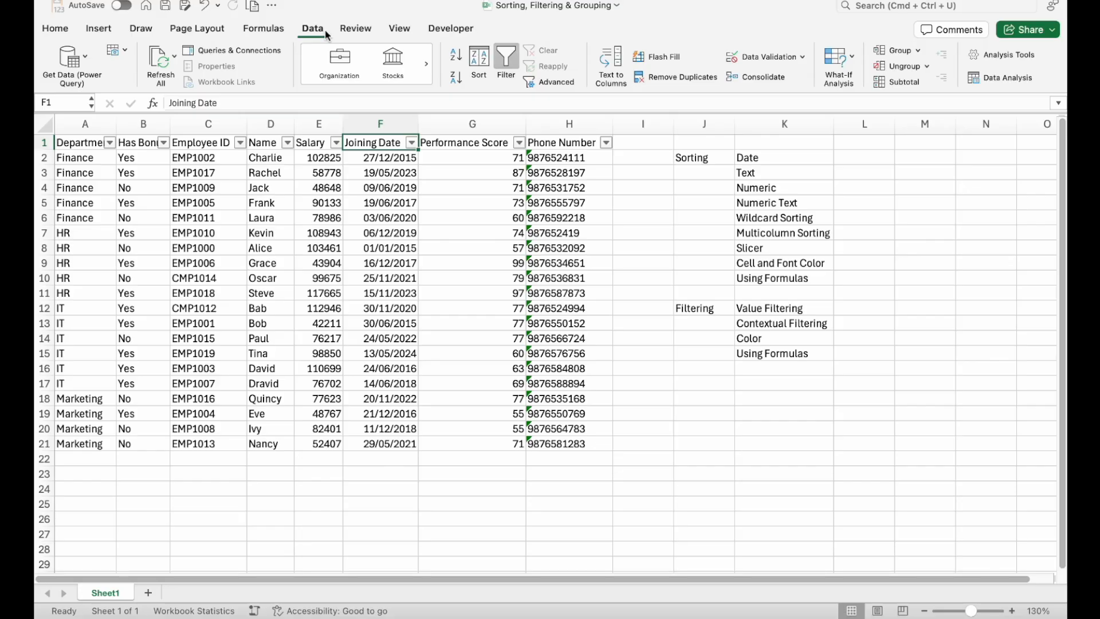
pyautogui.click(508, 60)
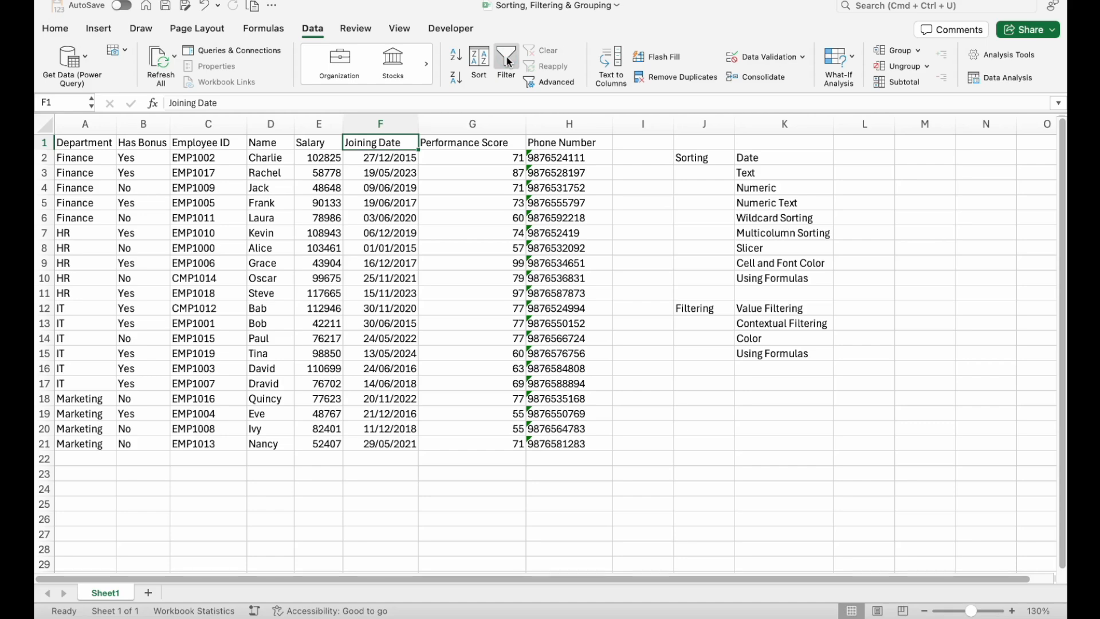
pyautogui.click(508, 60)
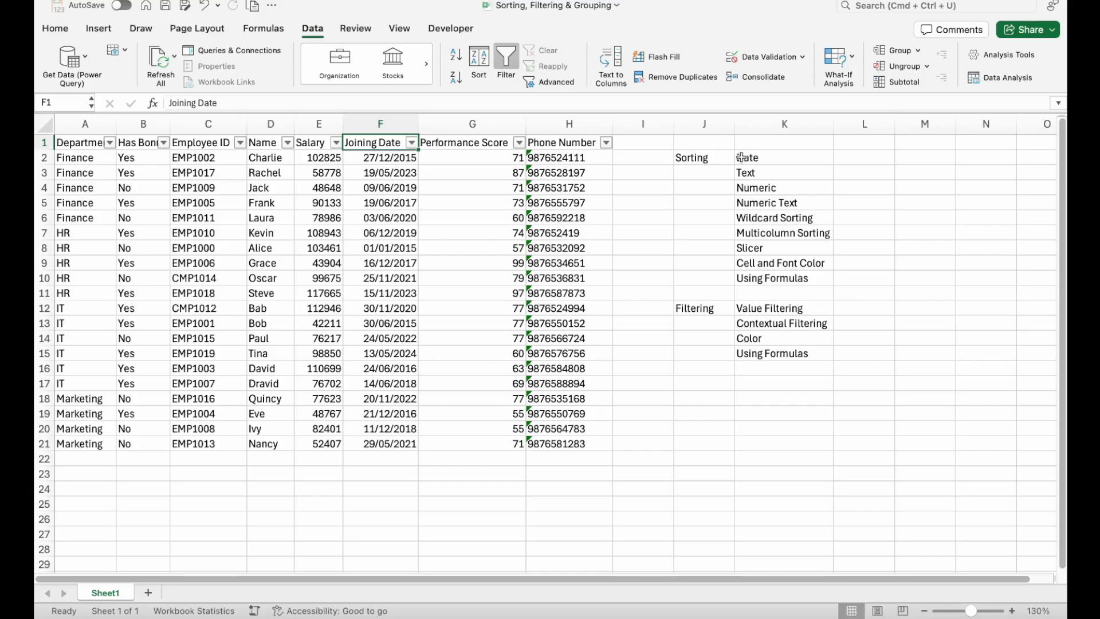
# - Sort the table by Joining Date in ascending order and check the first and last dates
pyautogui.click(381, 163)
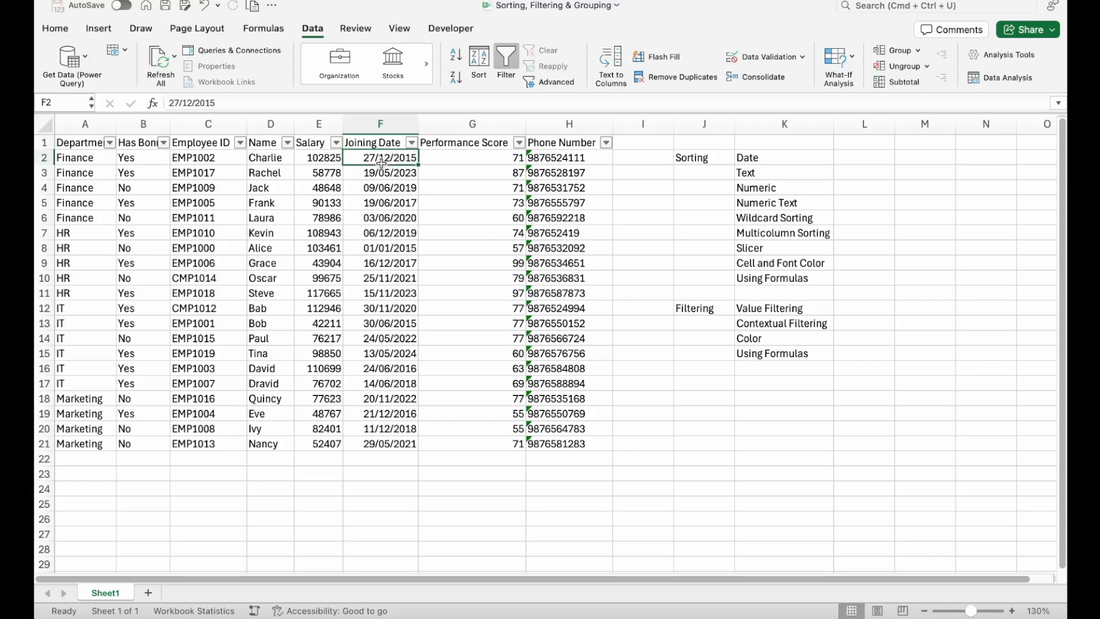
pyautogui.click(412, 143)
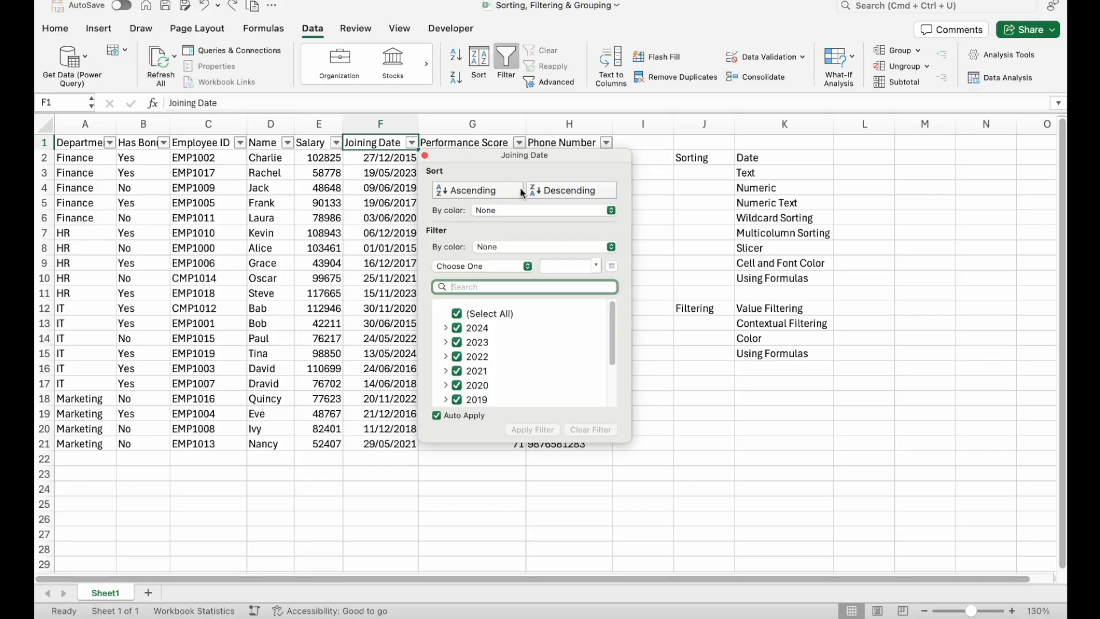
pyautogui.click(483, 190)
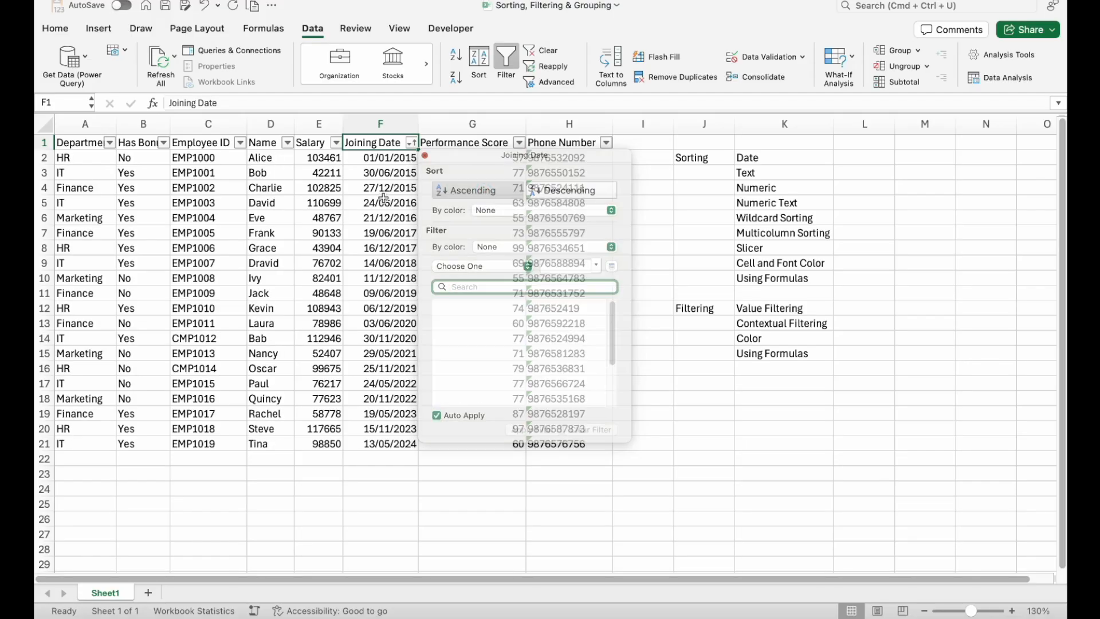
pyautogui.moveTo(390, 159); pyautogui.dragTo(386, 426)
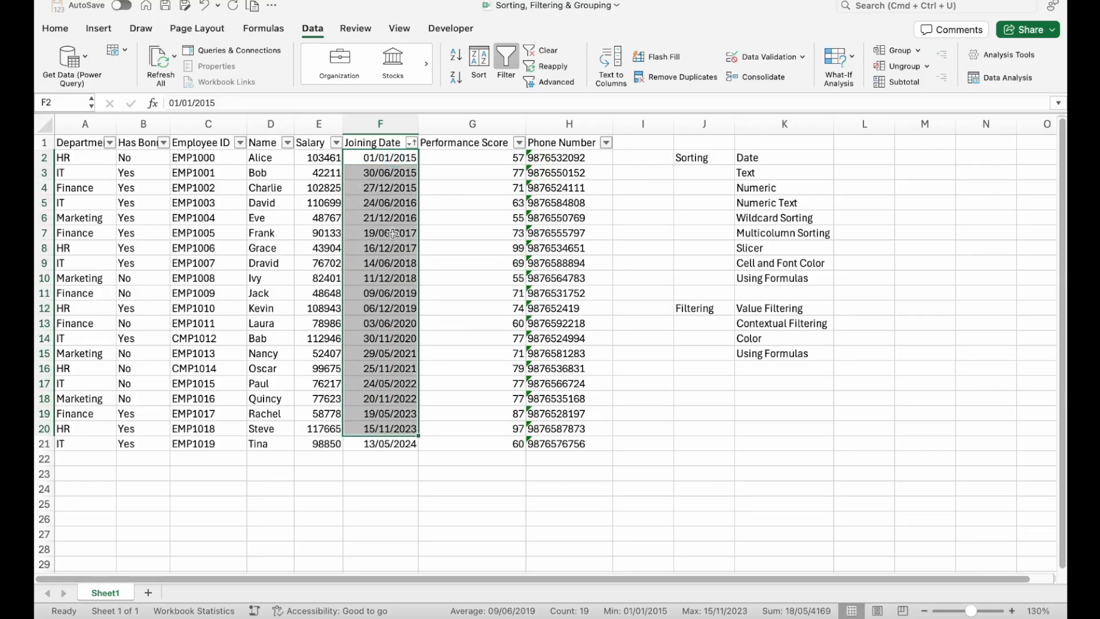
pyautogui.click(391, 158)
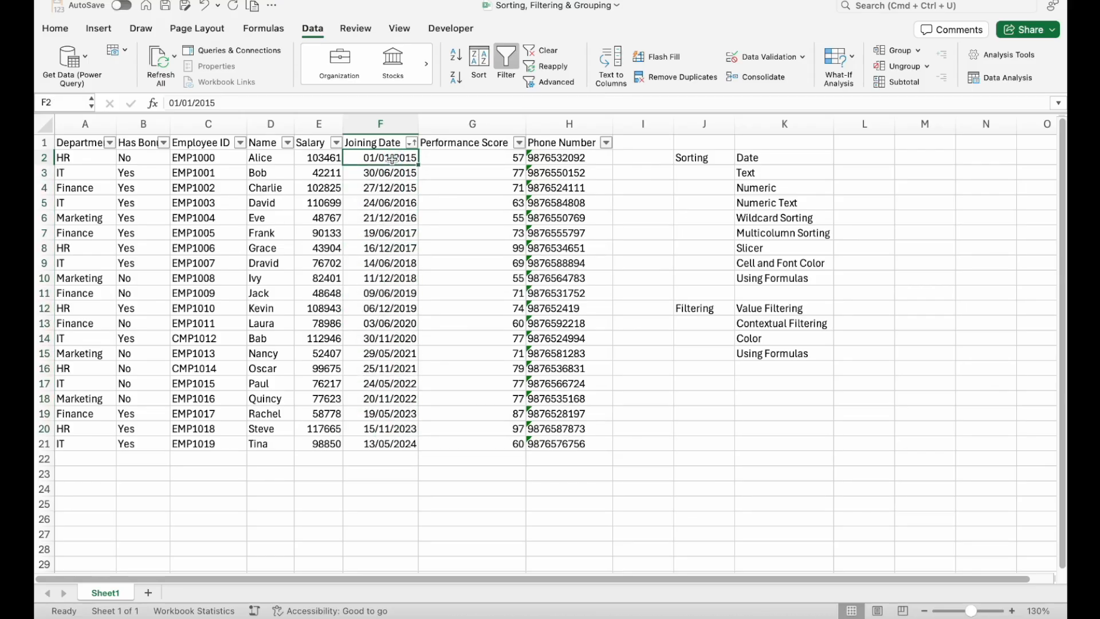
pyautogui.click(398, 444)
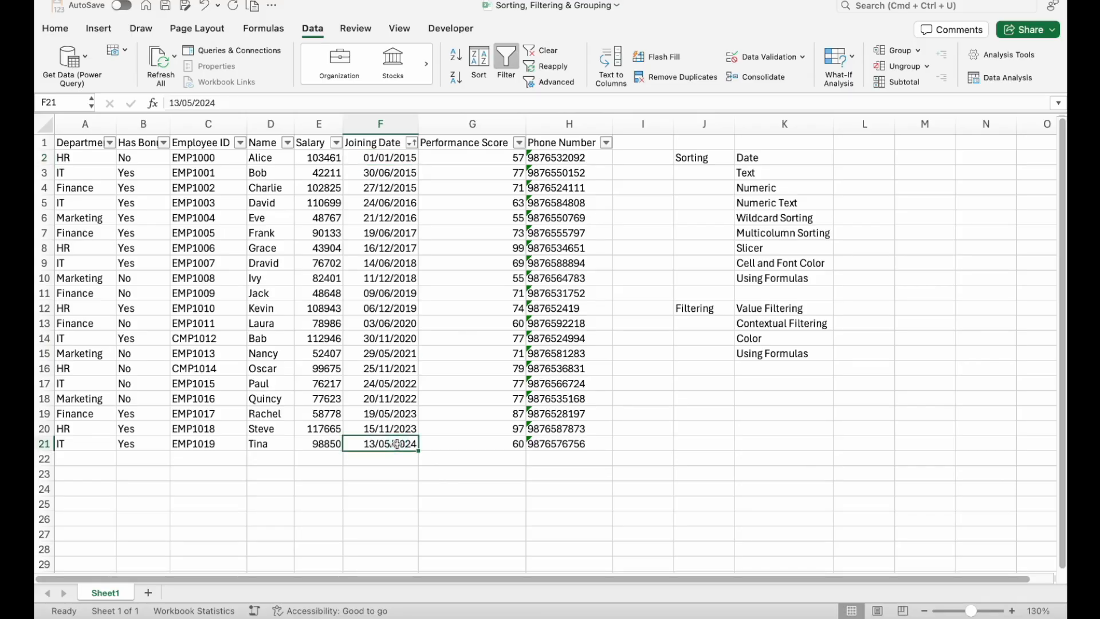
pyautogui.click(410, 142)
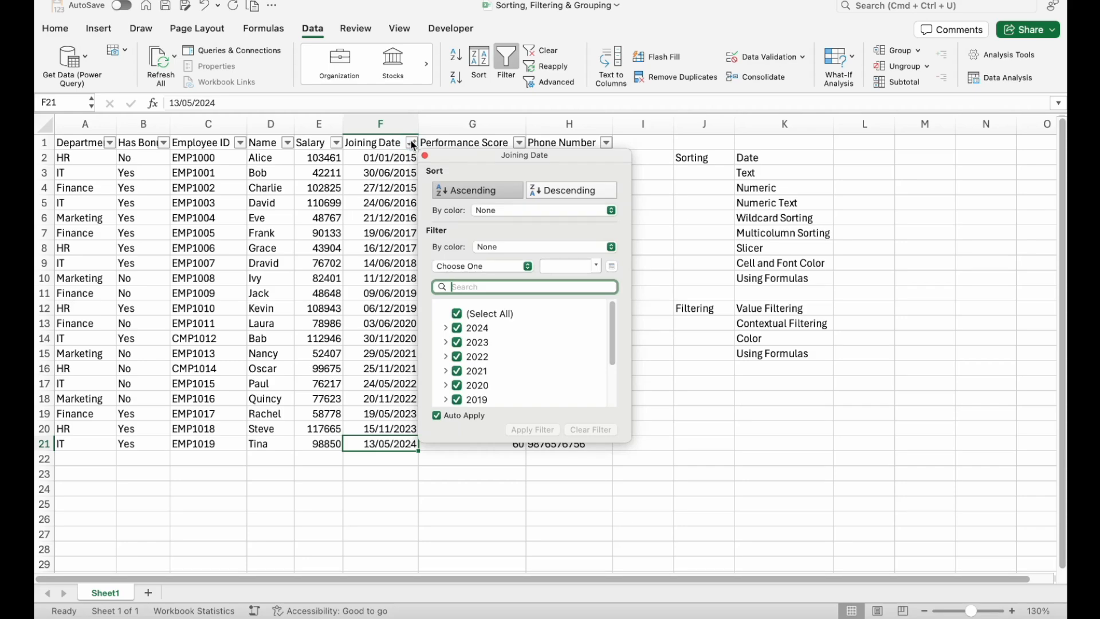
pyautogui.click(385, 263)
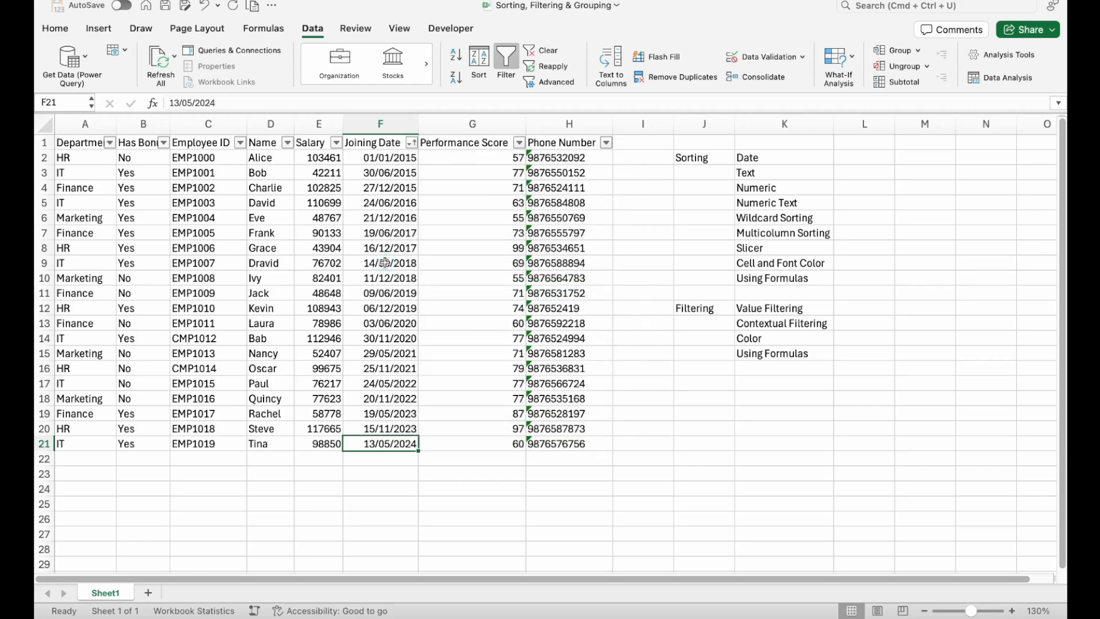
# - Sort the table by the Name column in ascending alphabetical order and check the reordered names
pyautogui.click(759, 172)
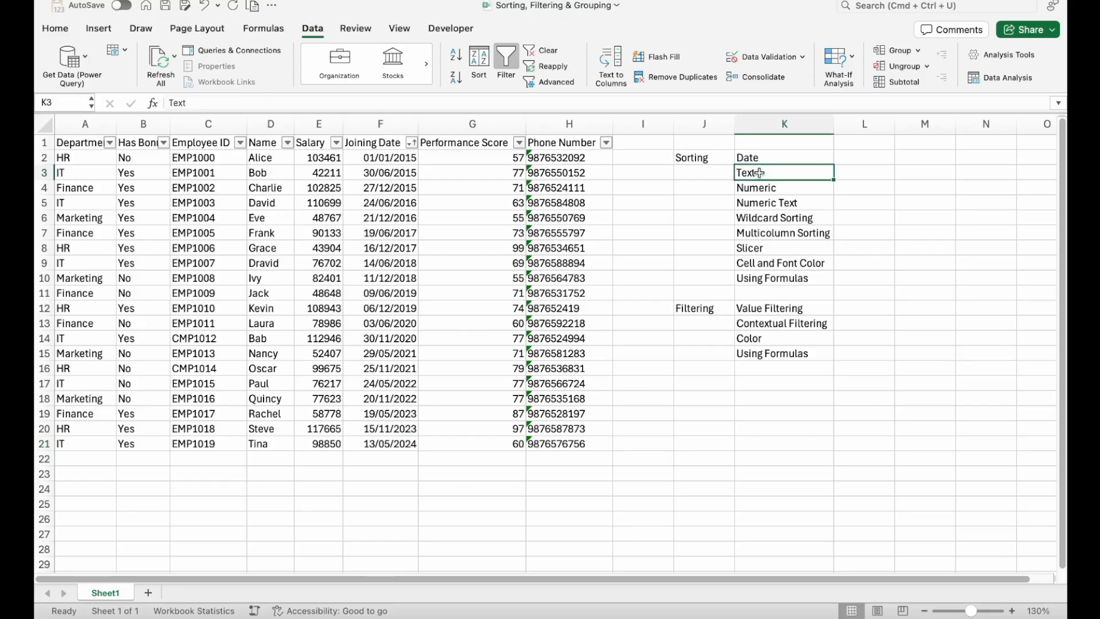
pyautogui.click(270, 187)
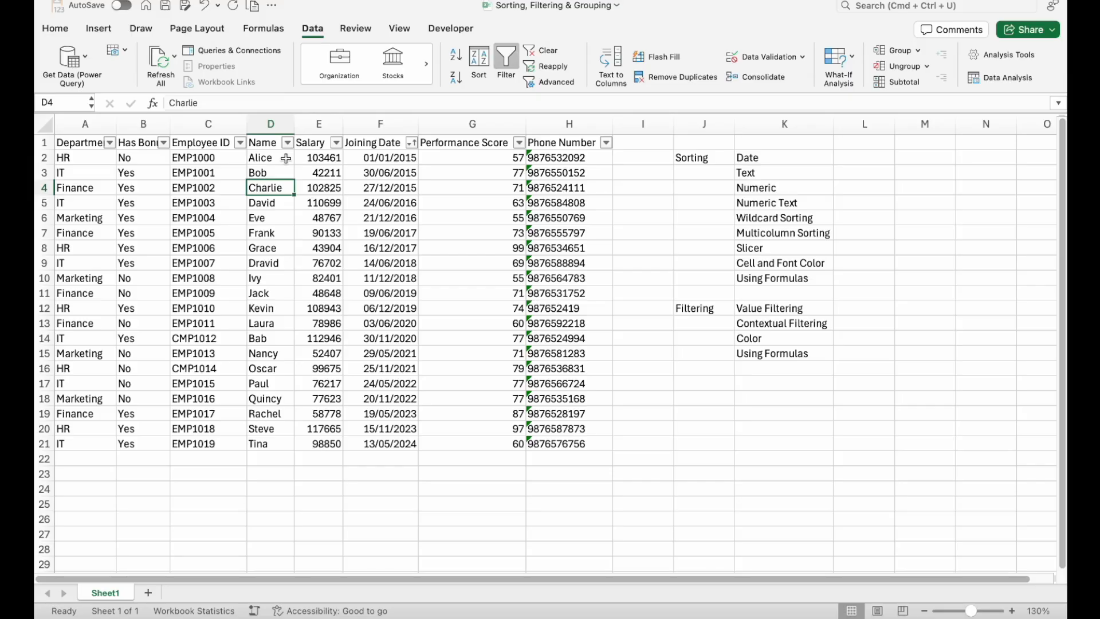
pyautogui.click(273, 145)
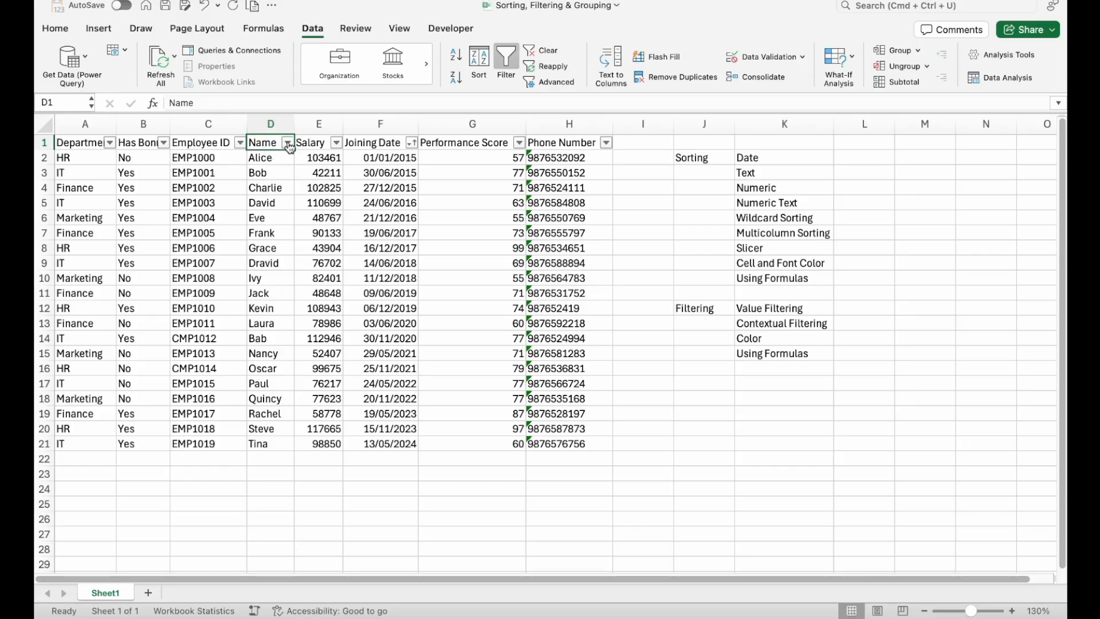
pyautogui.click(287, 143)
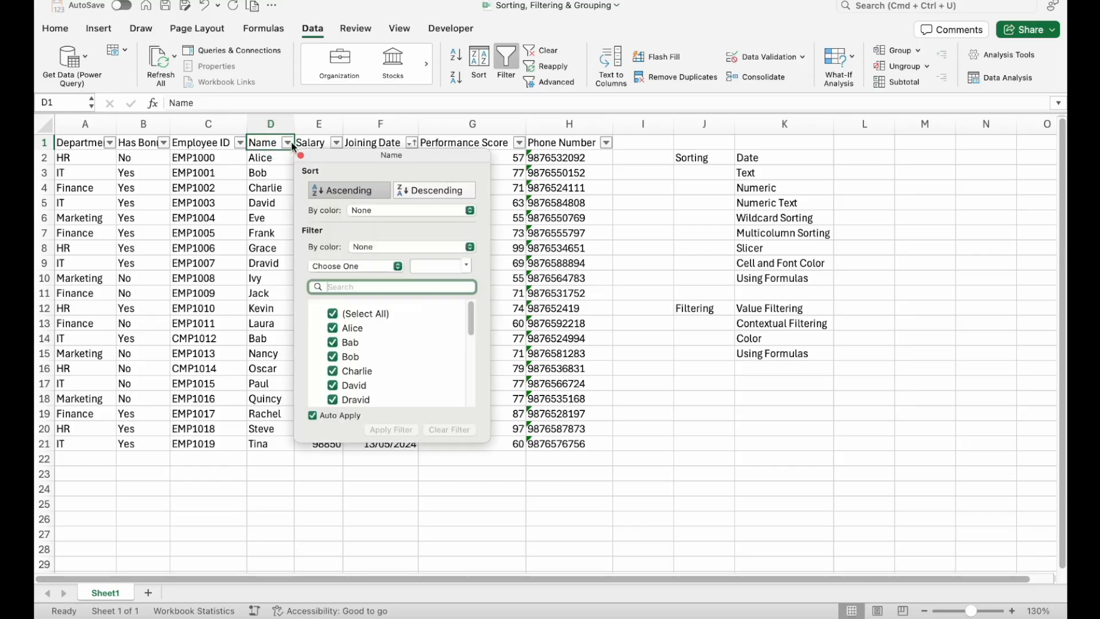
pyautogui.click(350, 189)
pyautogui.click(265, 169)
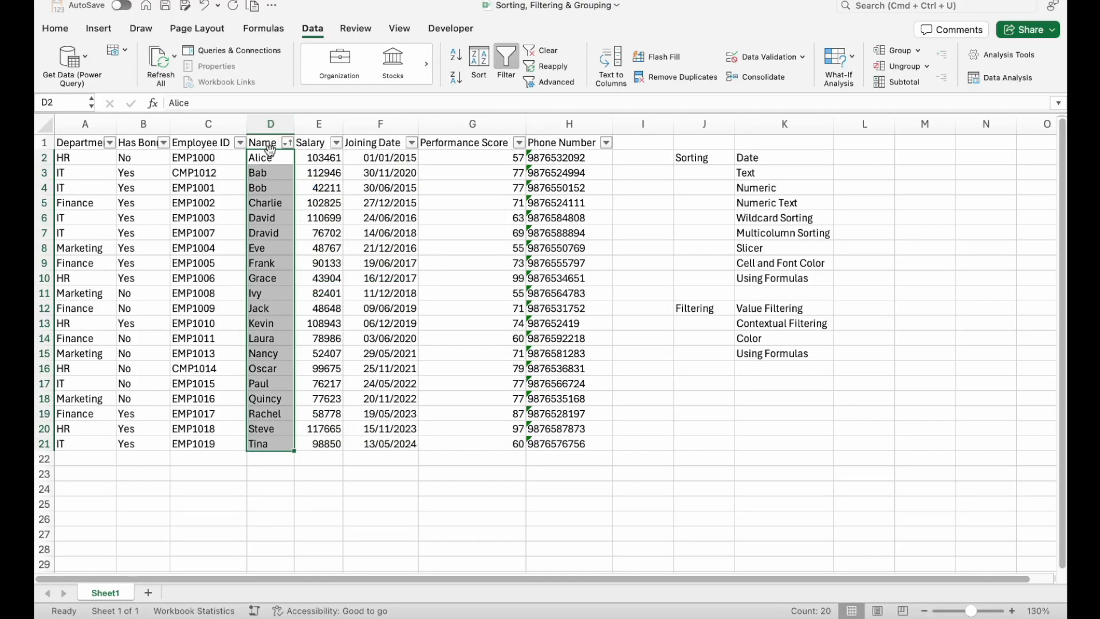
# - Sort the table by Employee ID in ascending order and check the IDs in the first rows
pyautogui.click(241, 147)
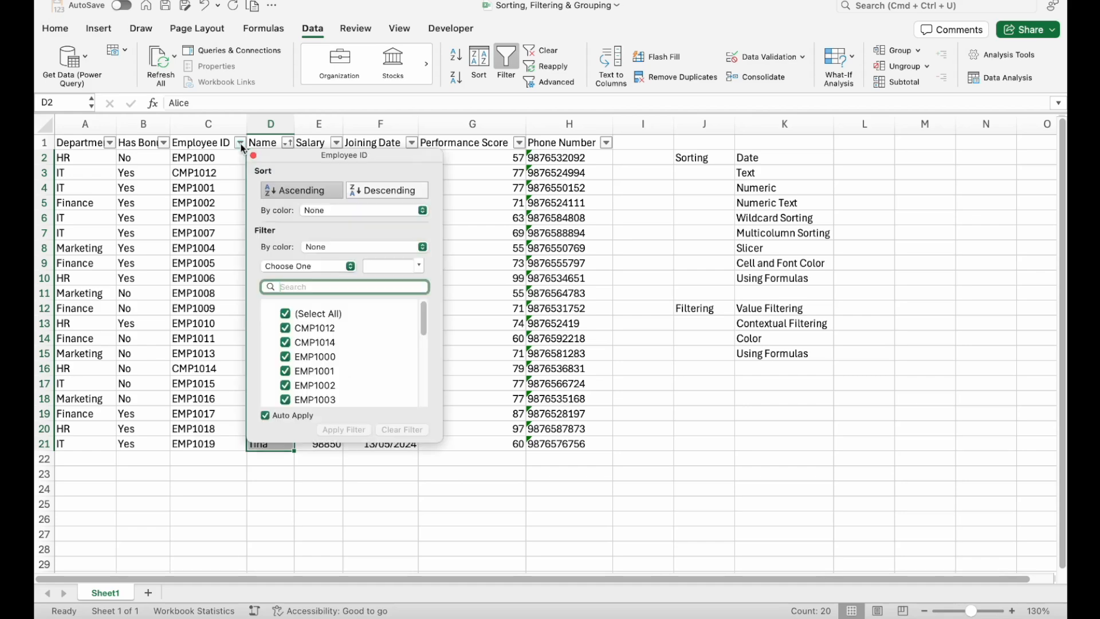
pyautogui.click(297, 186)
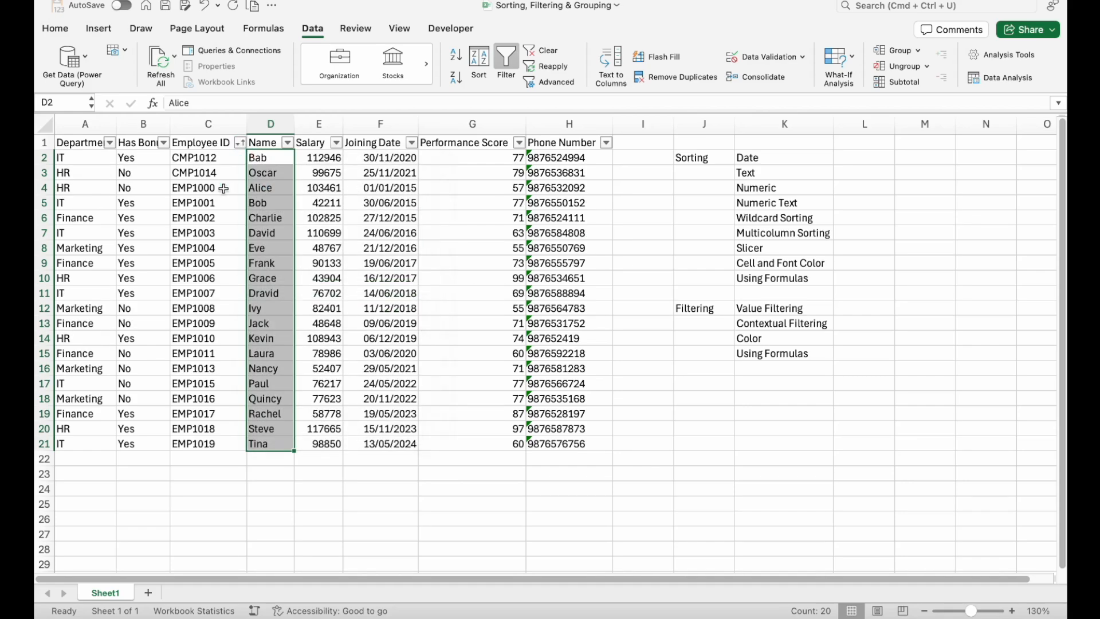
pyautogui.moveTo(217, 157); pyautogui.dragTo(210, 186)
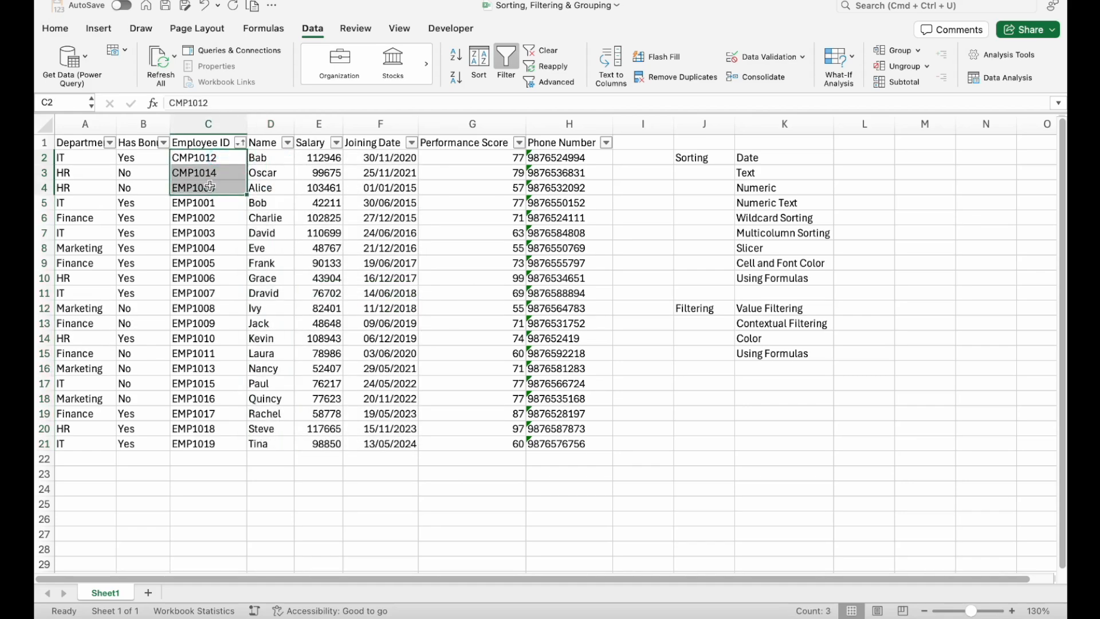
pyautogui.click(194, 201)
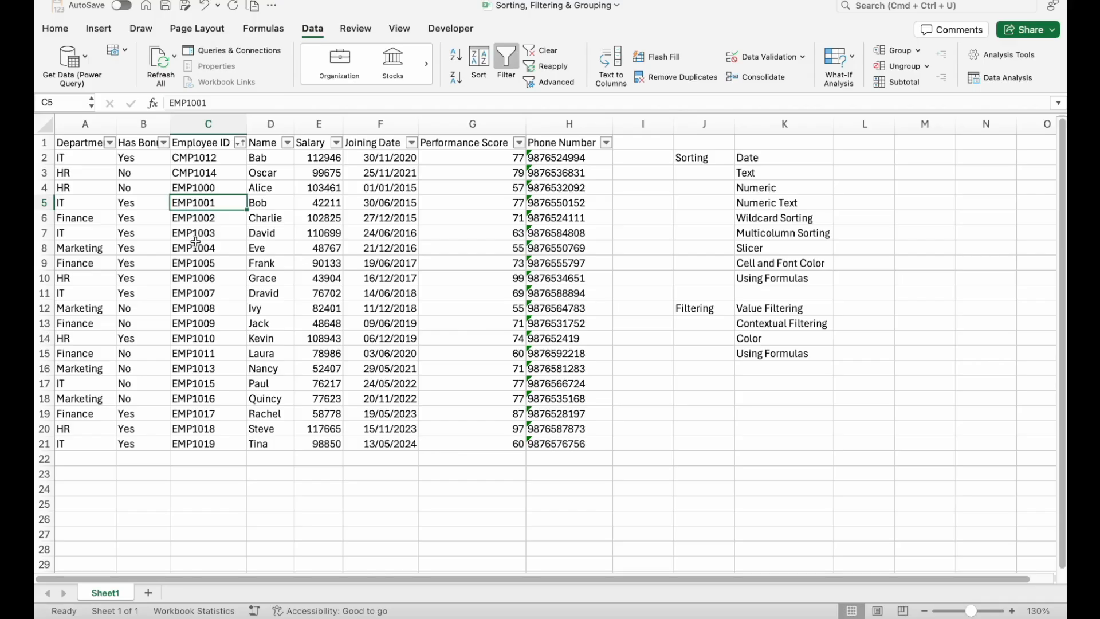
# - Sort the table by Performance Score in ascending order, check the highest score, and re-sort it in descending order
pyautogui.click(777, 189)
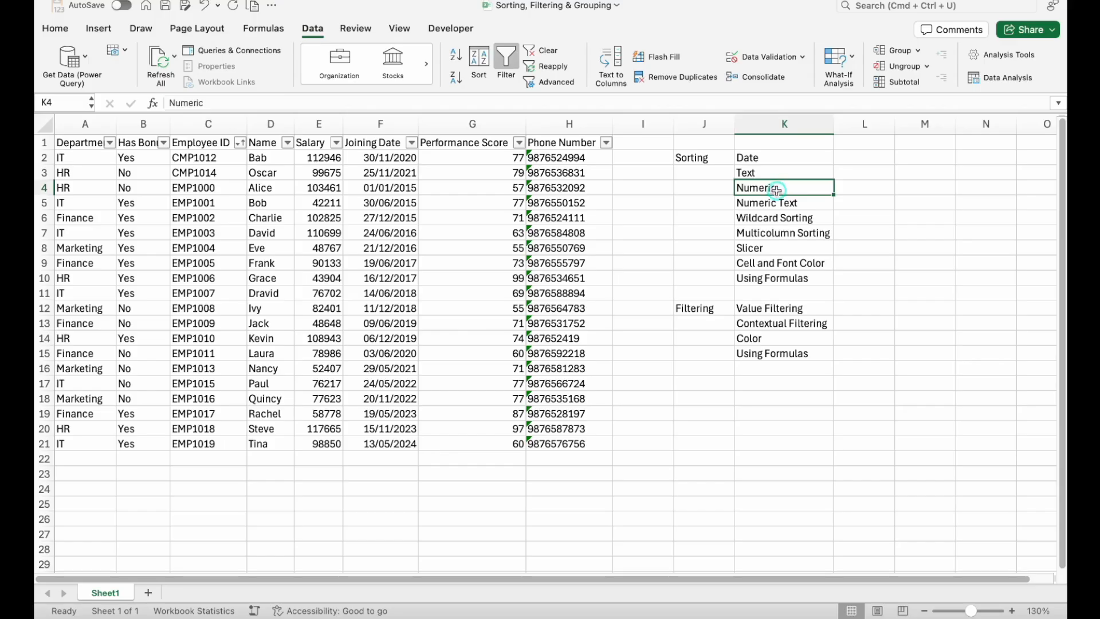
pyautogui.click(519, 142)
pyautogui.click(605, 185)
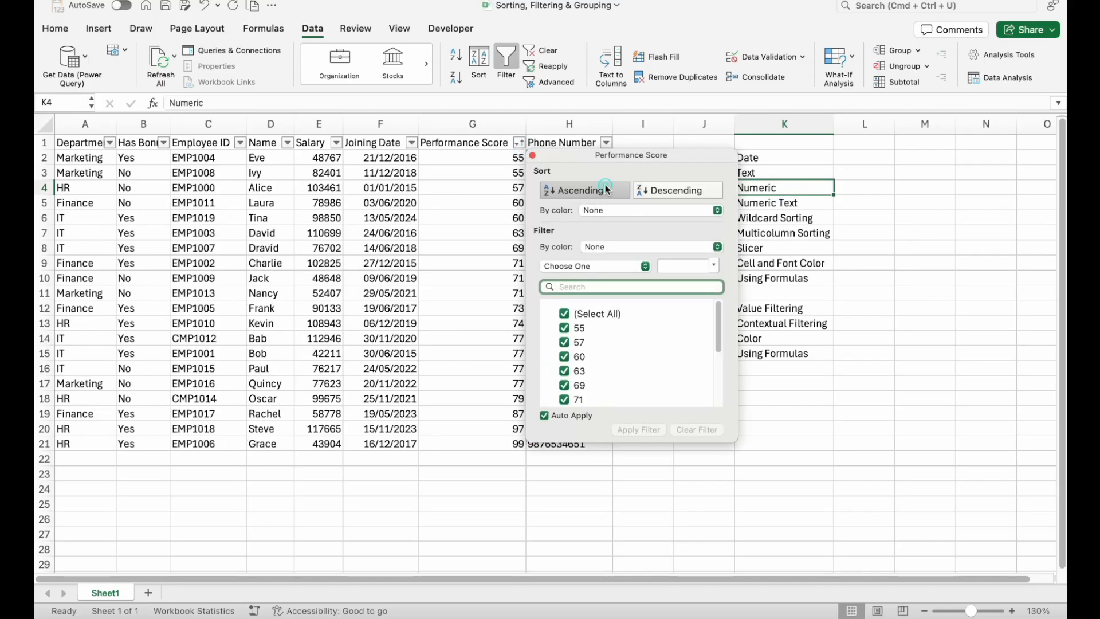
pyautogui.click(500, 181)
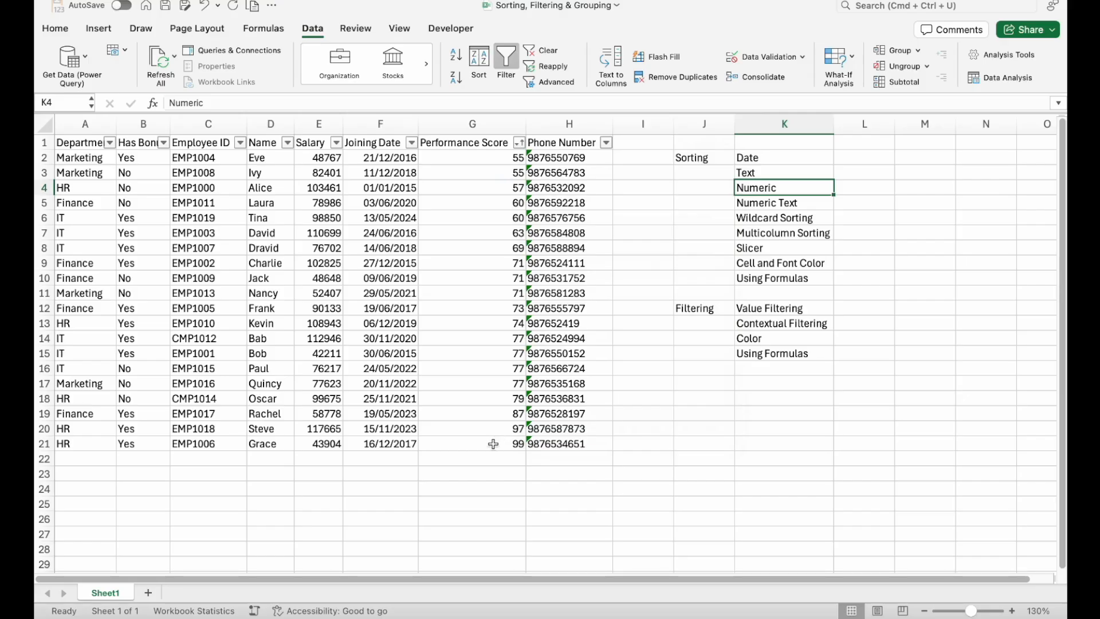
pyautogui.click(493, 444)
pyautogui.click(519, 142)
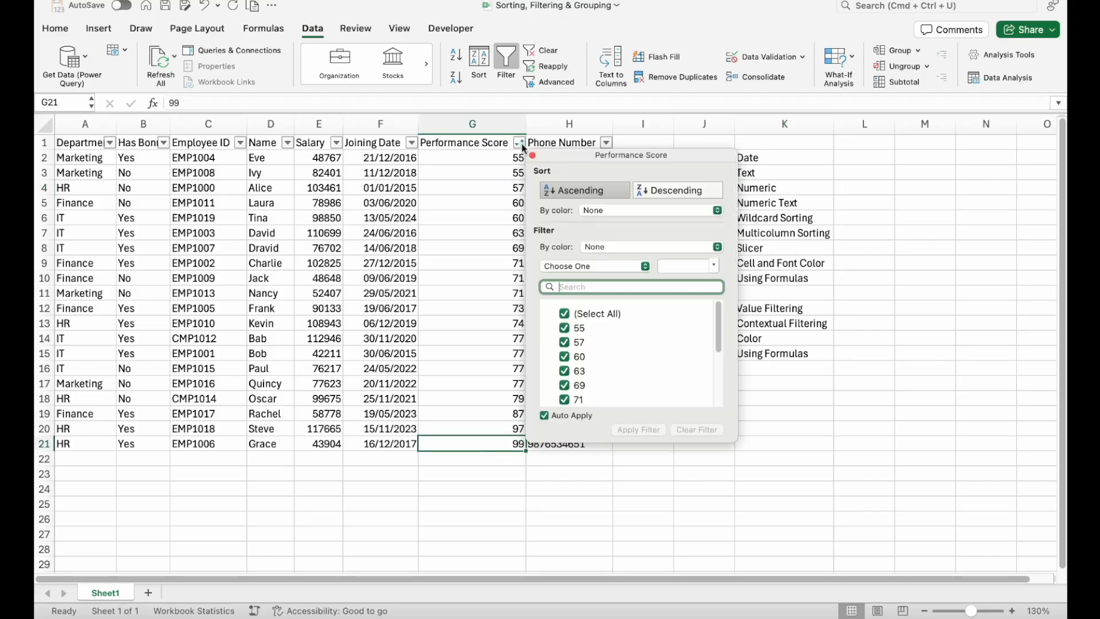
pyautogui.click(691, 189)
pyautogui.click(458, 195)
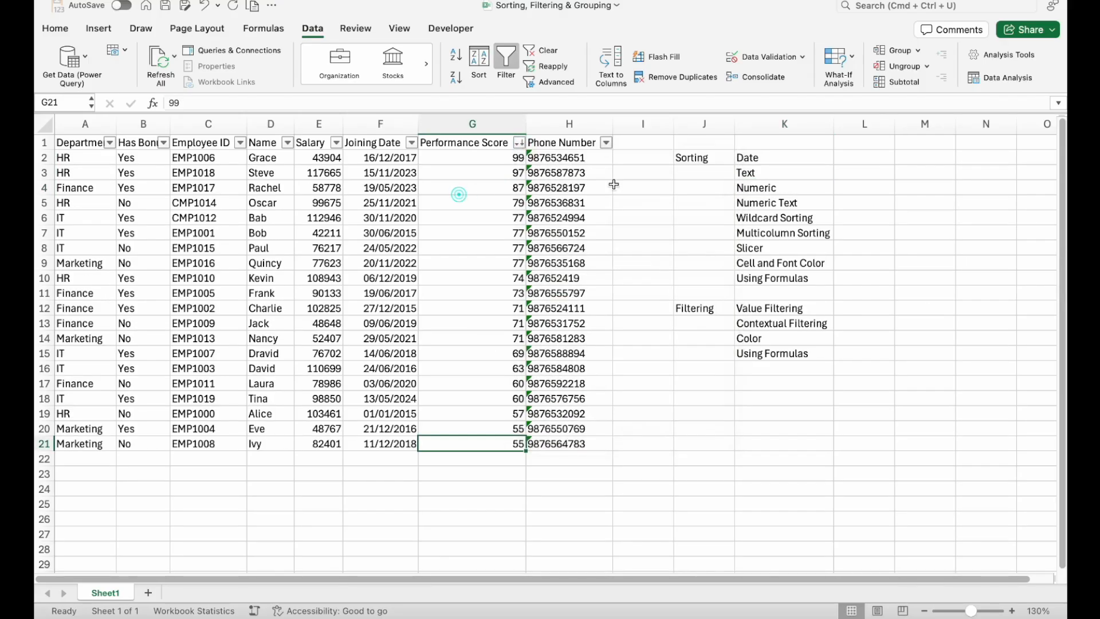
# - Review the text-stored numbers in the Phone Number column and sort the table by that column in ascending order
pyautogui.click(781, 201)
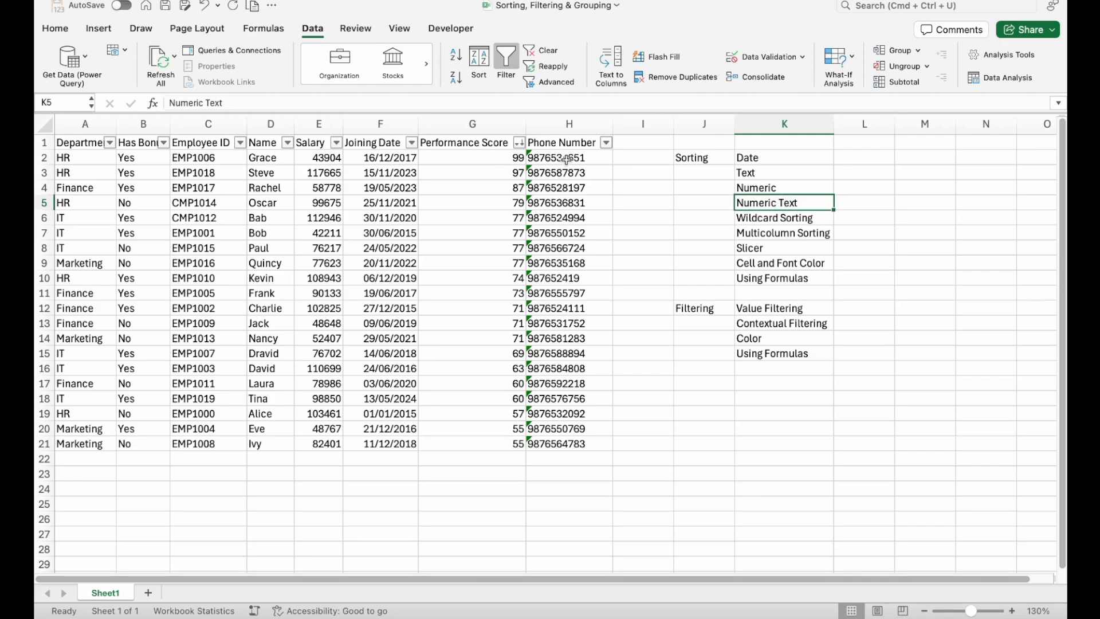
pyautogui.moveTo(558, 157); pyautogui.dragTo(555, 440)
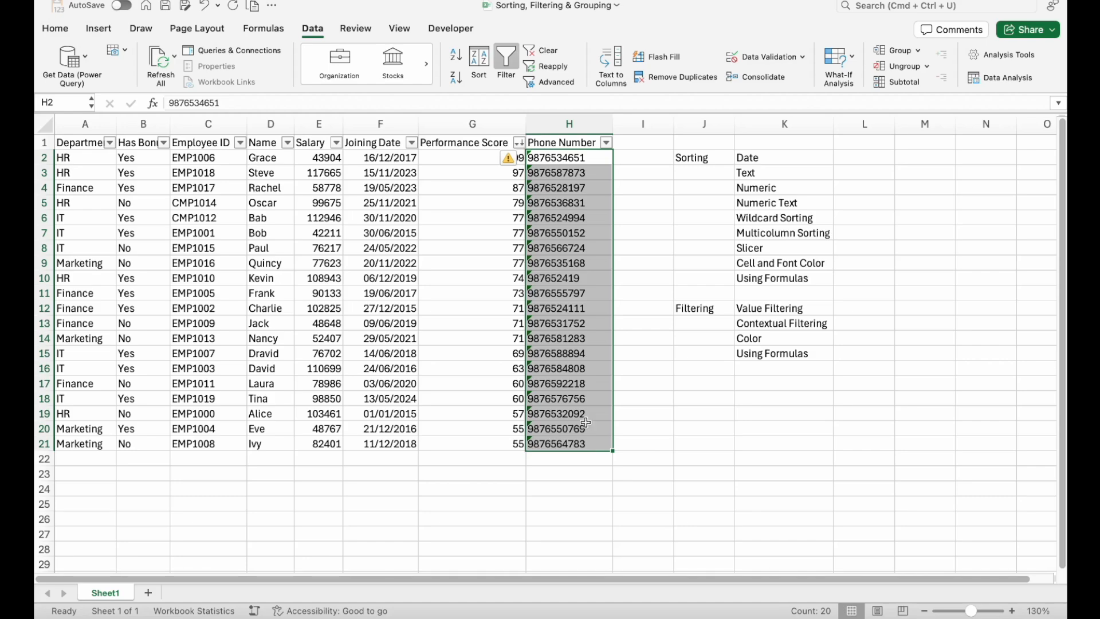
pyautogui.click(589, 292)
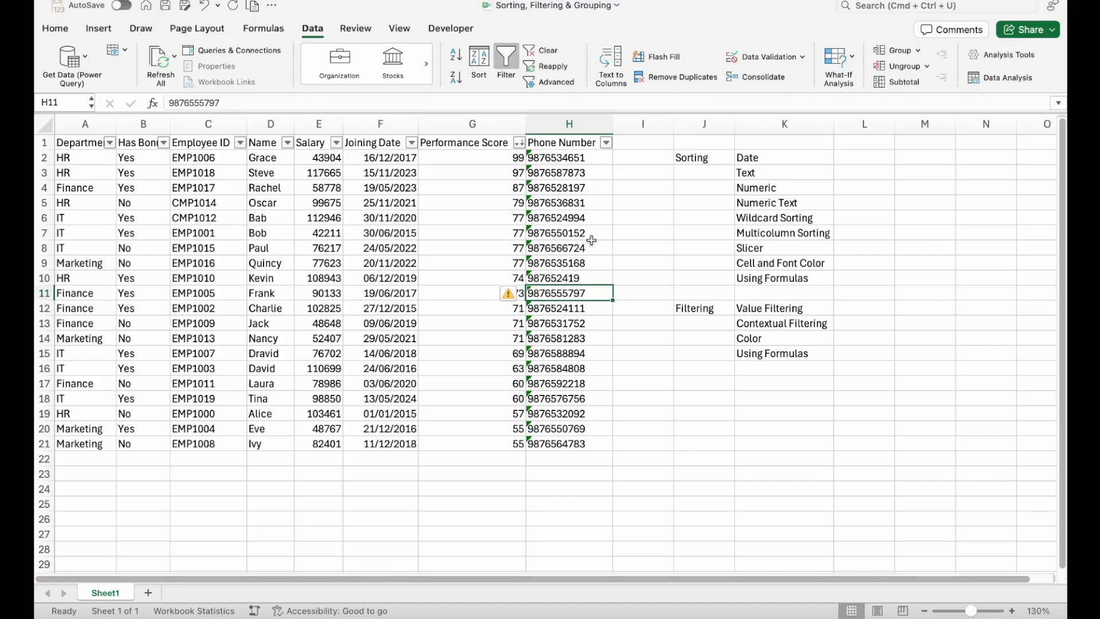
pyautogui.click(598, 199)
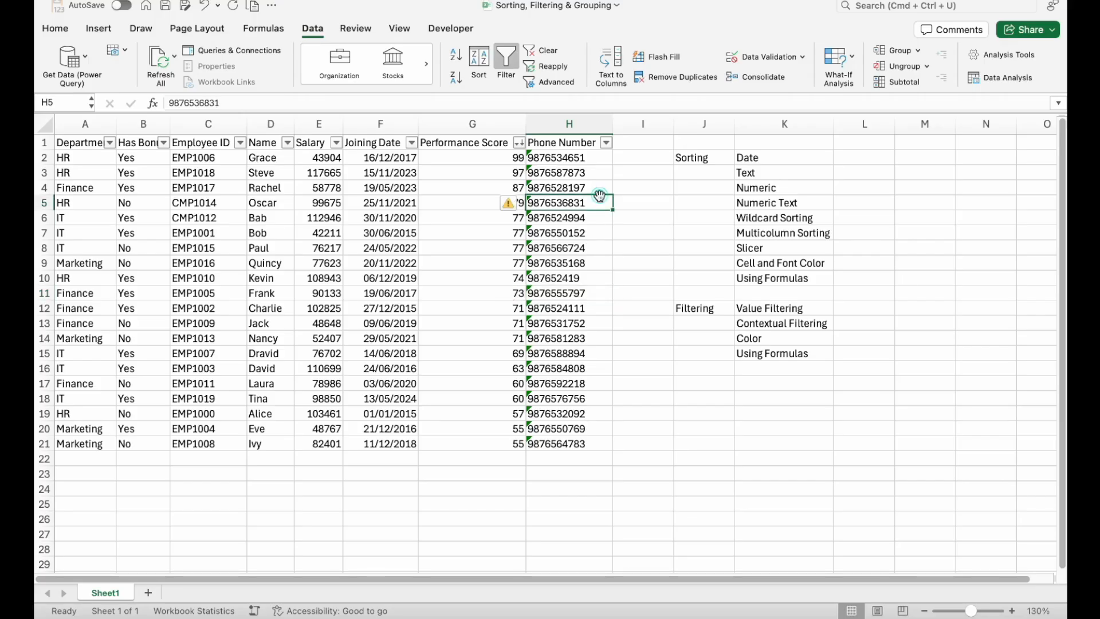
pyautogui.click(589, 278)
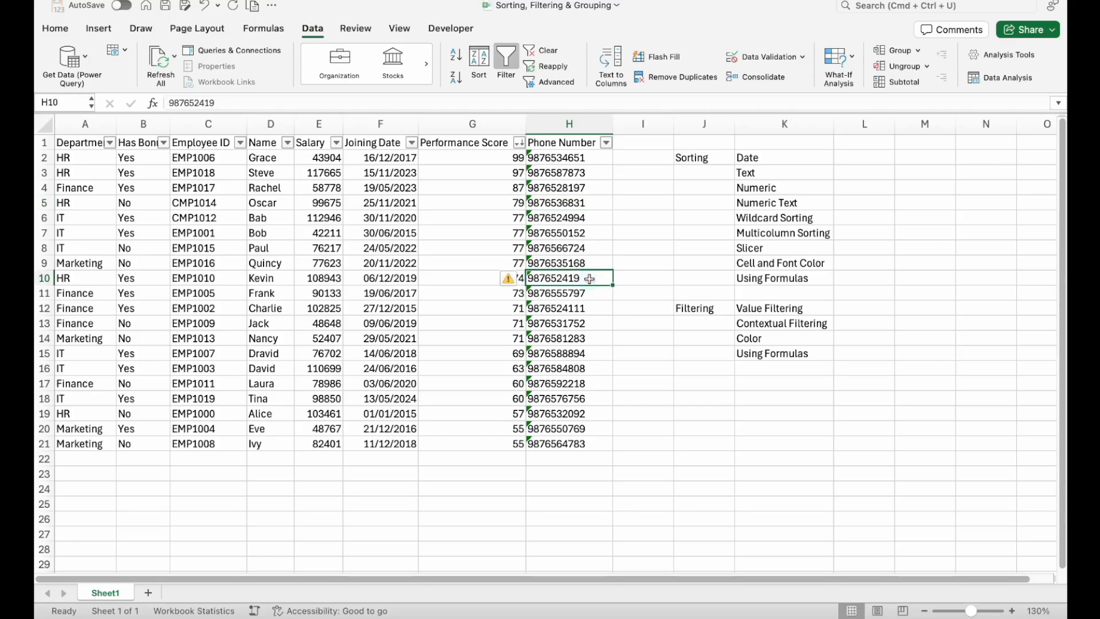
pyautogui.click(608, 143)
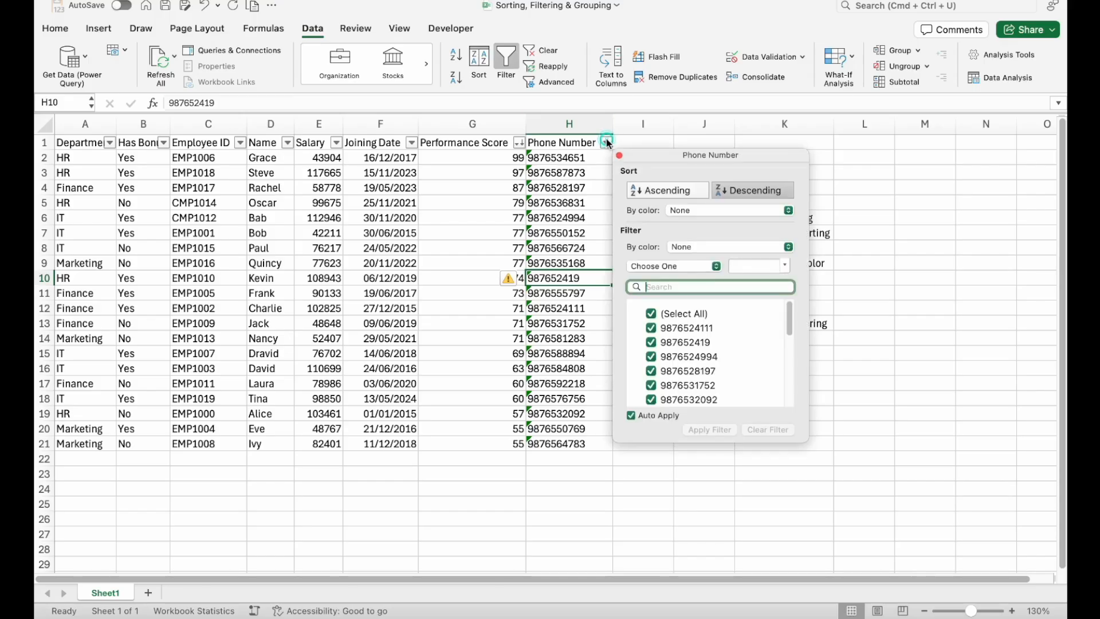
pyautogui.click(653, 184)
pyautogui.click(567, 181)
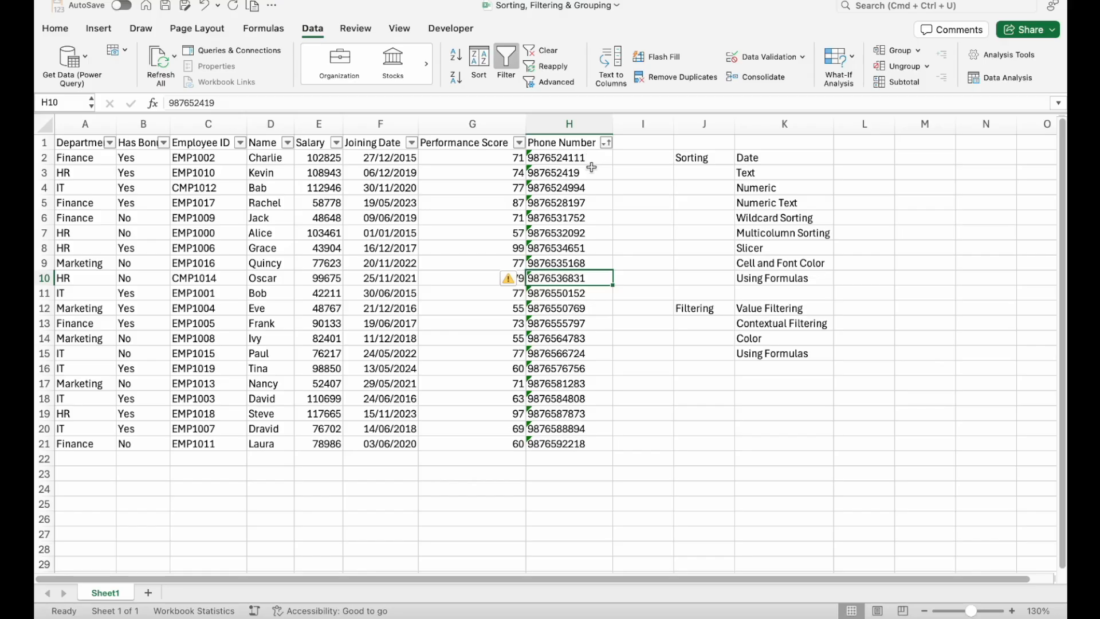
# - Compare the first two sorted Phone Number cells, H2 and H3, and view the error-checking options for H3
pyautogui.click(590, 170)
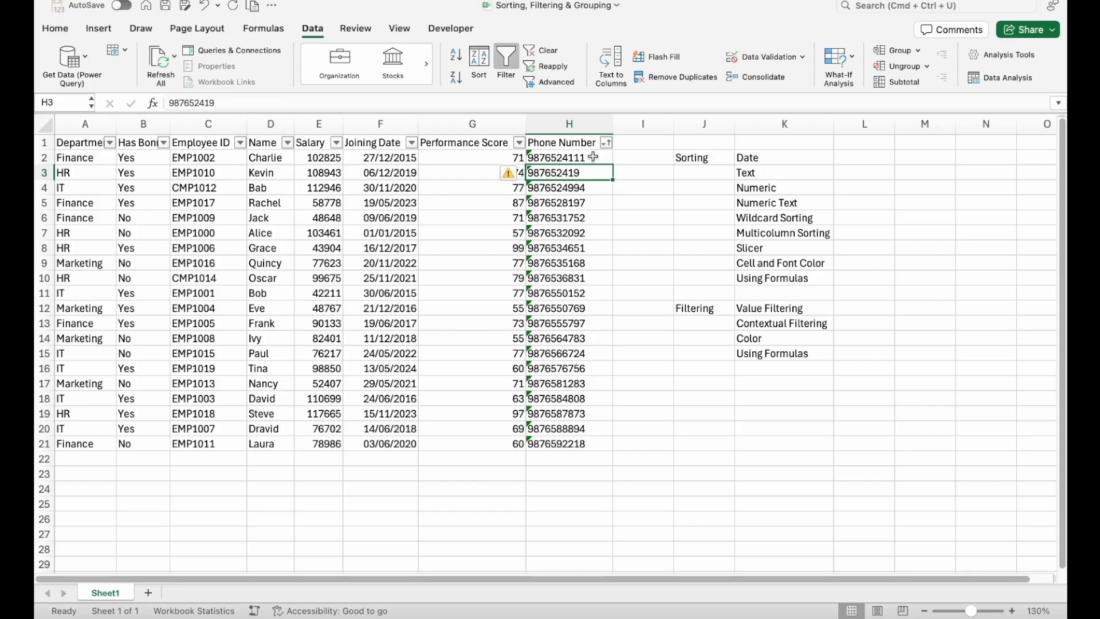
pyautogui.click(593, 157)
pyautogui.click(591, 171)
pyautogui.click(585, 157)
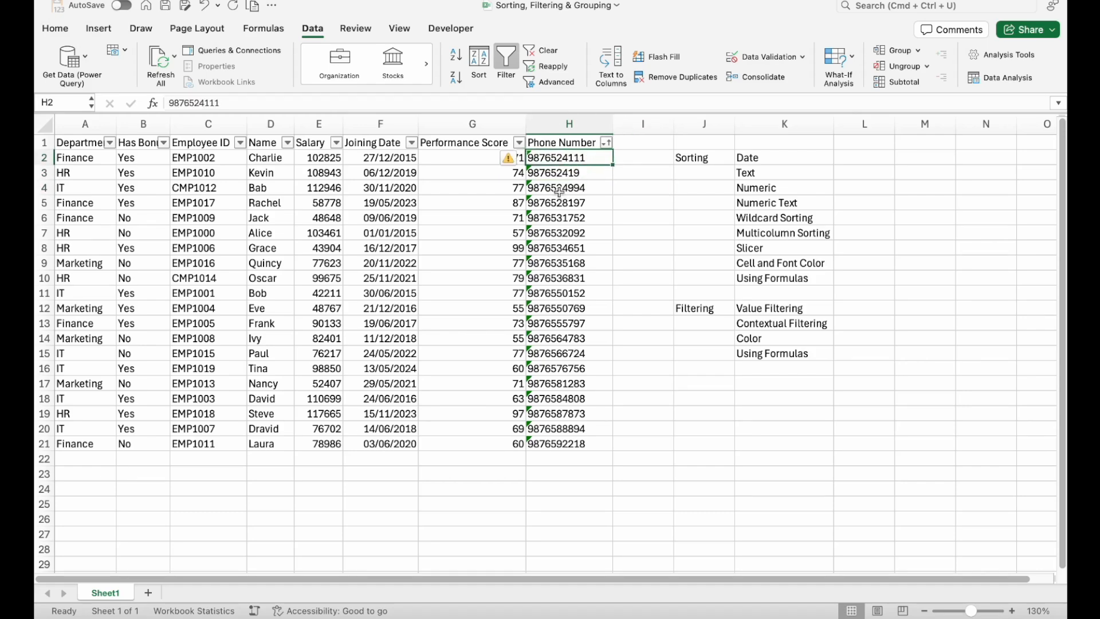
pyautogui.click(577, 172)
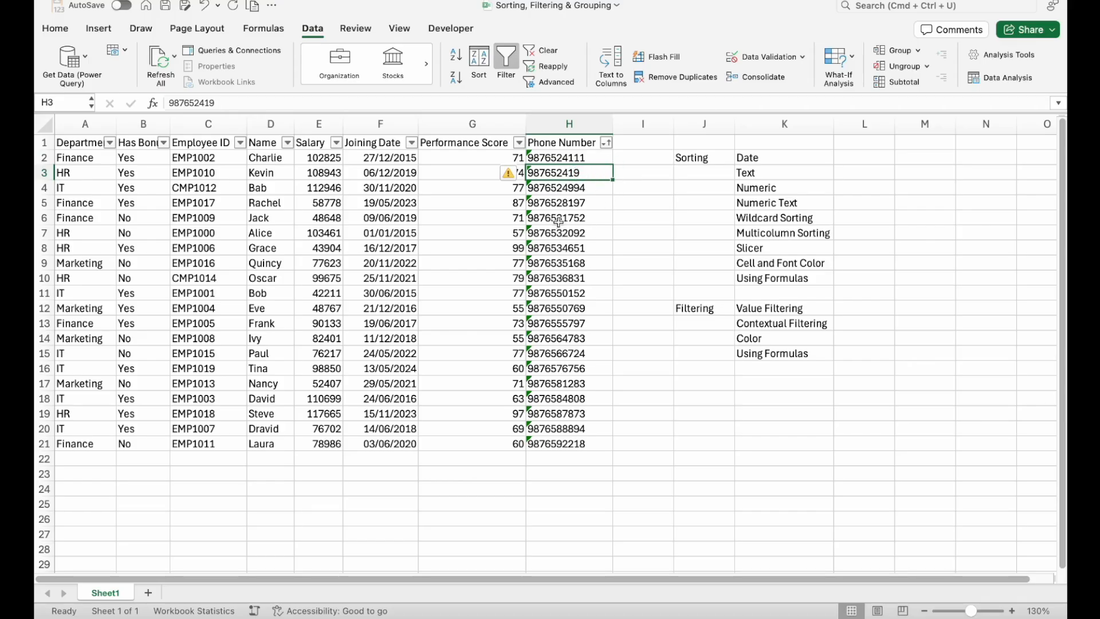
pyautogui.click(516, 173)
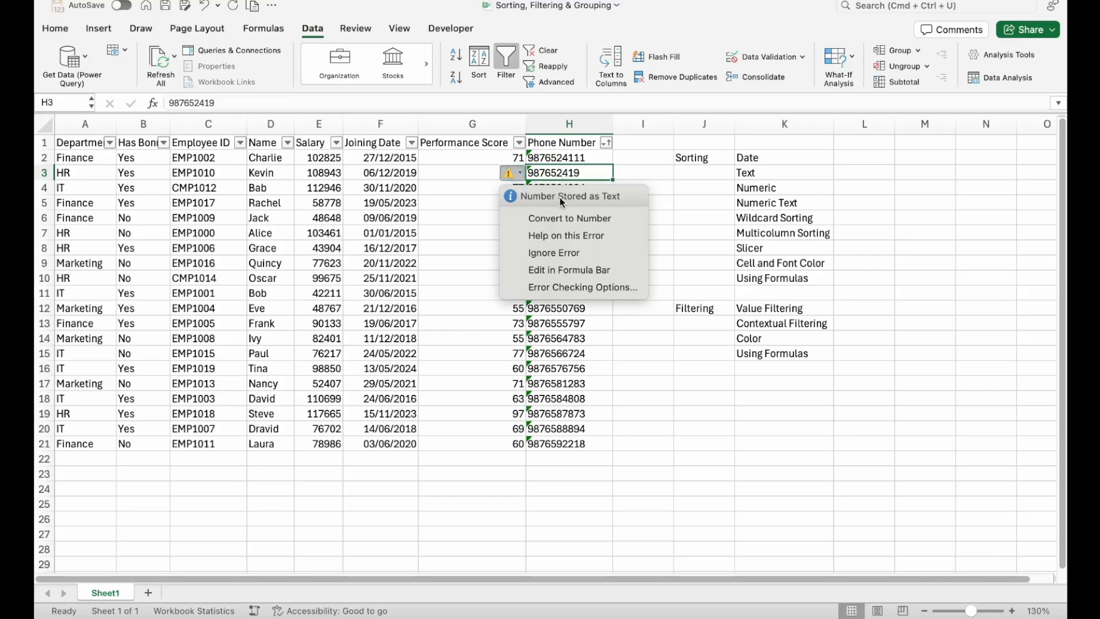
pyautogui.click(590, 155)
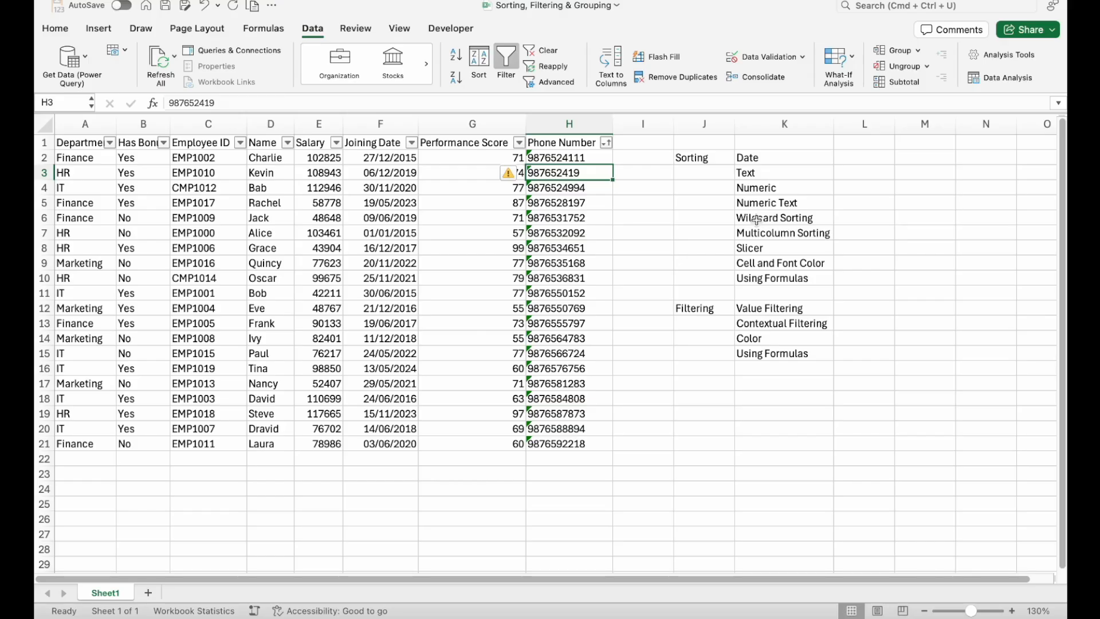
pyautogui.press('Up')
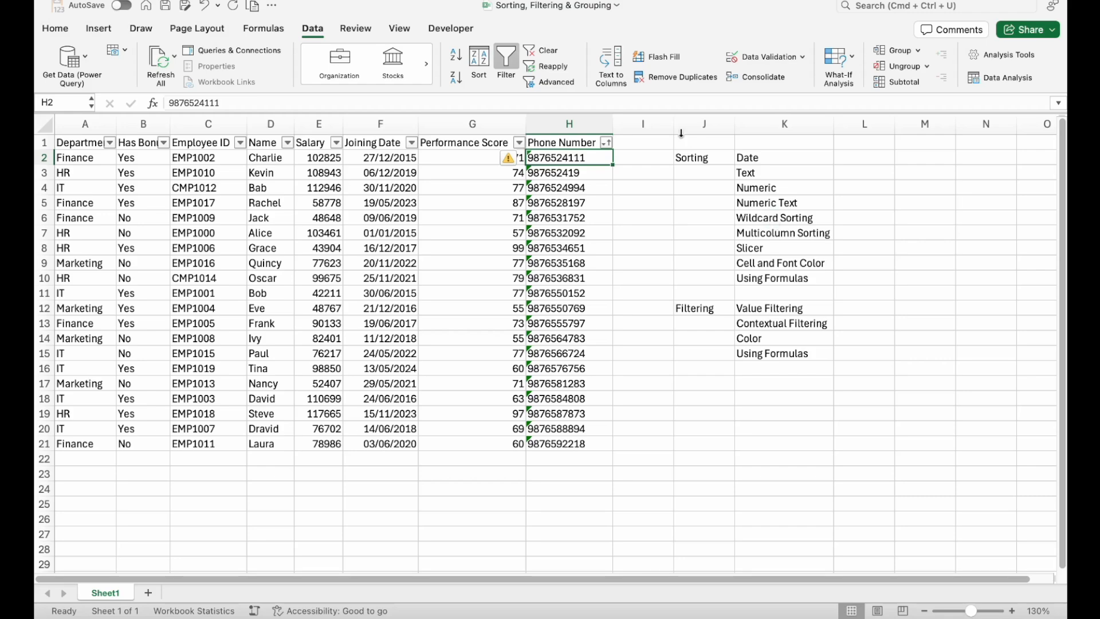
# - Remove the filter from the employee table and insert an empty column before the Sorting and Filtering list at column J
pyautogui.press('super+shift+f')
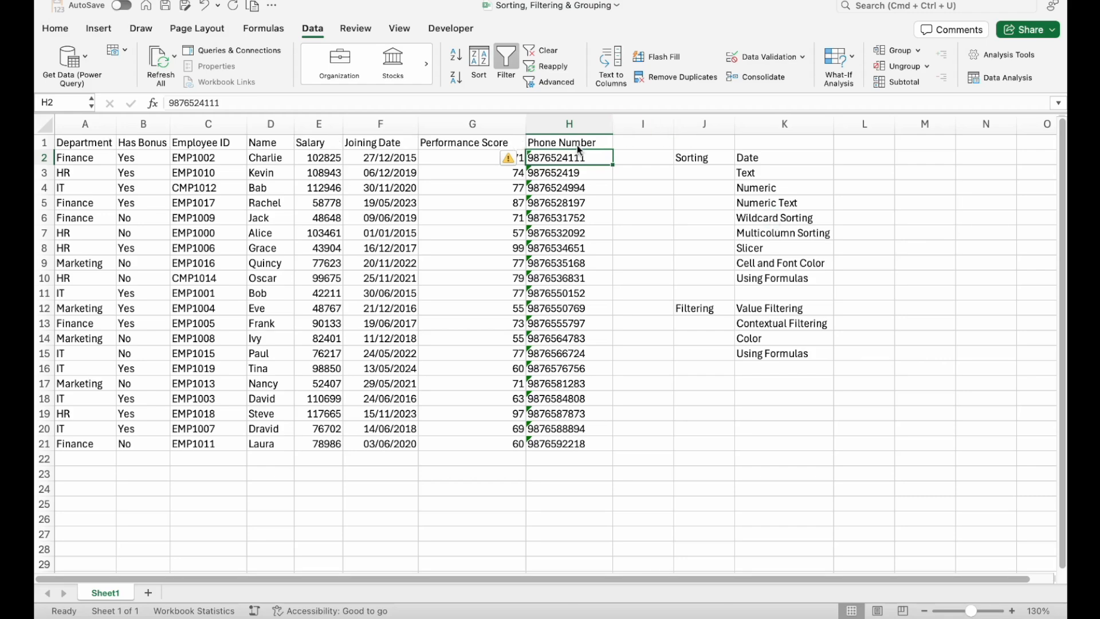
pyautogui.click(685, 120)
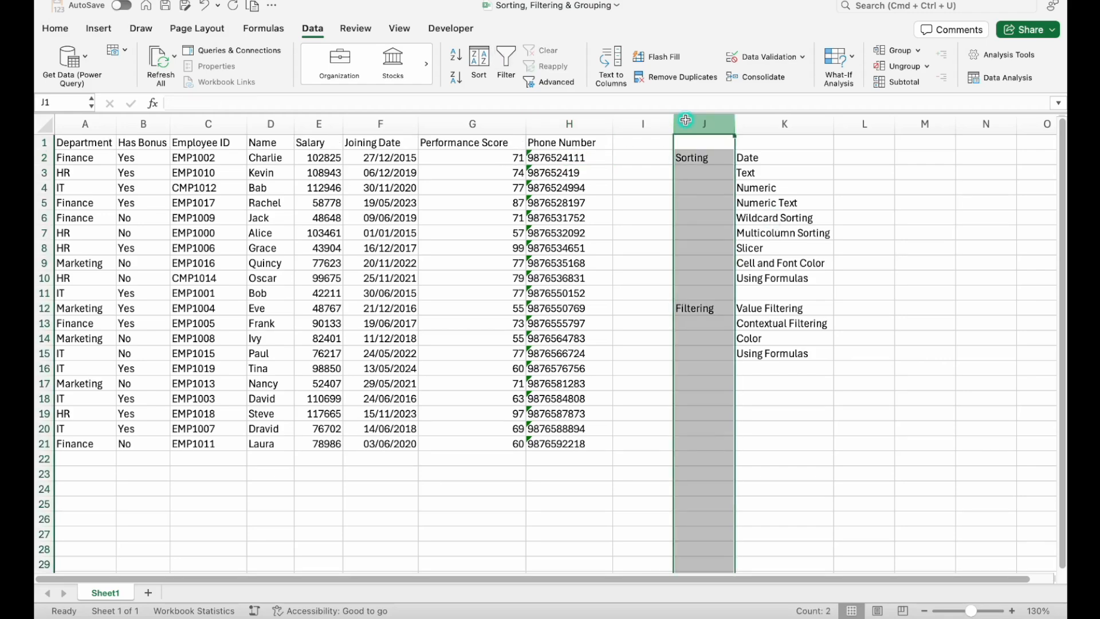
pyautogui.press('super+shift+equal')
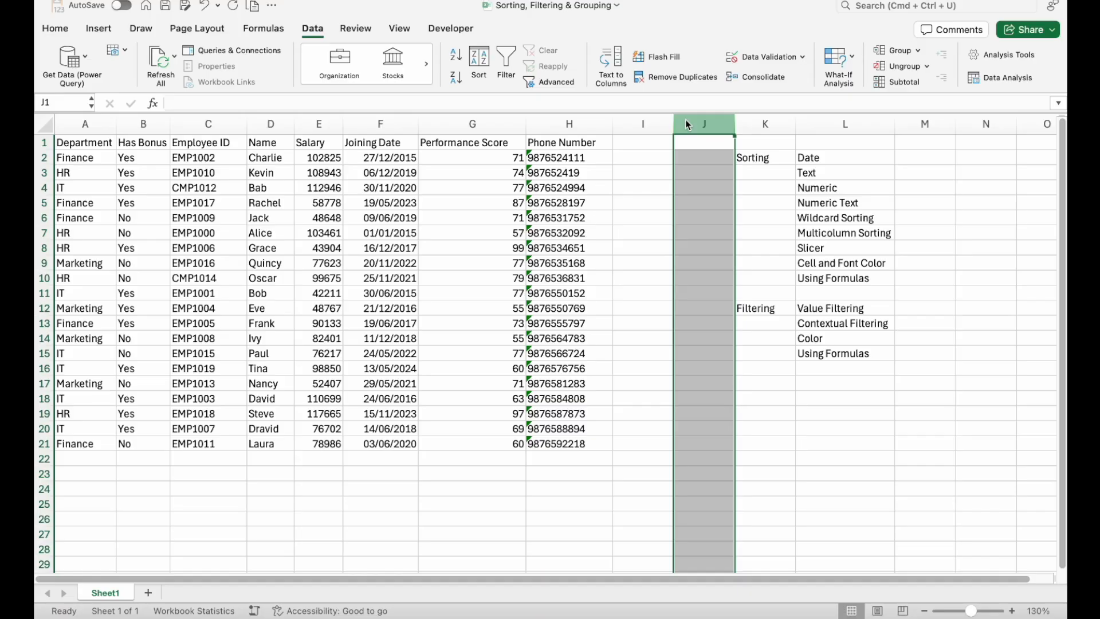
pyautogui.click(628, 172)
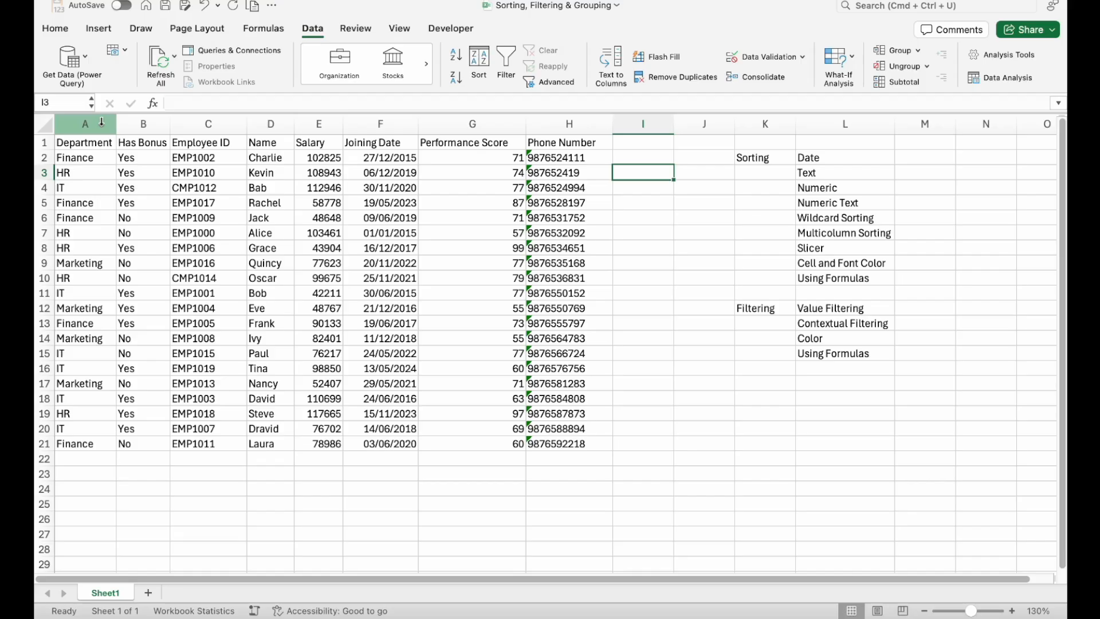
# - Insert an empty column between the Department and Has Bonus columns
pyautogui.click(155, 125)
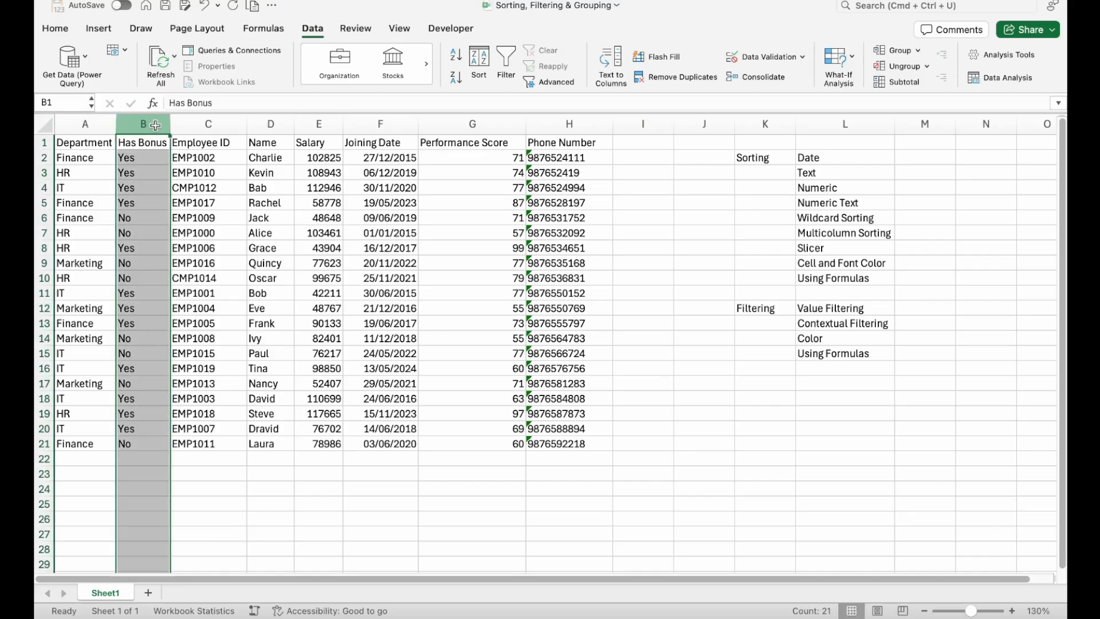
pyautogui.press('super+shift+plus')
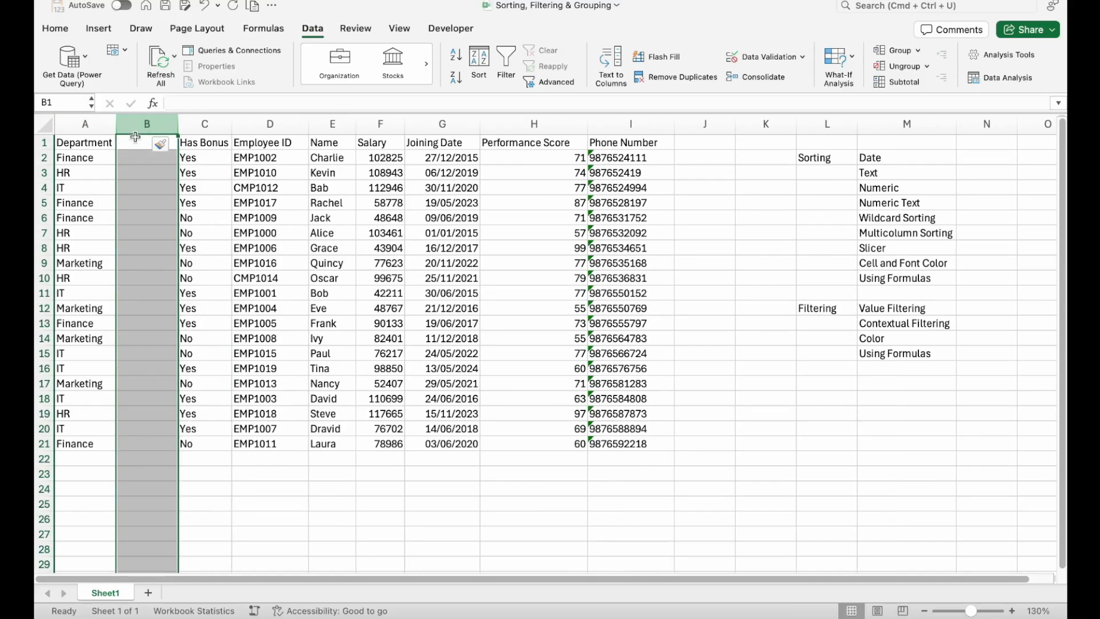
pyautogui.click(1012, 611)
pyautogui.click(1012, 611)
pyautogui.click(326, 313)
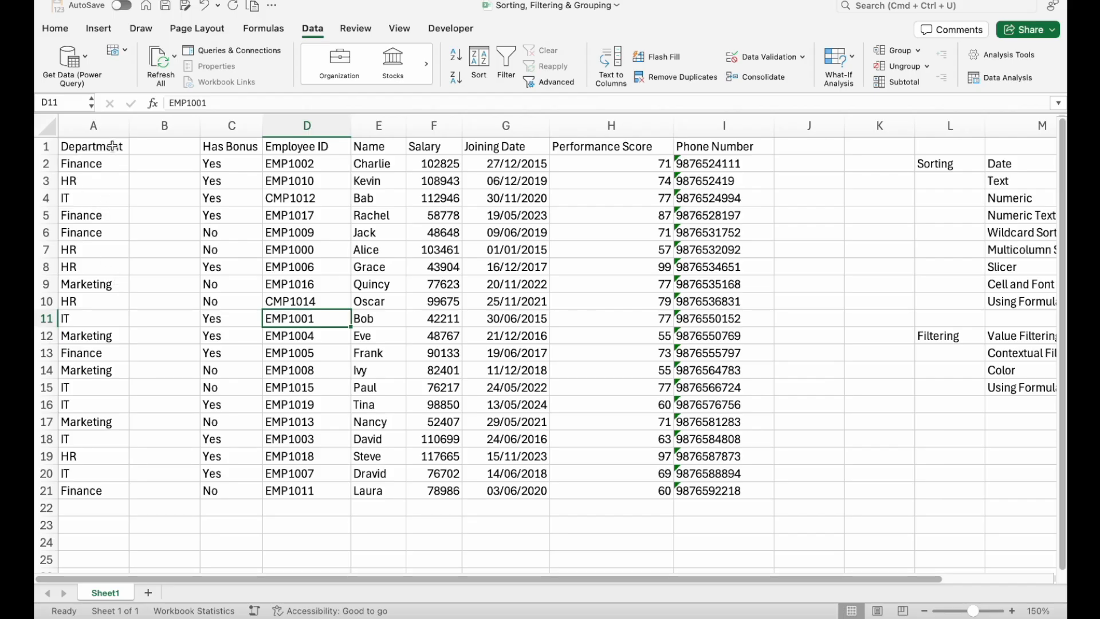
# - Review the Department values and enter a SEARCH formula in B2 that looks for "t" in cell A2
pyautogui.click(111, 125)
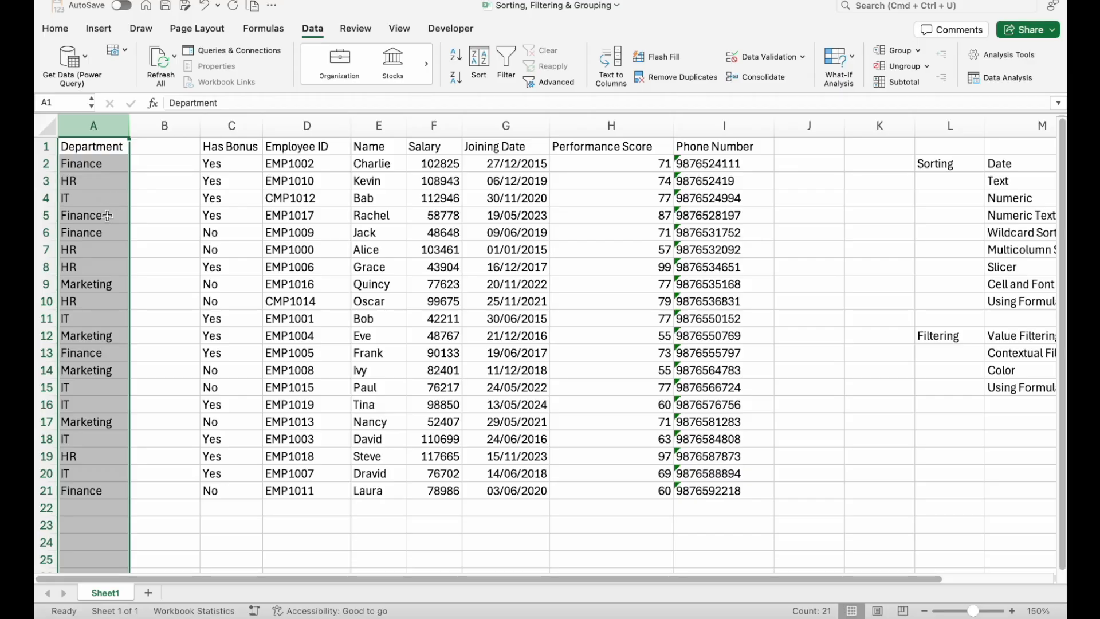
pyautogui.click(95, 197)
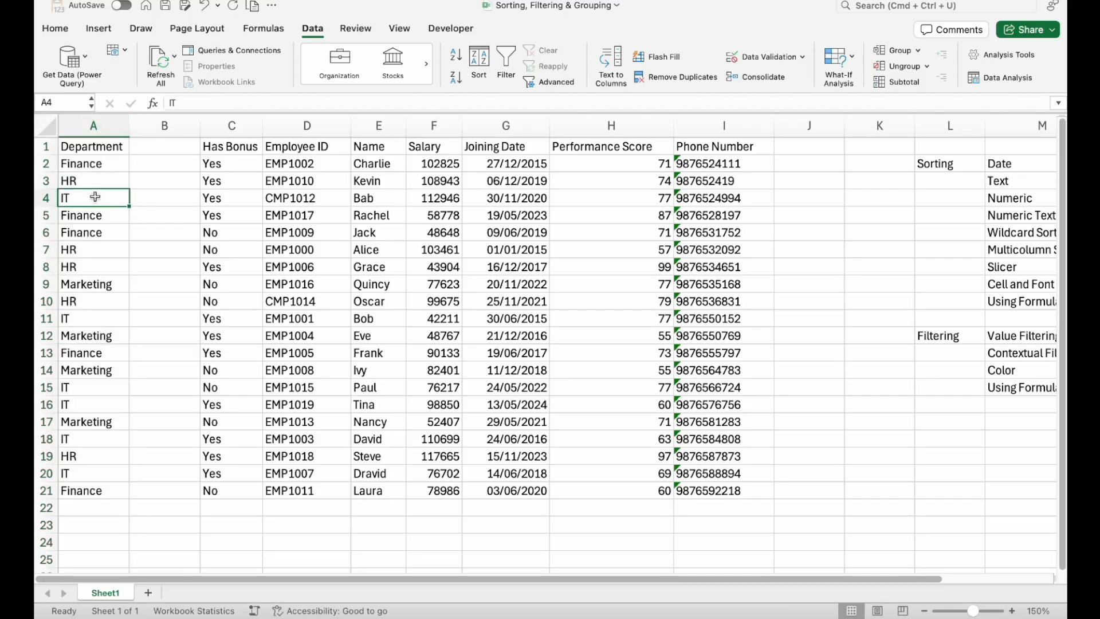
pyautogui.click(107, 284)
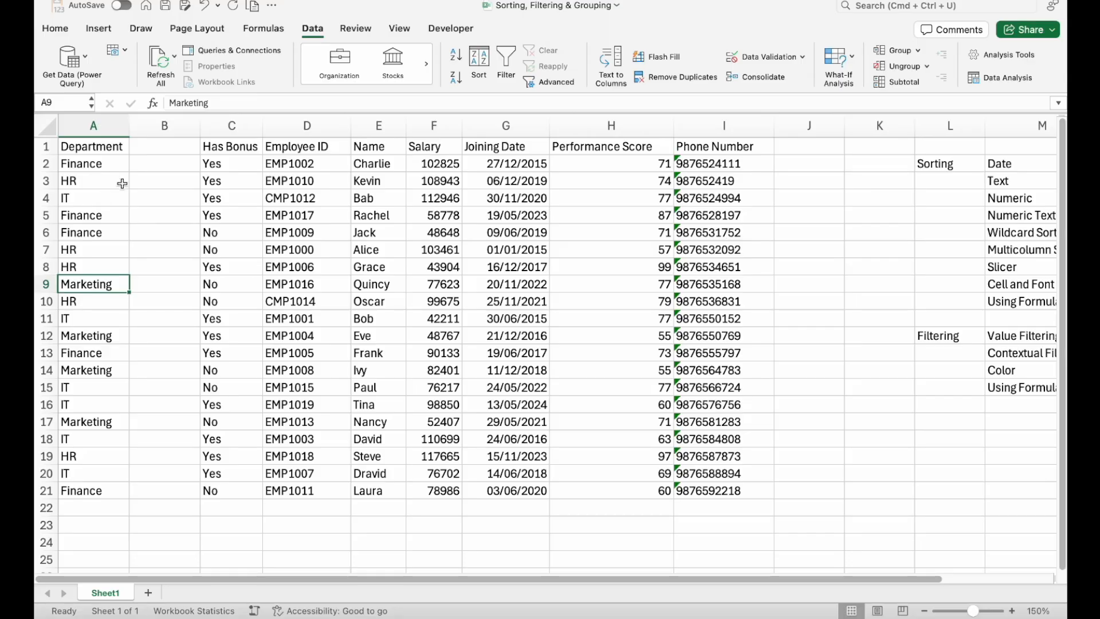
pyautogui.click(154, 161)
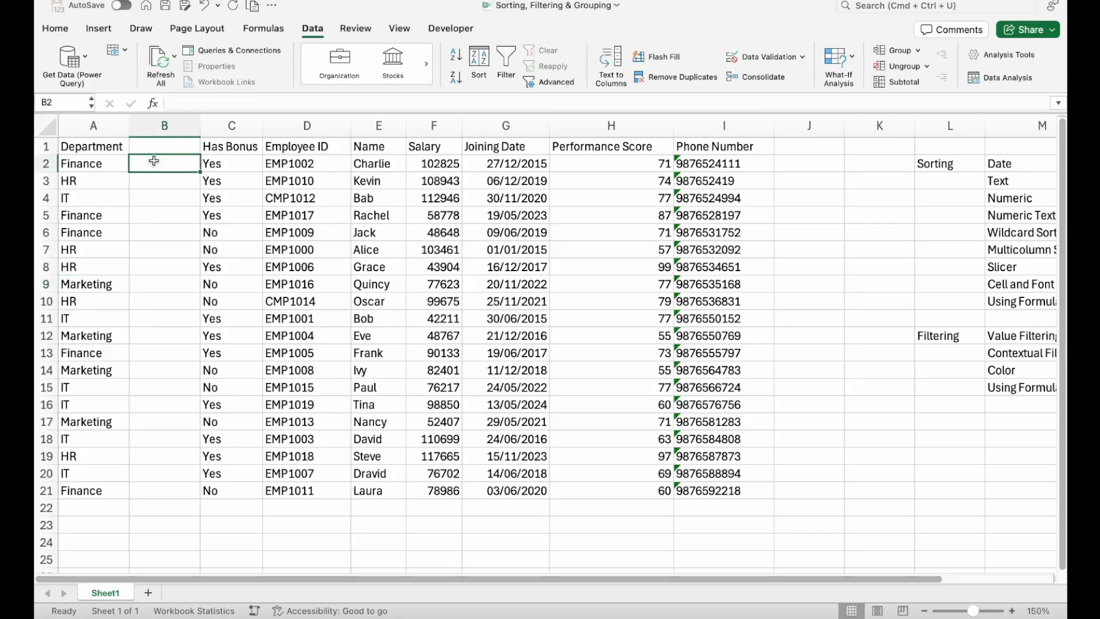
pyautogui.write('=')
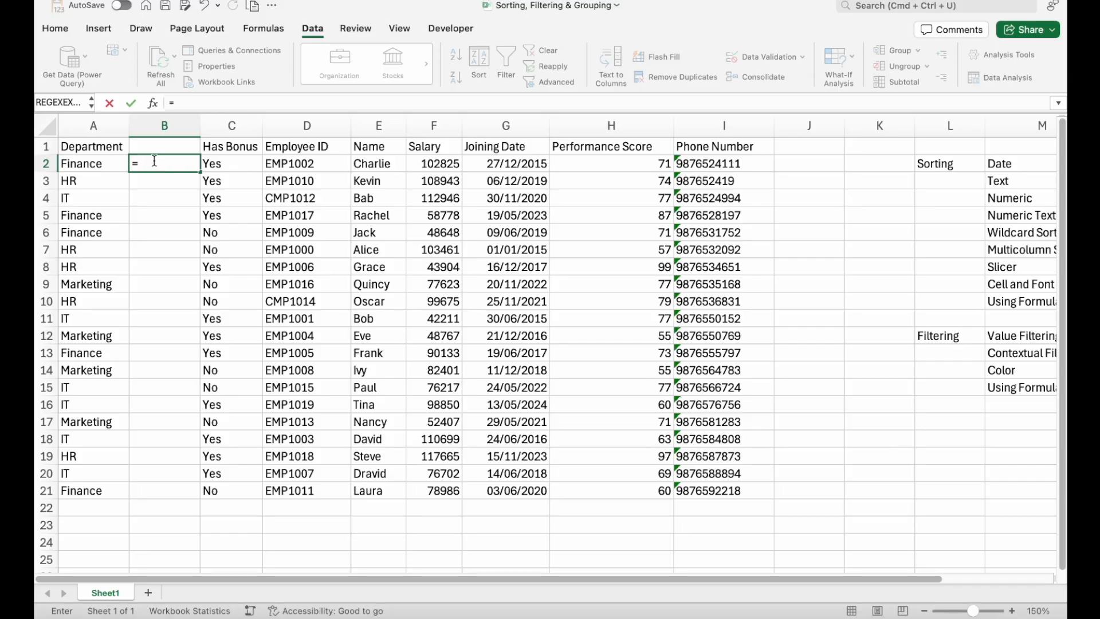
pyautogui.write('sea')
pyautogui.press('Tab')
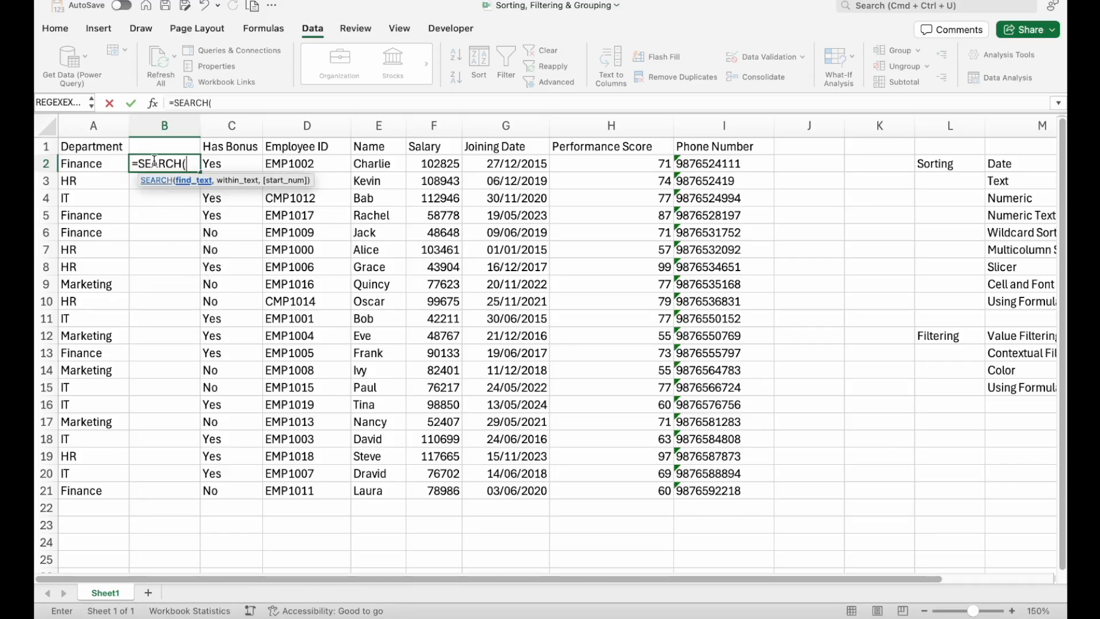
pyautogui.write('"t",')
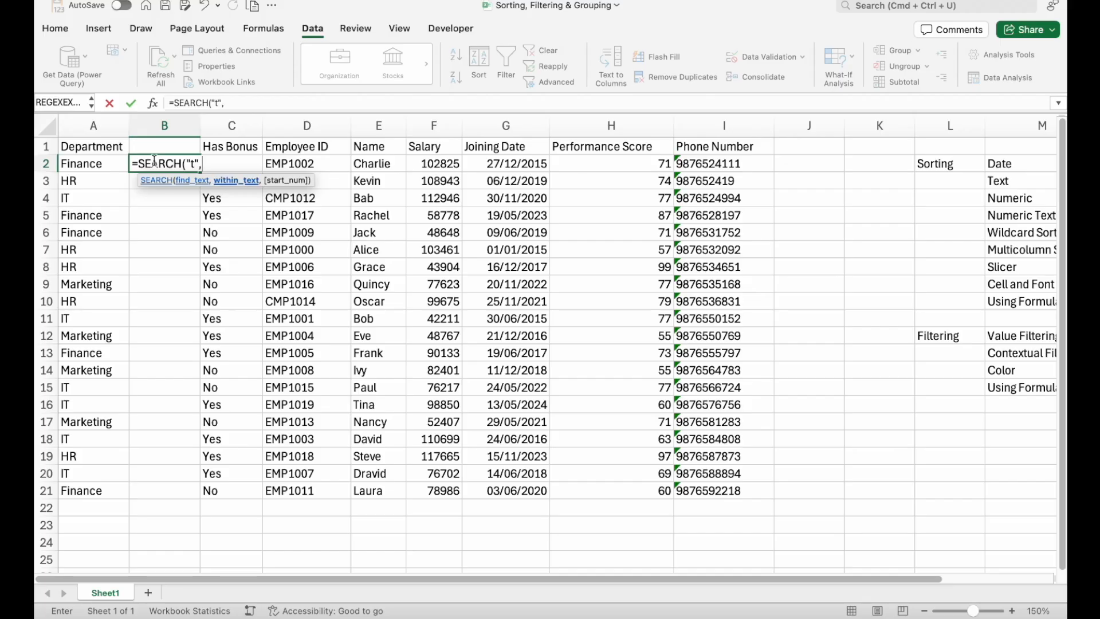
pyautogui.click(94, 160)
pyautogui.press('Return')
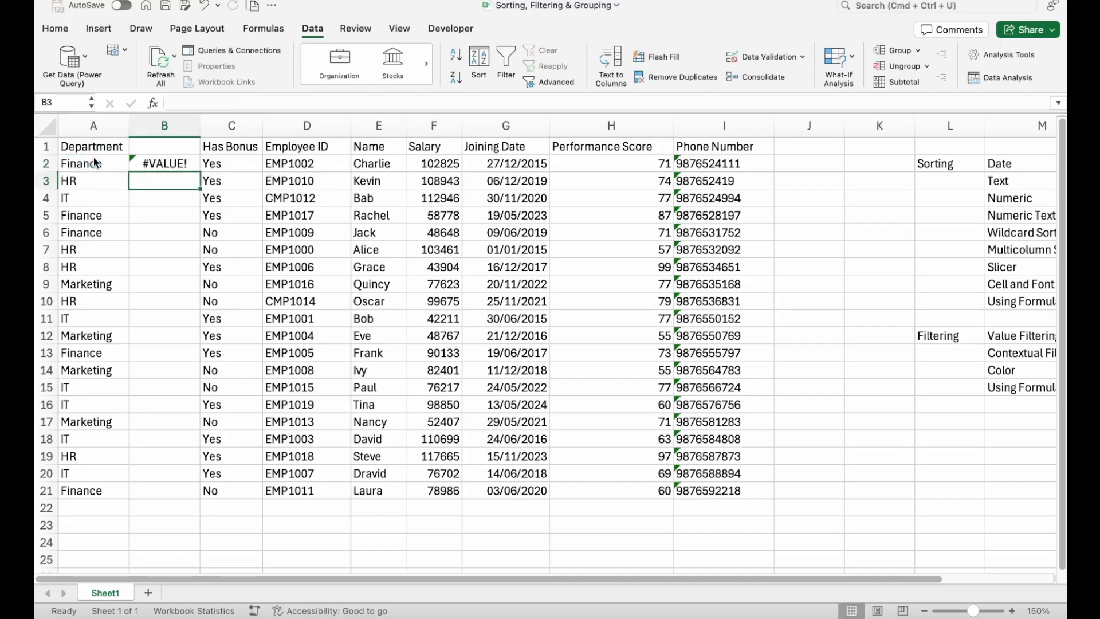
# - Fill the SEARCH formula from B2 down to B21, alongside every Department entry
pyautogui.press('Left')
pyautogui.press('super+Down')
pyautogui.press('Right')
pyautogui.press('super+shift+Up')
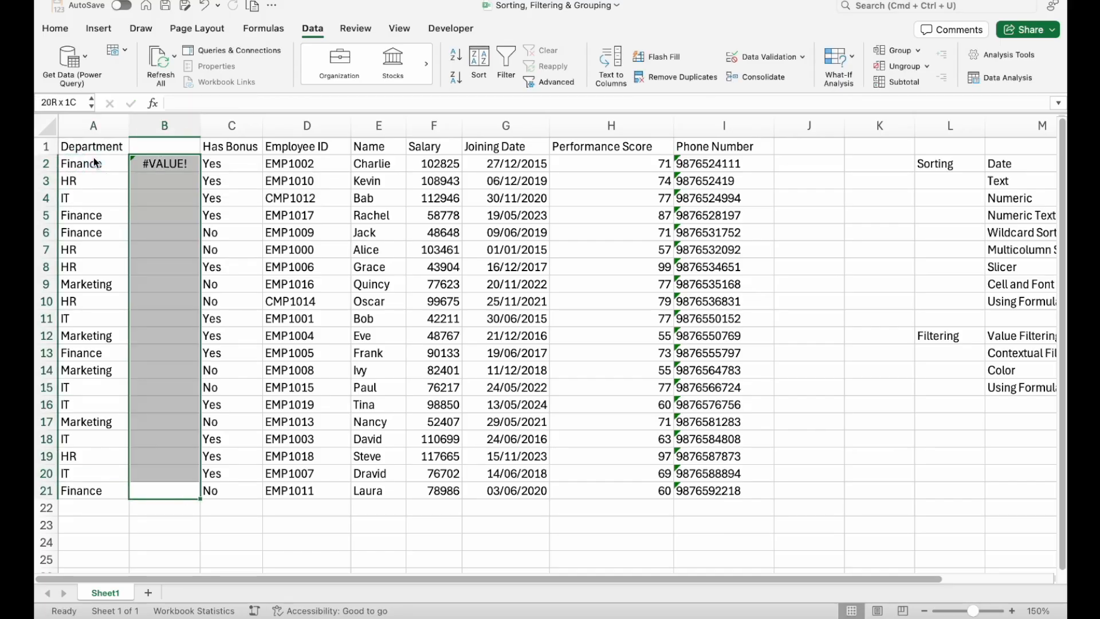
pyautogui.press('super+d')
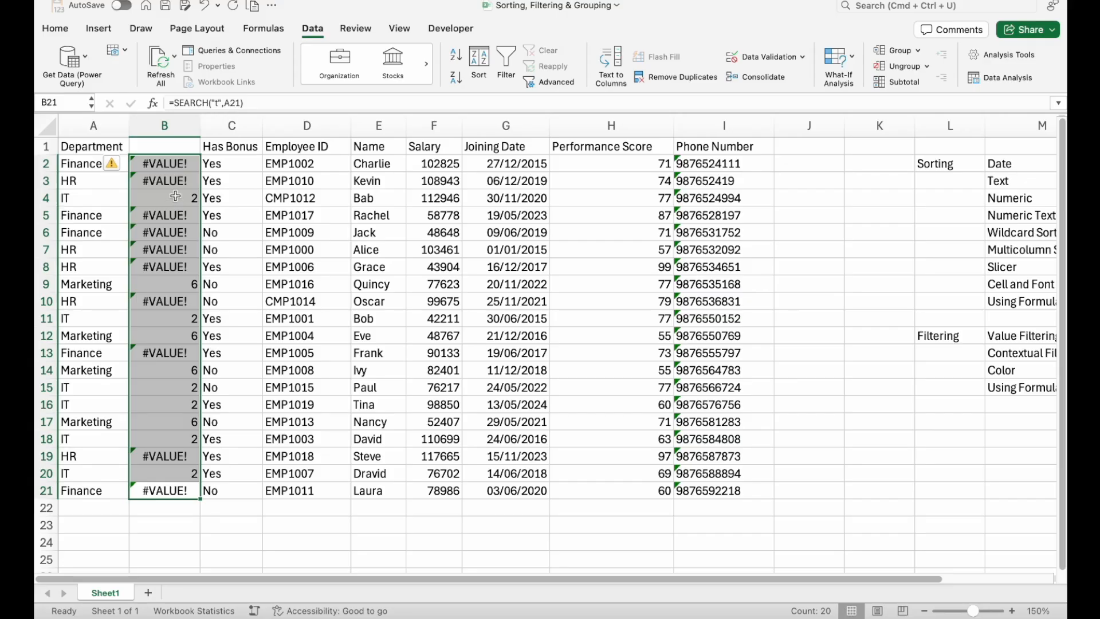
# - Compare the SEARCH results in column B with the Department text in the IT and Marketing rows
pyautogui.click(175, 197)
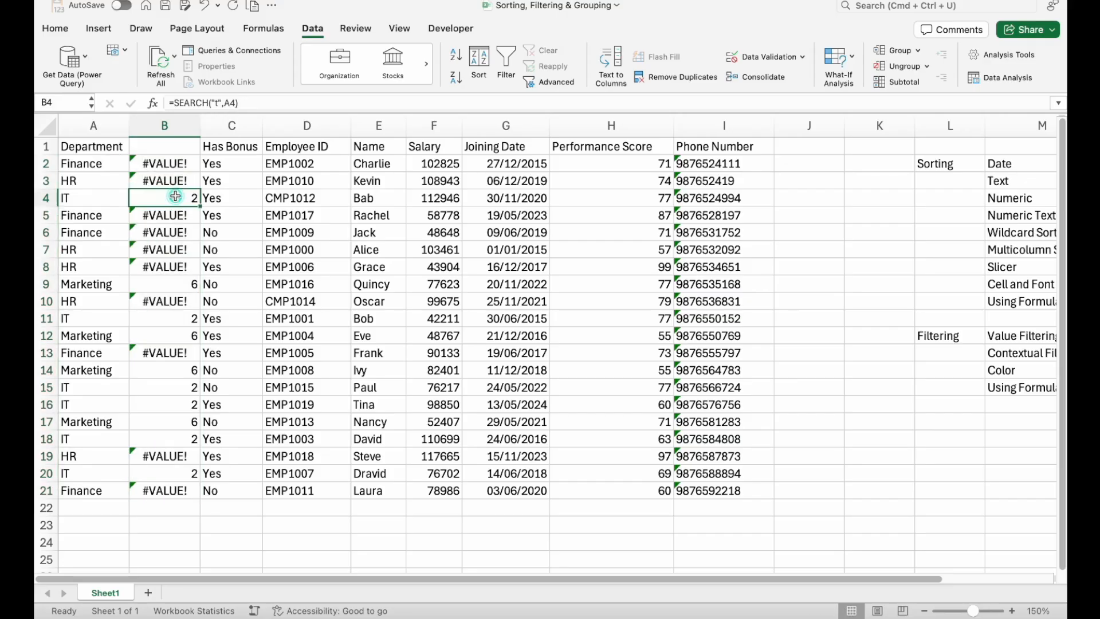
pyautogui.click(186, 337)
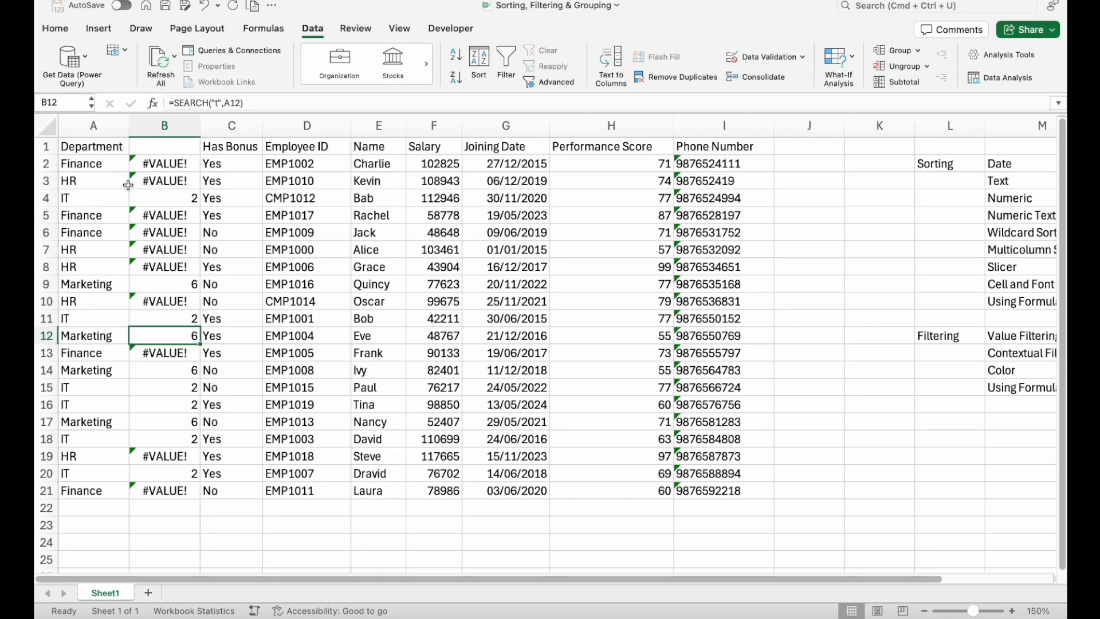
pyautogui.click(165, 195)
pyautogui.click(99, 198)
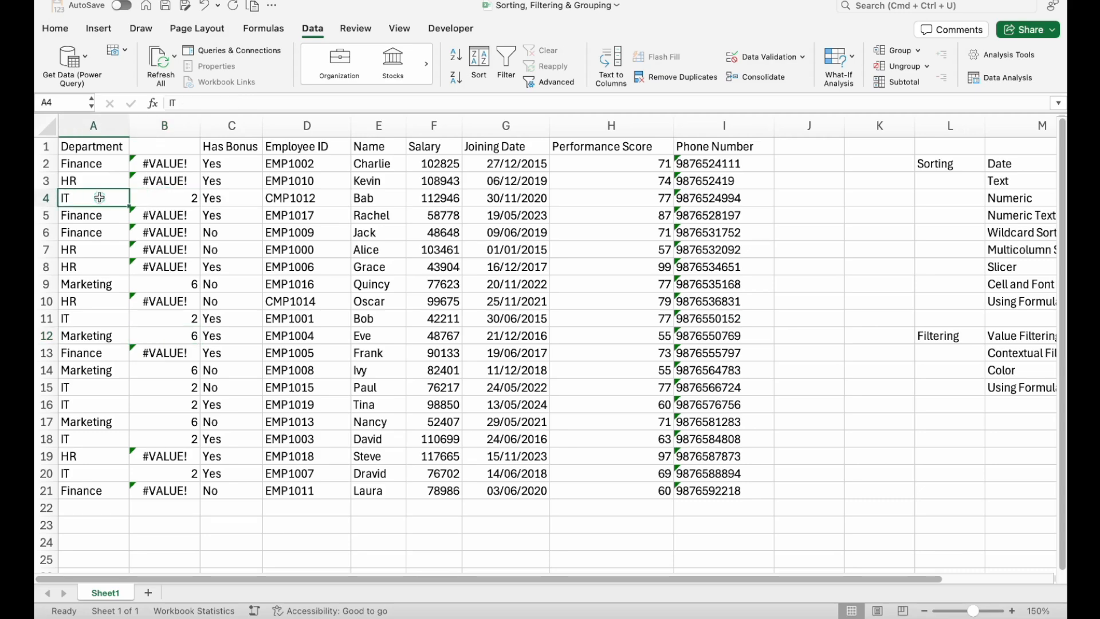
pyautogui.click(172, 285)
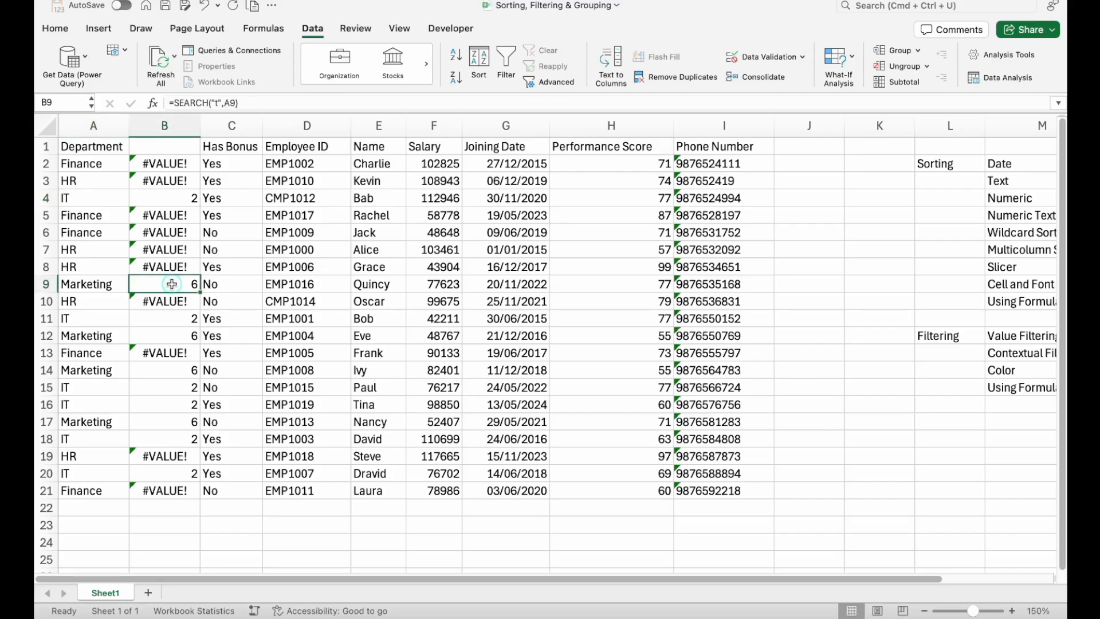
pyautogui.click(110, 285)
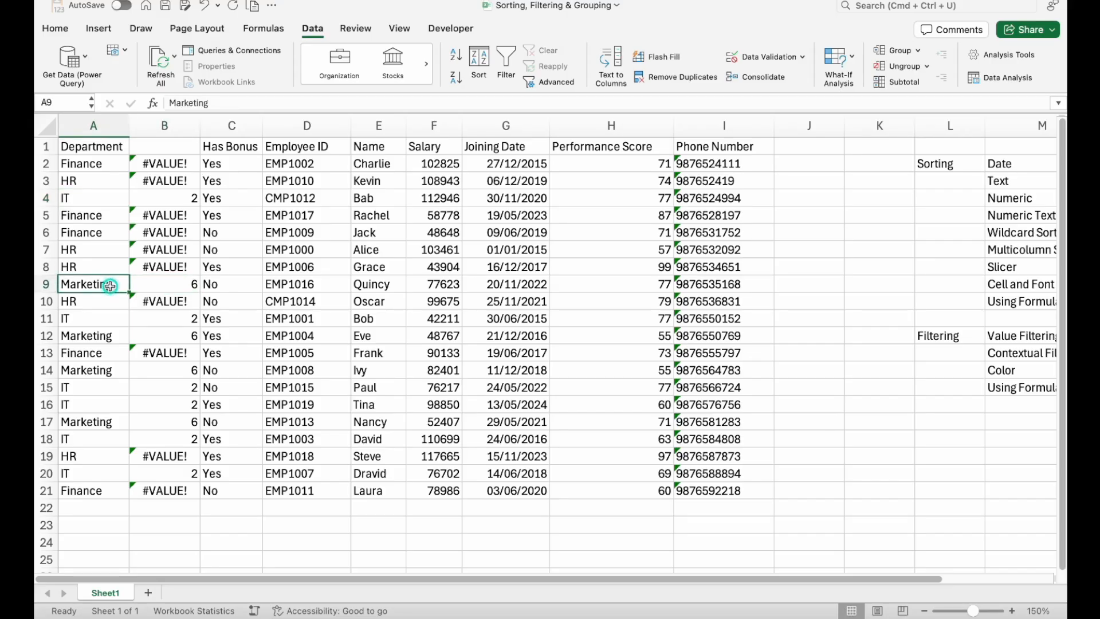
# - Wrap the SEARCH formula in B2 in IFERROR with 999 as the value if error
pyautogui.click(167, 163)
pyautogui.click(174, 102)
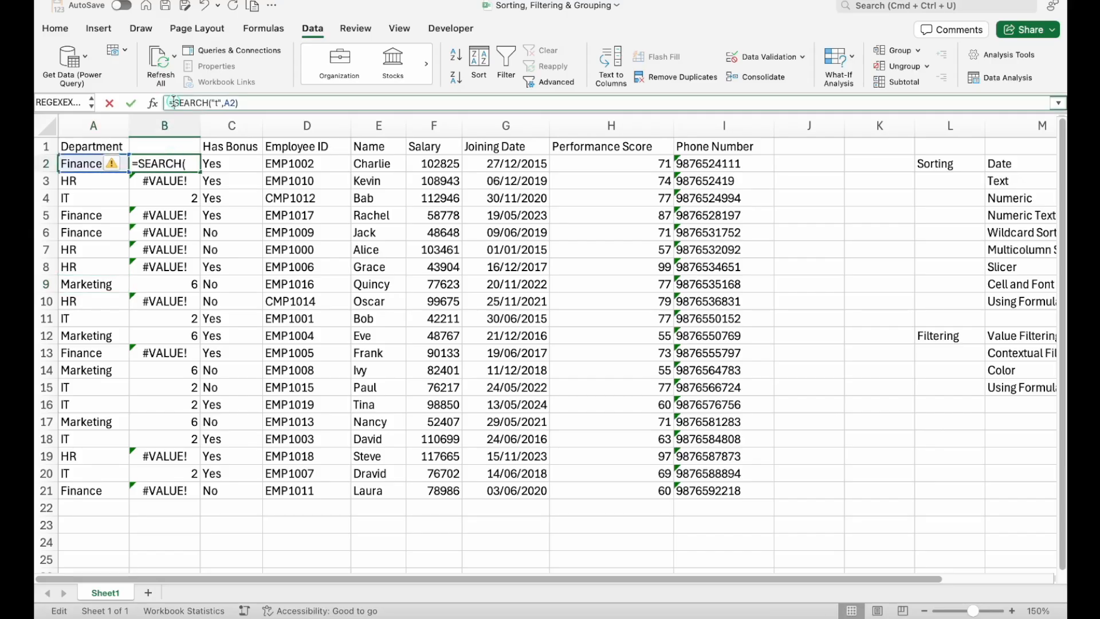
pyautogui.write('if')
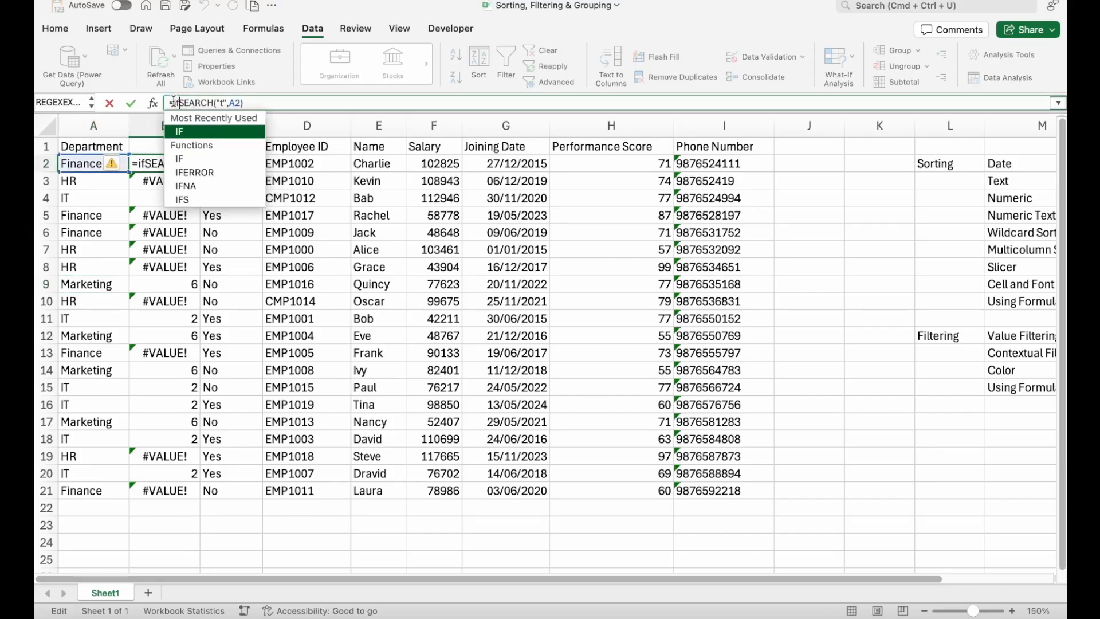
pyautogui.press('Down')
pyautogui.press('Down')
pyautogui.press('Tab')
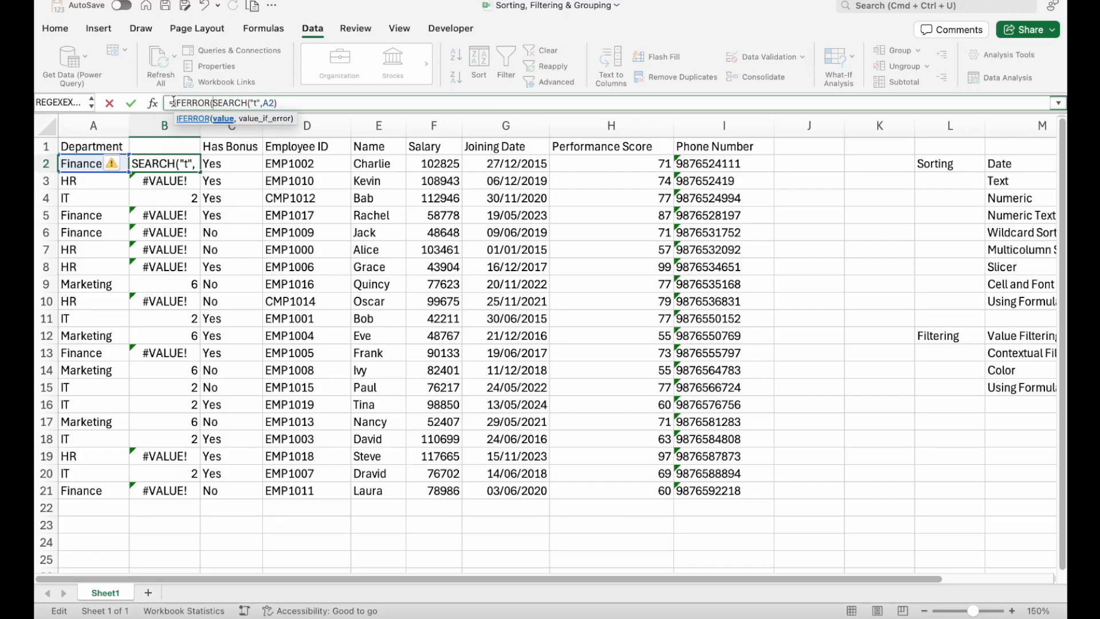
pyautogui.click(299, 102)
pyautogui.write(',')
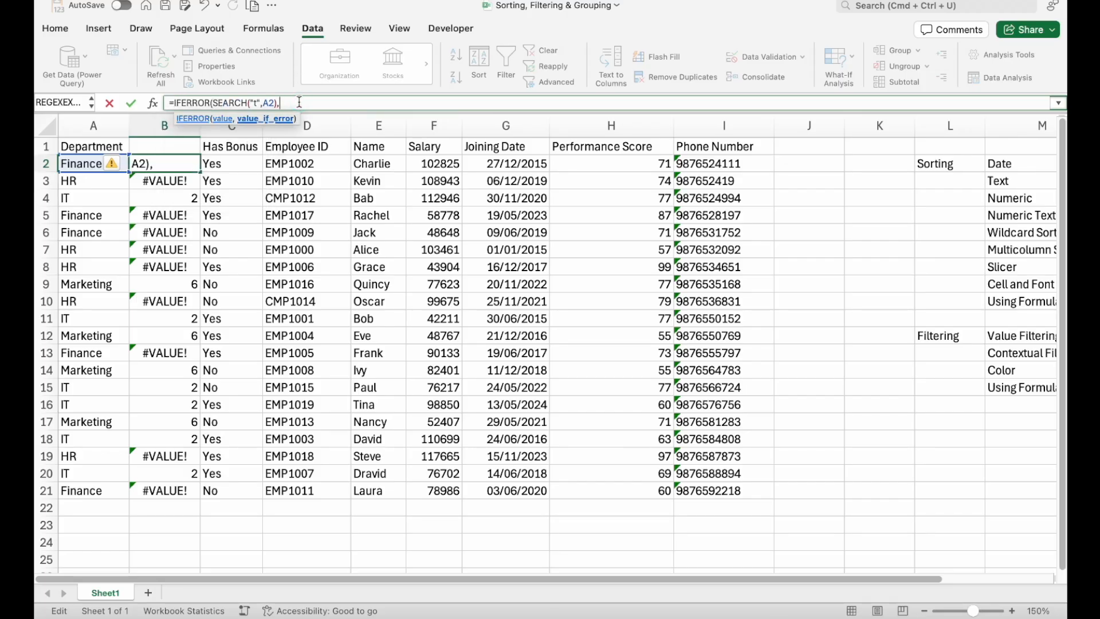
pyautogui.write('999)')
pyautogui.press('Return')
# - Fill the IFERROR formula from B2 down to B21
pyautogui.press('Up')
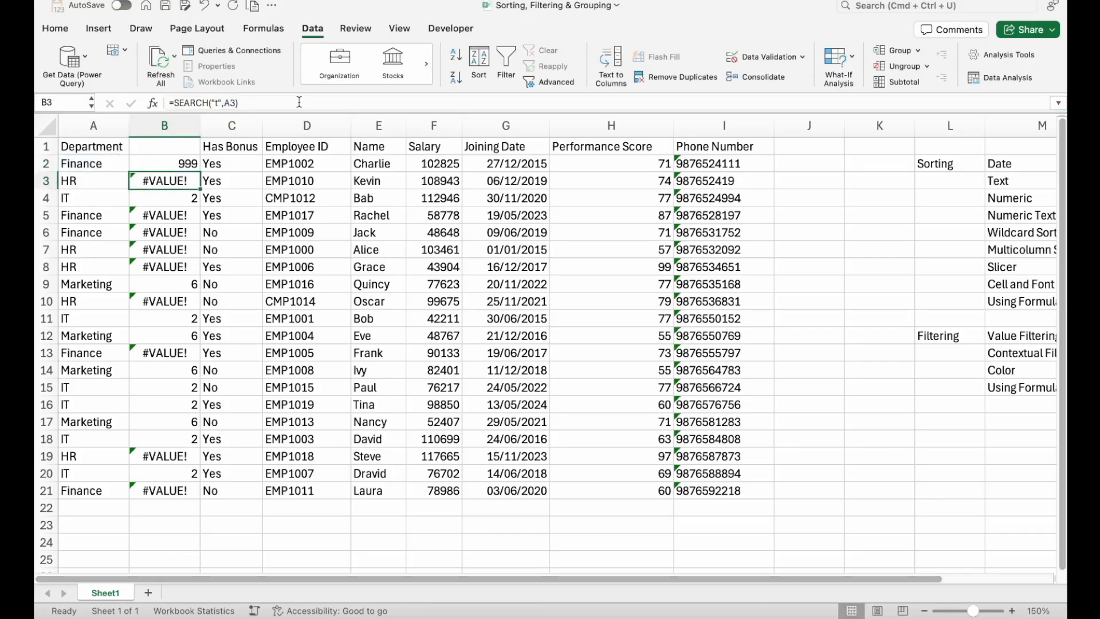
pyautogui.press('super+shift+Down')
pyautogui.hotkey('ctrl', 'd')
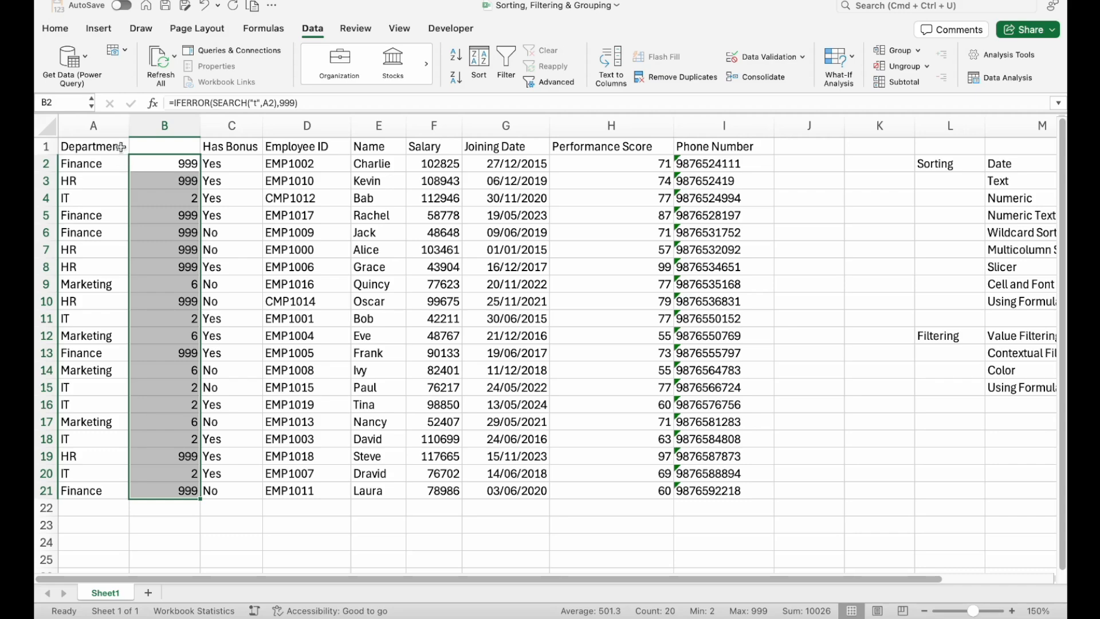
# - Enter the header "sort column" in B1 above the helper values
pyautogui.click(149, 147)
pyautogui.write('sor')
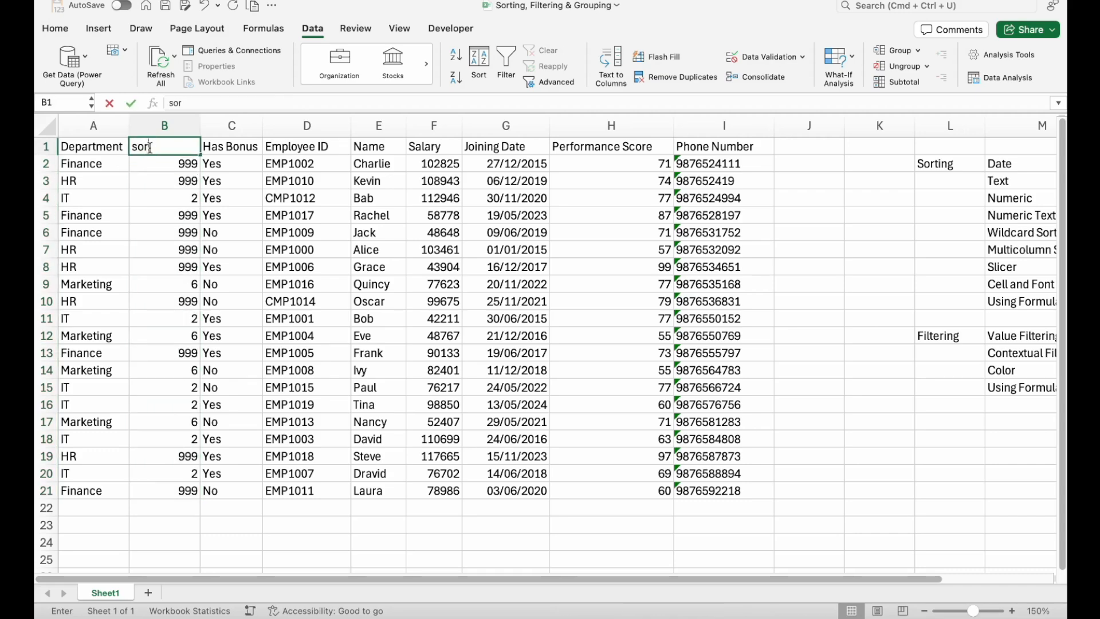
pyautogui.write('t co')
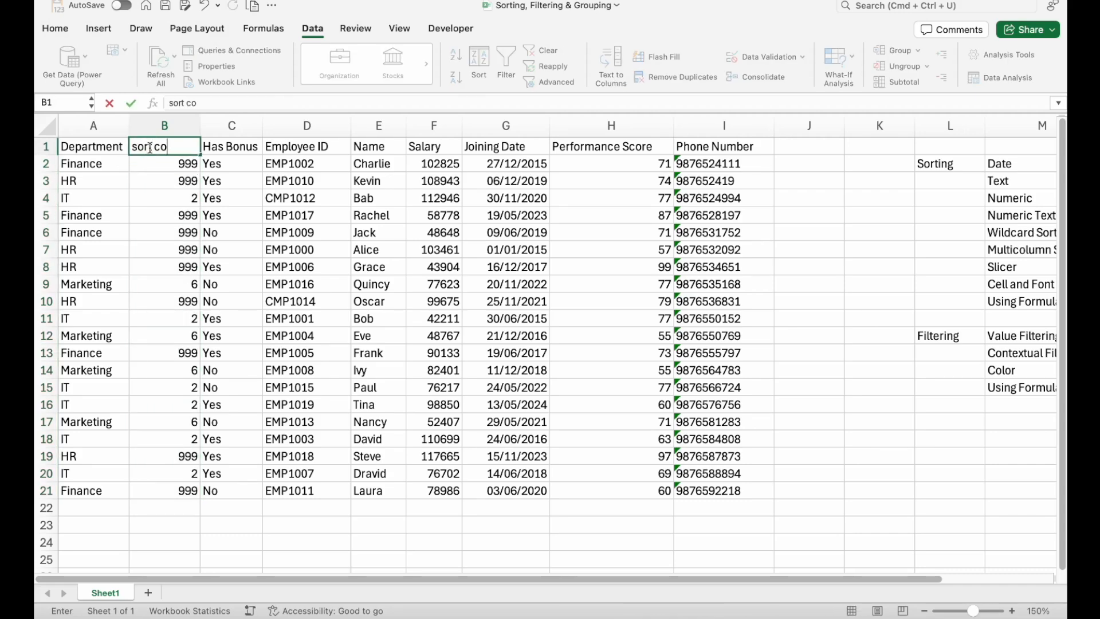
pyautogui.write('lumn')
pyautogui.press('Return')
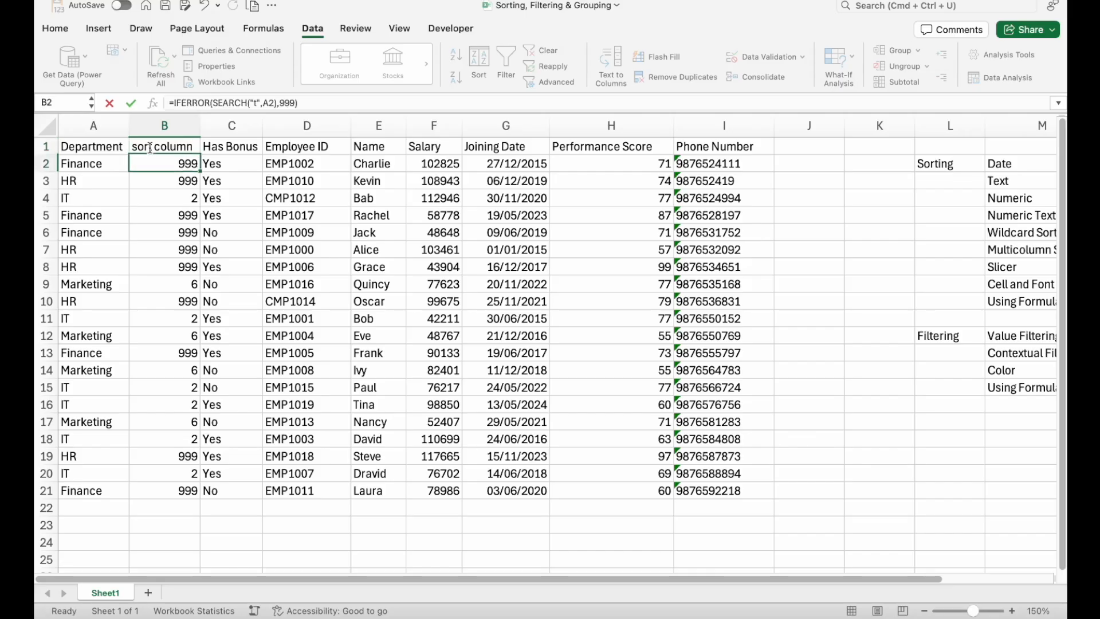
# - Add filter controls to the employee table, sort by the sort column in ascending order, and review the Department order
pyautogui.click(149, 148)
pyautogui.press('super+shift+f')
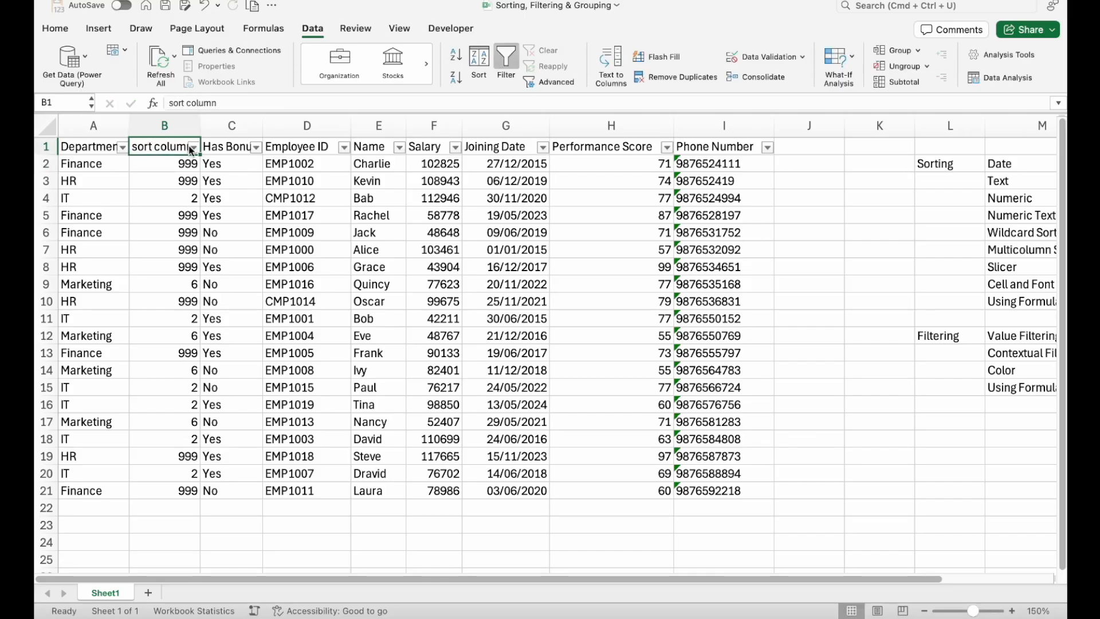
pyautogui.click(193, 147)
pyautogui.click(246, 195)
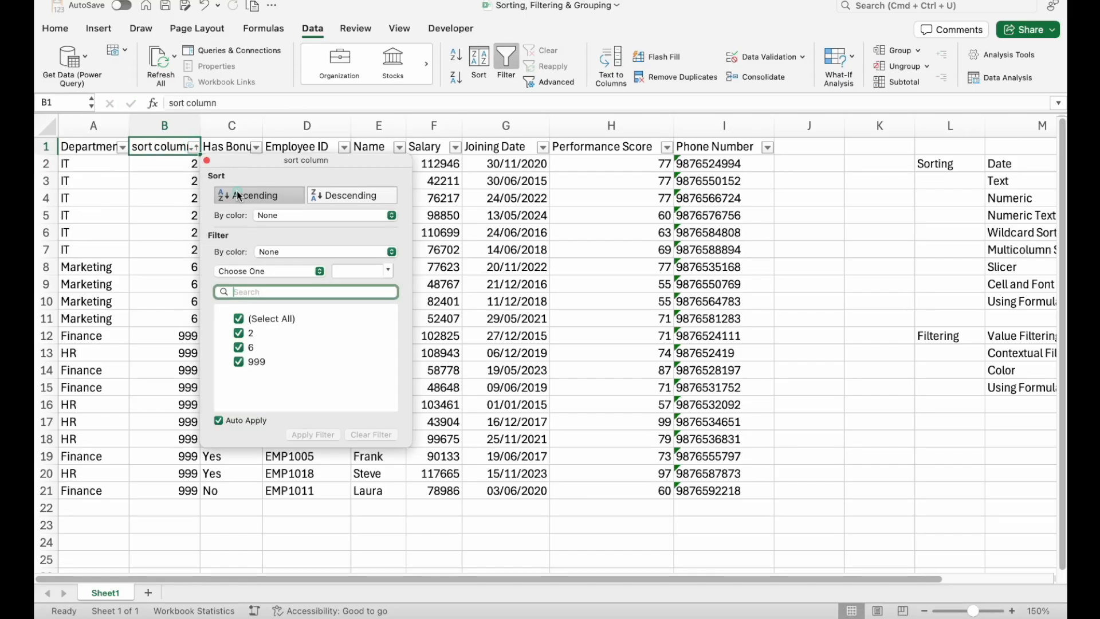
pyautogui.click(119, 205)
pyautogui.moveTo(100, 164); pyautogui.dragTo(110, 488)
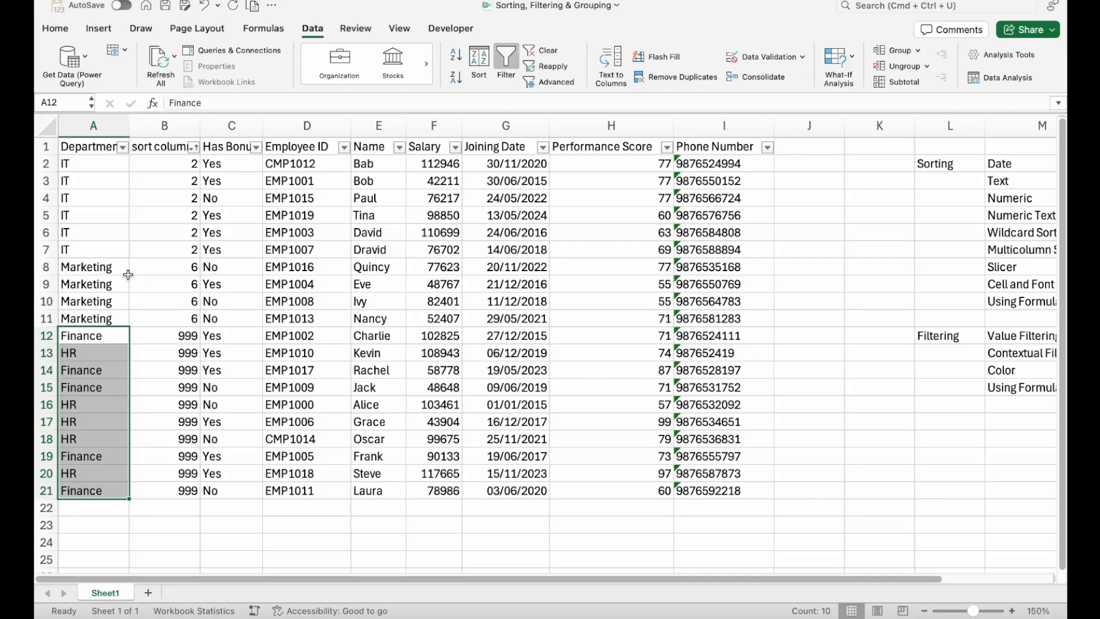
pyautogui.moveTo(99, 166); pyautogui.dragTo(98, 314)
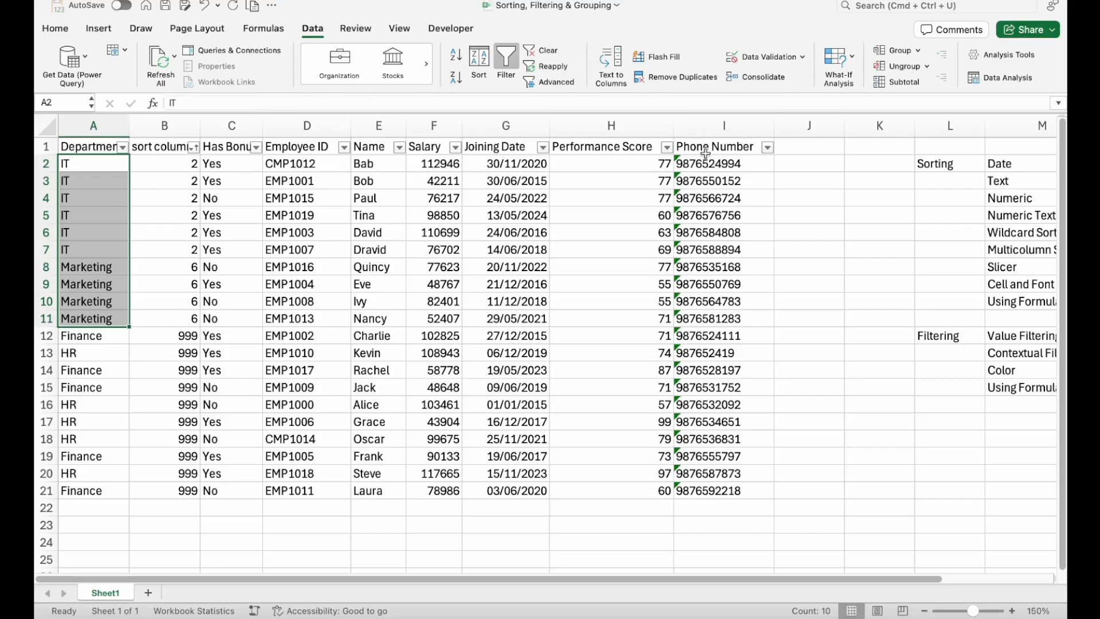
# - Delete the empty column J between Phone Number and the Sorting and Filtering list
pyautogui.hscroll(3, 705, 153)
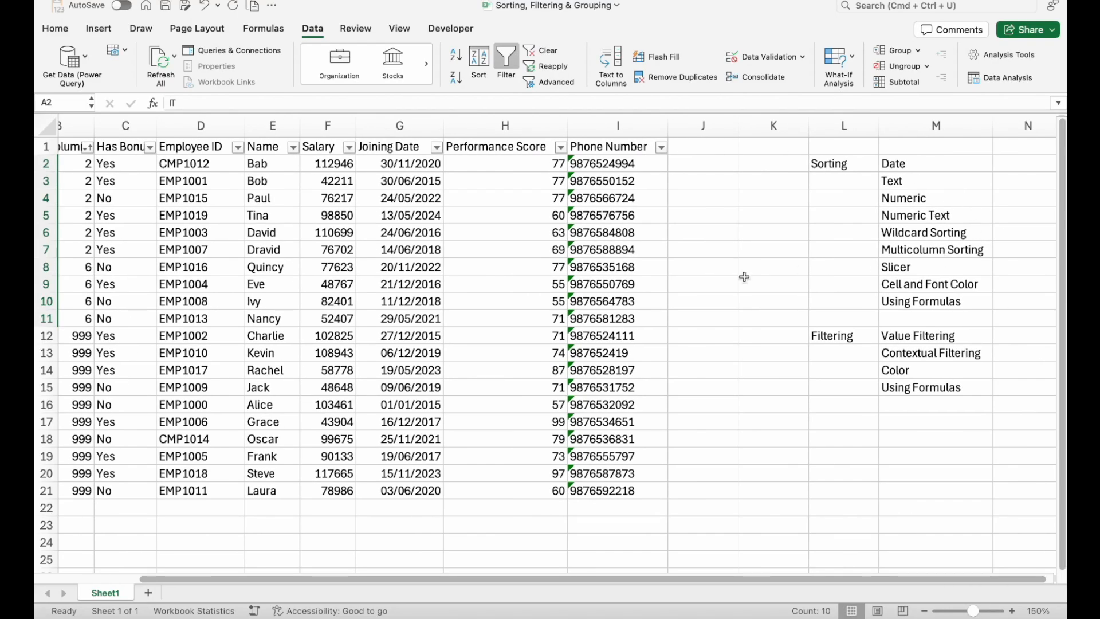
pyautogui.hscroll(-3, 743, 269)
pyautogui.hscroll(1, 744, 265)
pyautogui.click(786, 124)
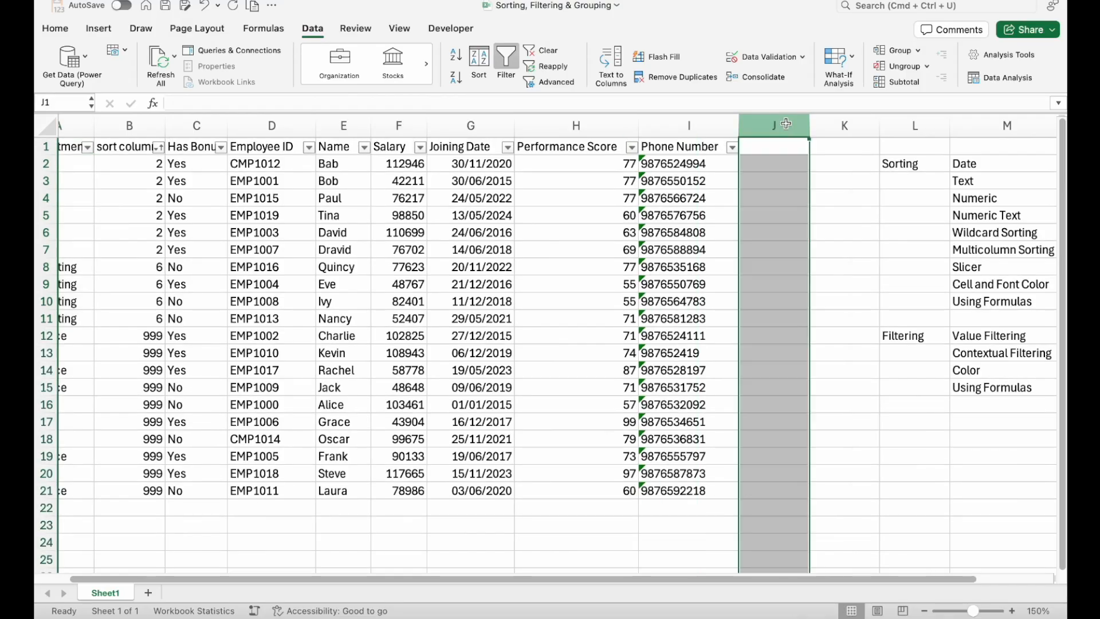
pyautogui.hscroll(-2, 786, 124)
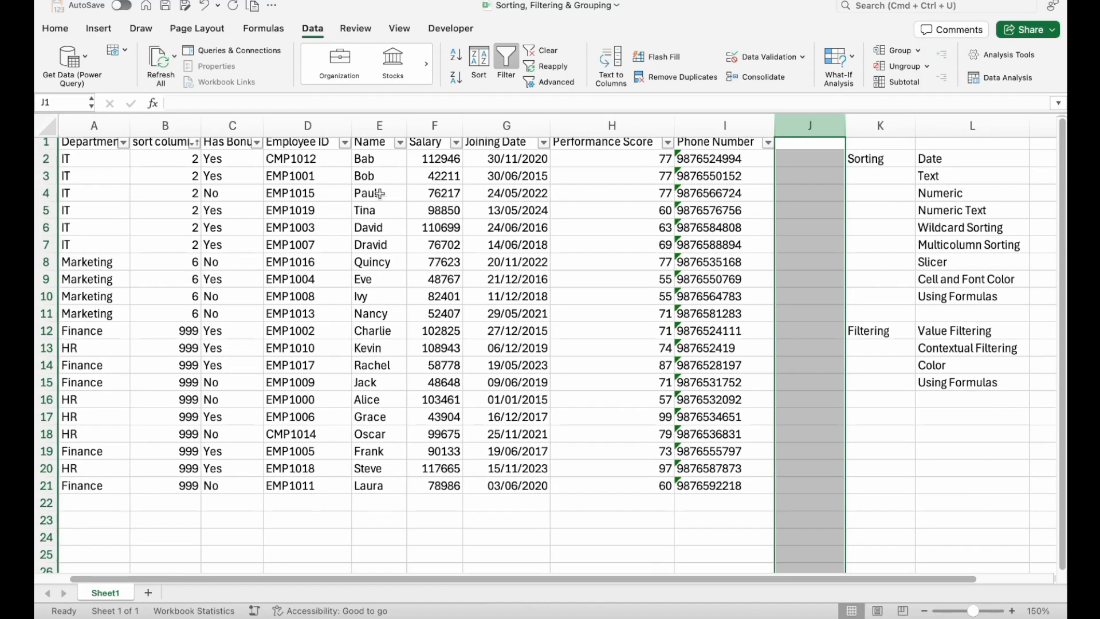
# - Delete the sort column helper from the employee table and remove the table's filter controls
pyautogui.click(182, 114)
pyautogui.press('super+minus')
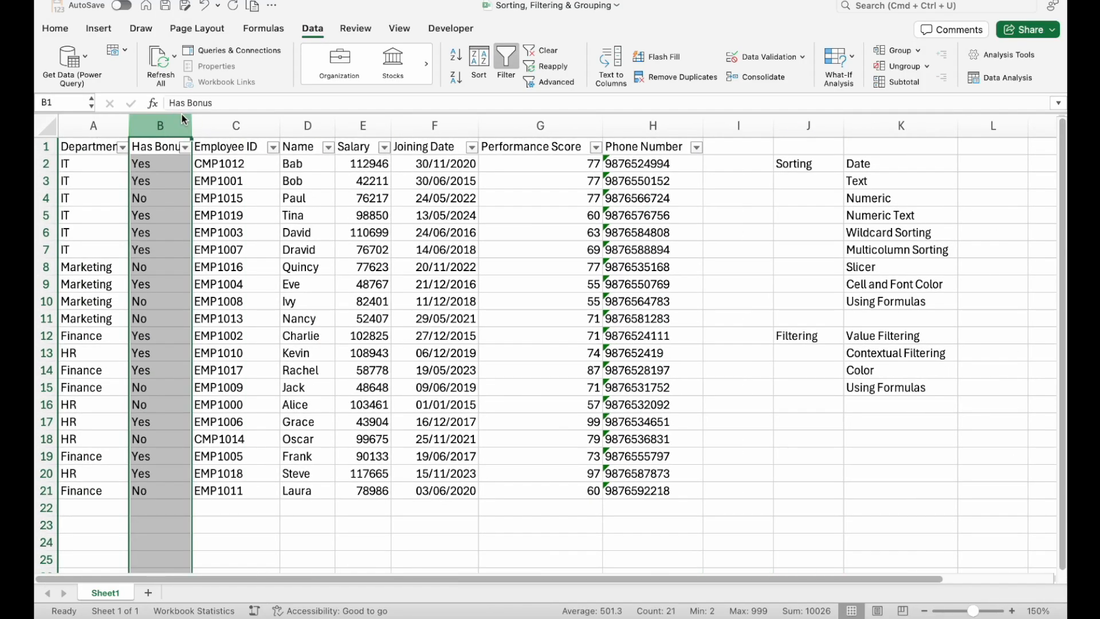
pyautogui.press('Up')
pyautogui.hotkey('ctrl', 'shift', 'l')
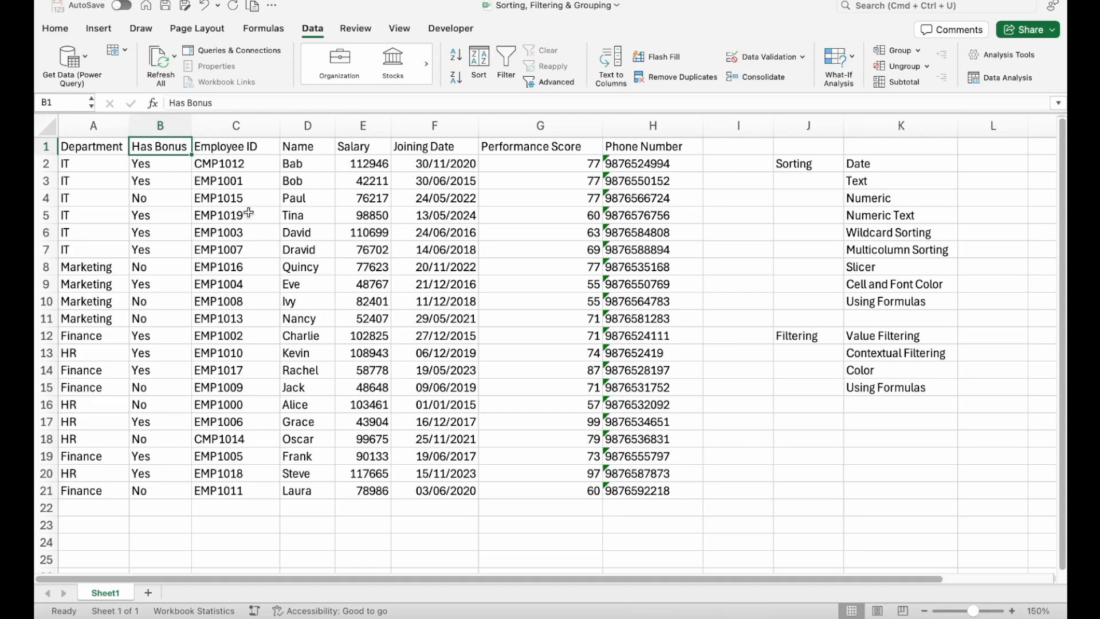
# - Start a custom sort of the employee table with My list has headers enabled and add two more sort levels
pyautogui.click(249, 213)
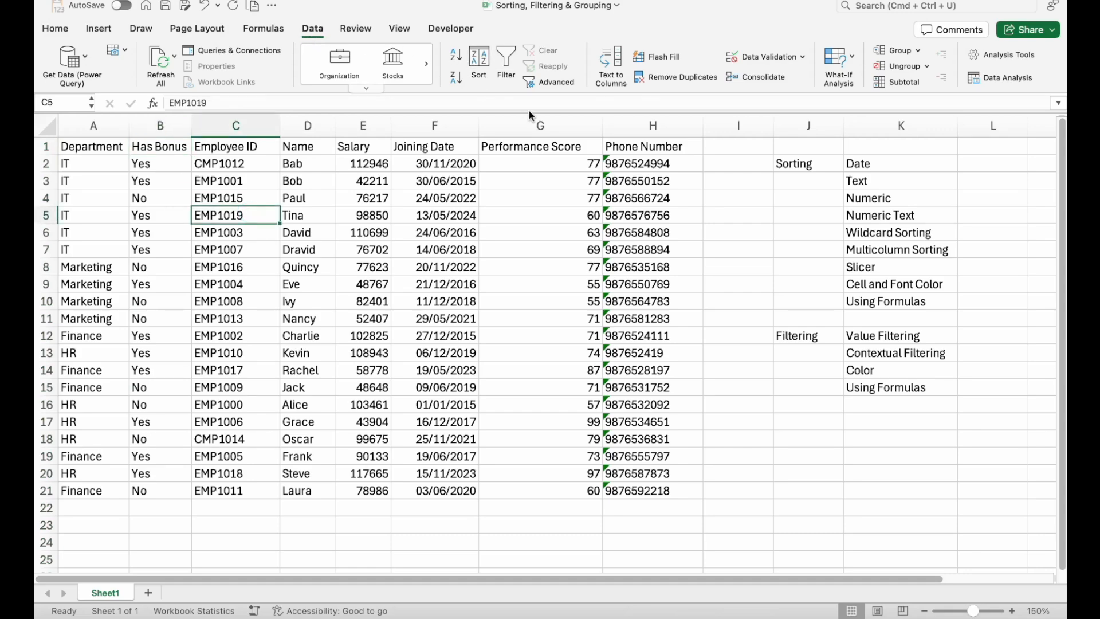
pyautogui.click(482, 58)
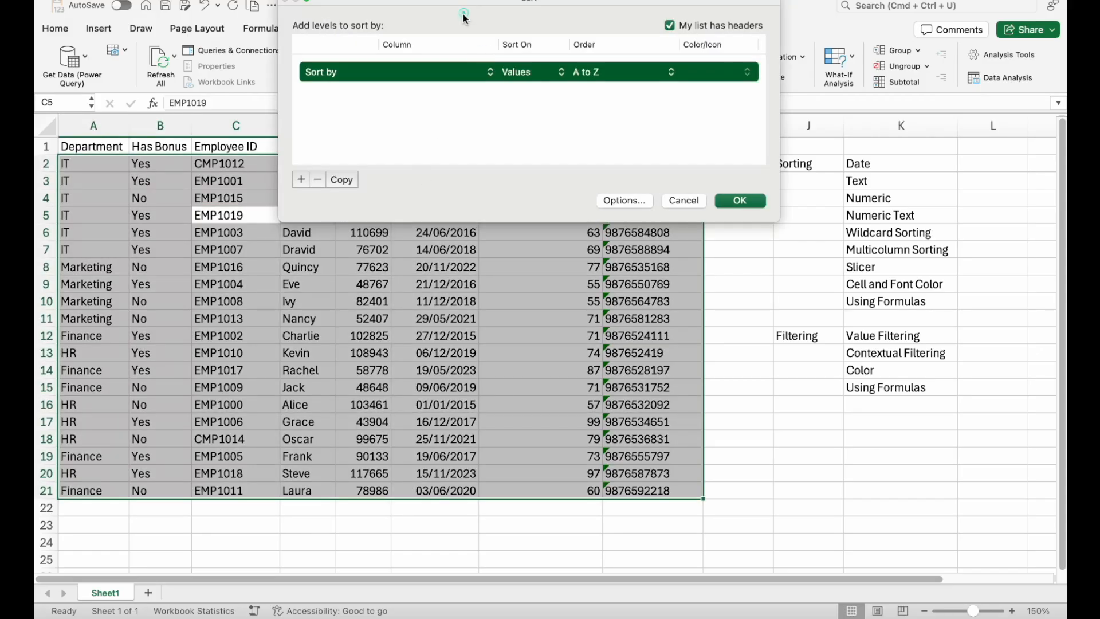
pyautogui.moveTo(450, 8); pyautogui.dragTo(419, 99)
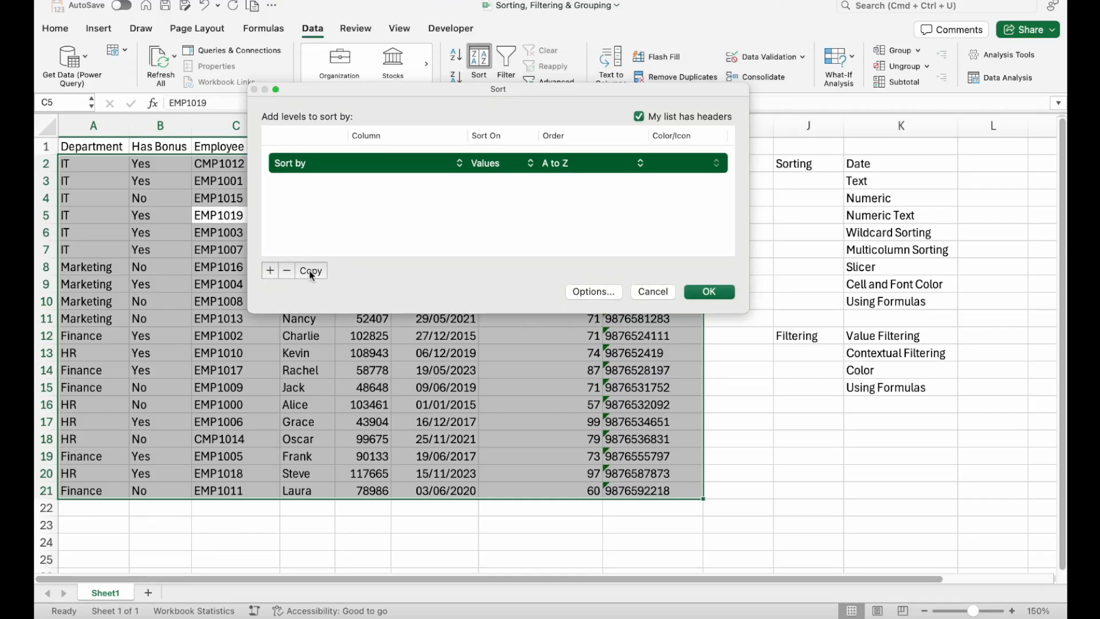
pyautogui.click(639, 117)
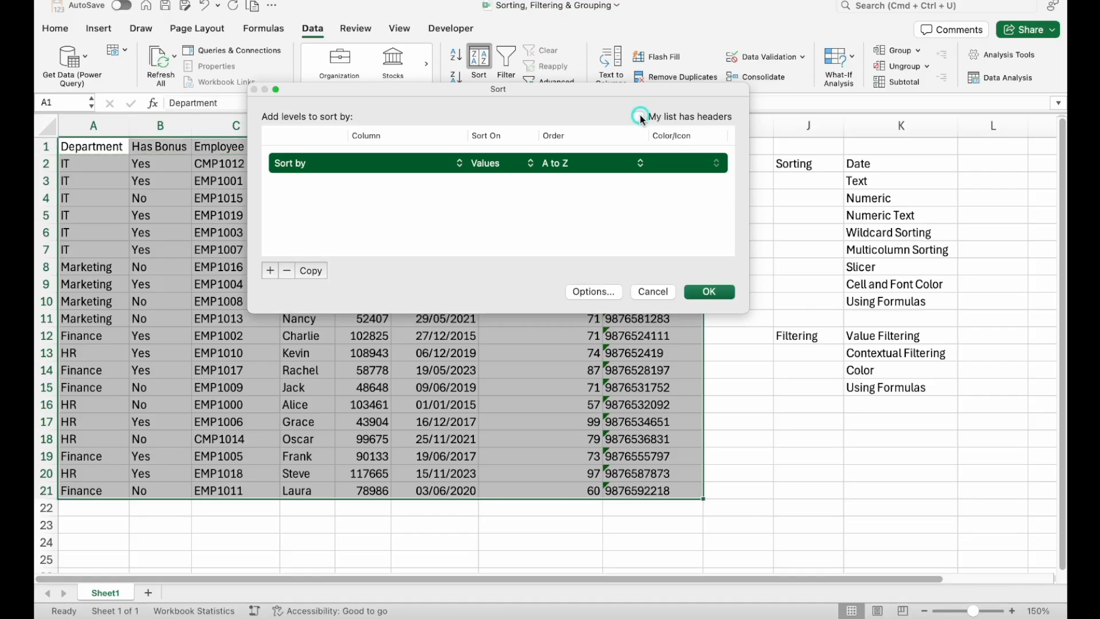
pyautogui.click(639, 117)
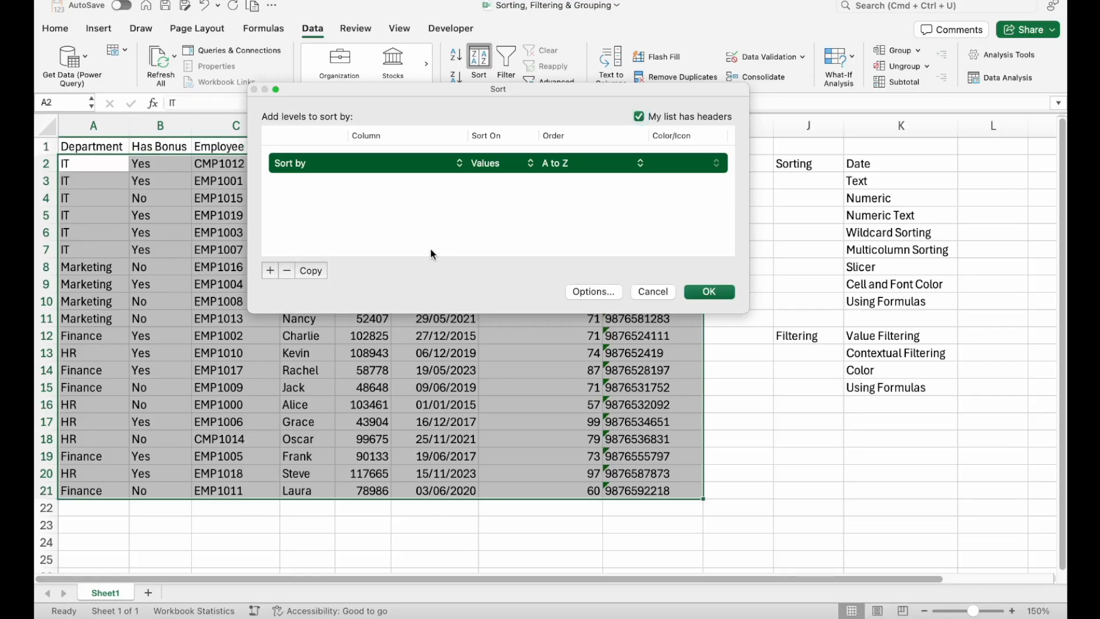
pyautogui.click(270, 270)
pyautogui.click(270, 271)
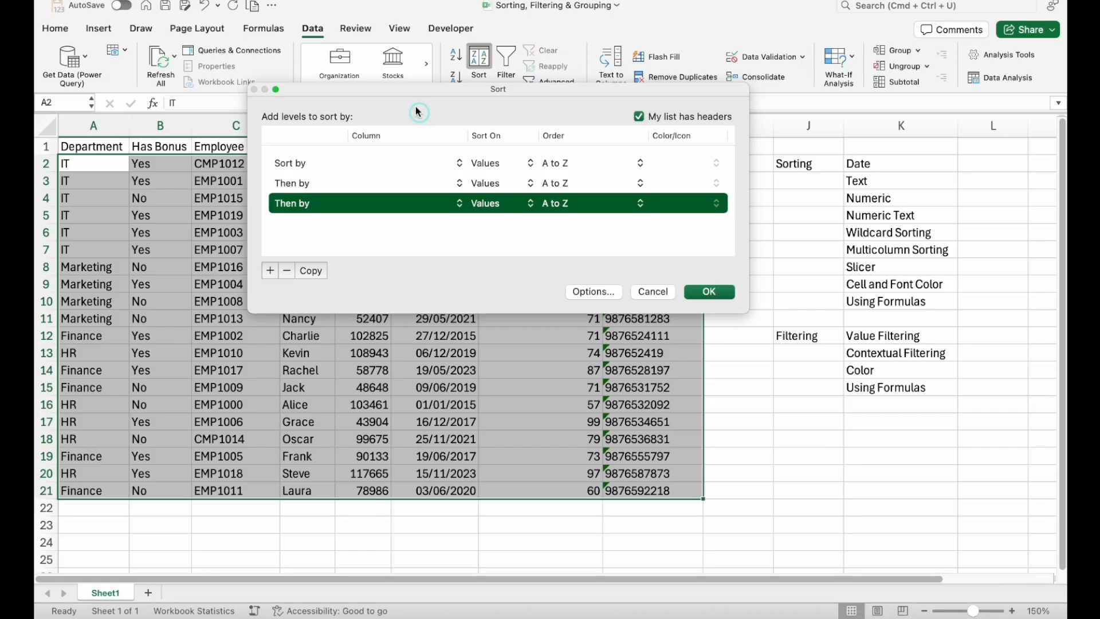
# - Set the sort levels to Department, then Name, then Salary from smallest to largest
pyautogui.click(401, 164)
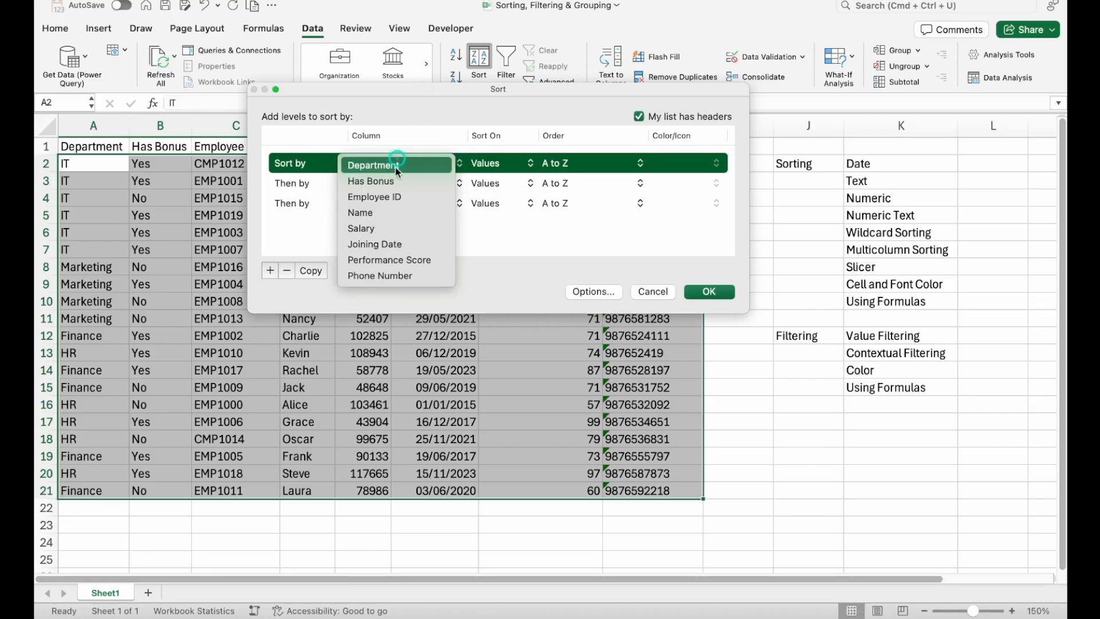
pyautogui.click(400, 166)
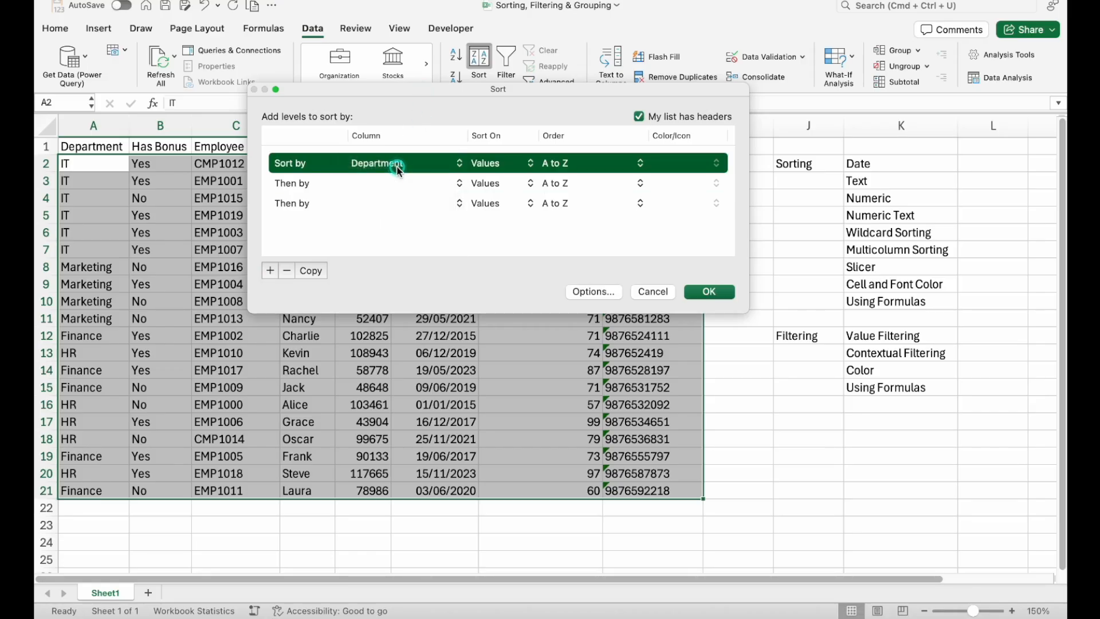
pyautogui.click(386, 183)
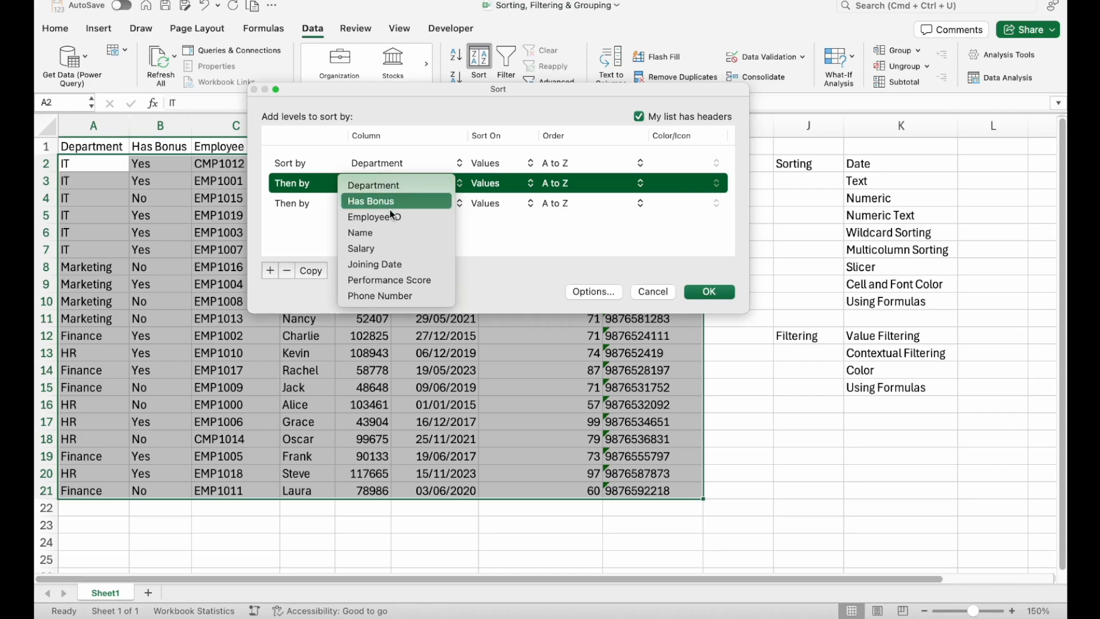
pyautogui.click(387, 239)
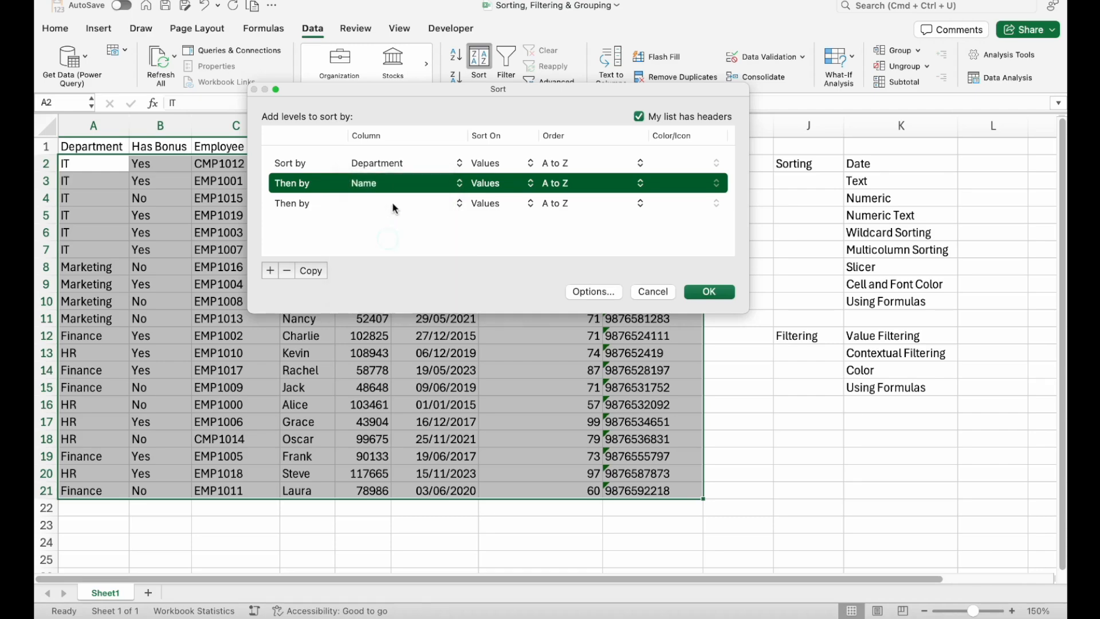
pyautogui.click(392, 202)
pyautogui.click(377, 269)
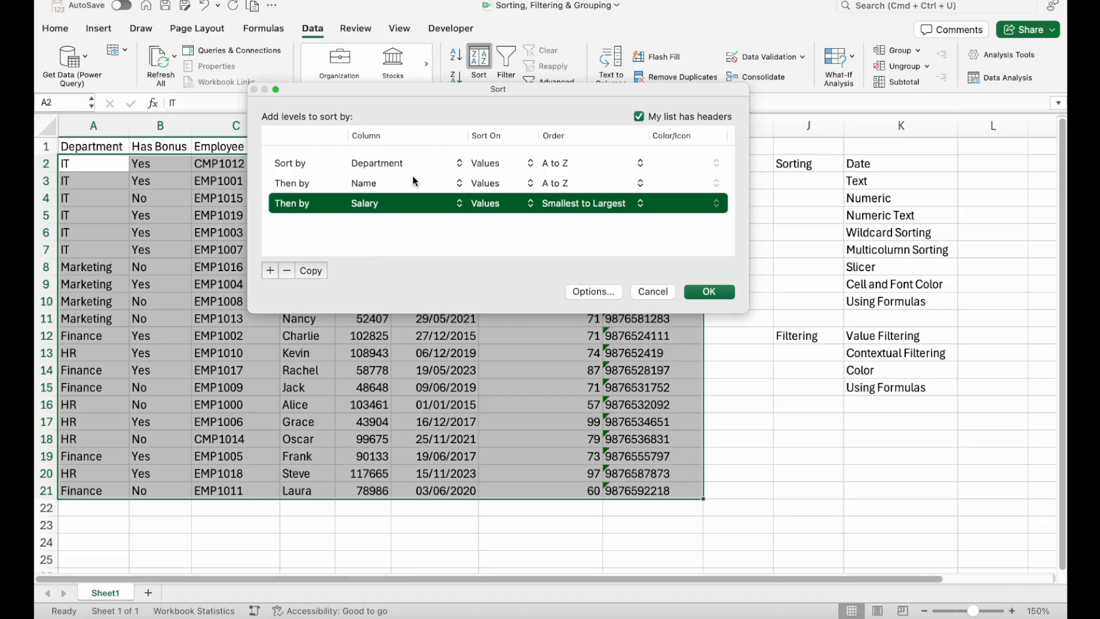
# - Check the Sort On and Order choices of the Department level, keep Values and A to Z, and apply the multicolumn sort
pyautogui.click(508, 165)
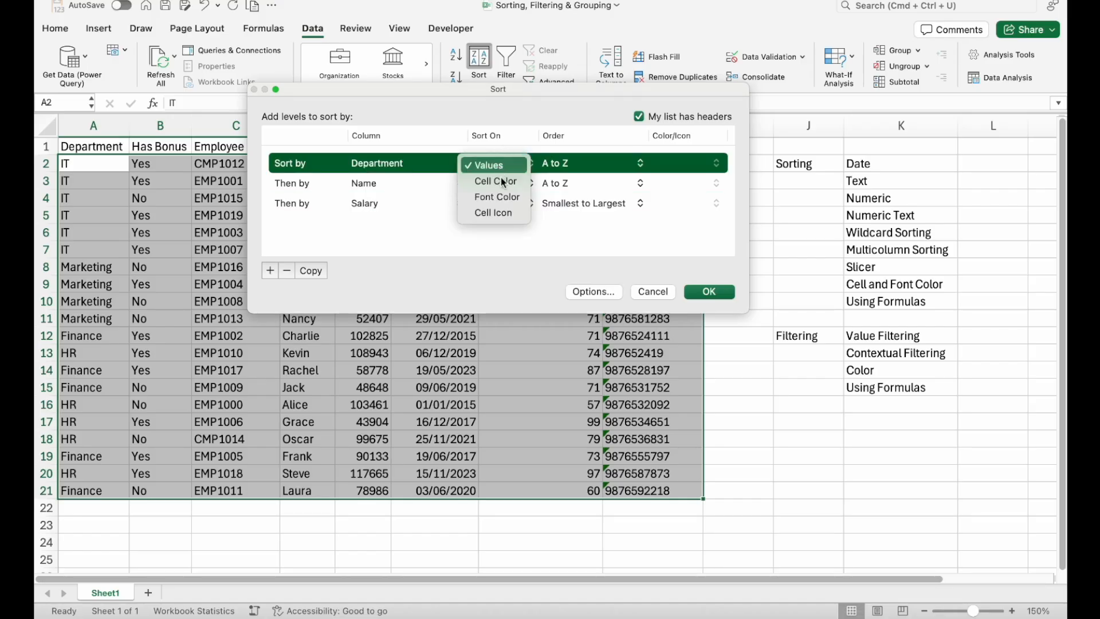
pyautogui.click(506, 242)
pyautogui.click(581, 165)
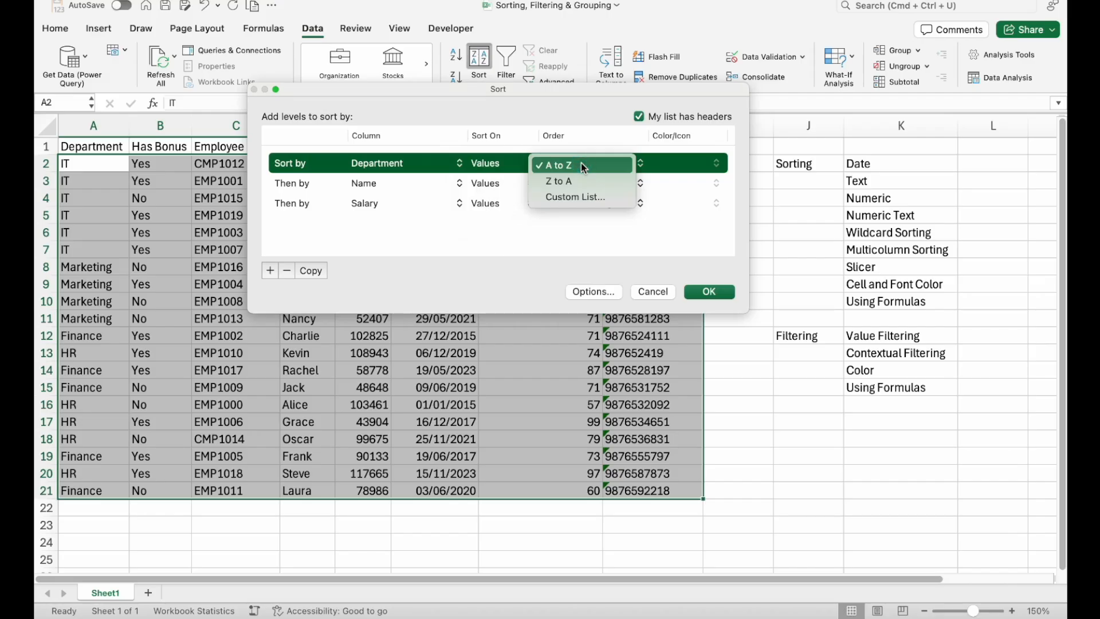
pyautogui.click(553, 231)
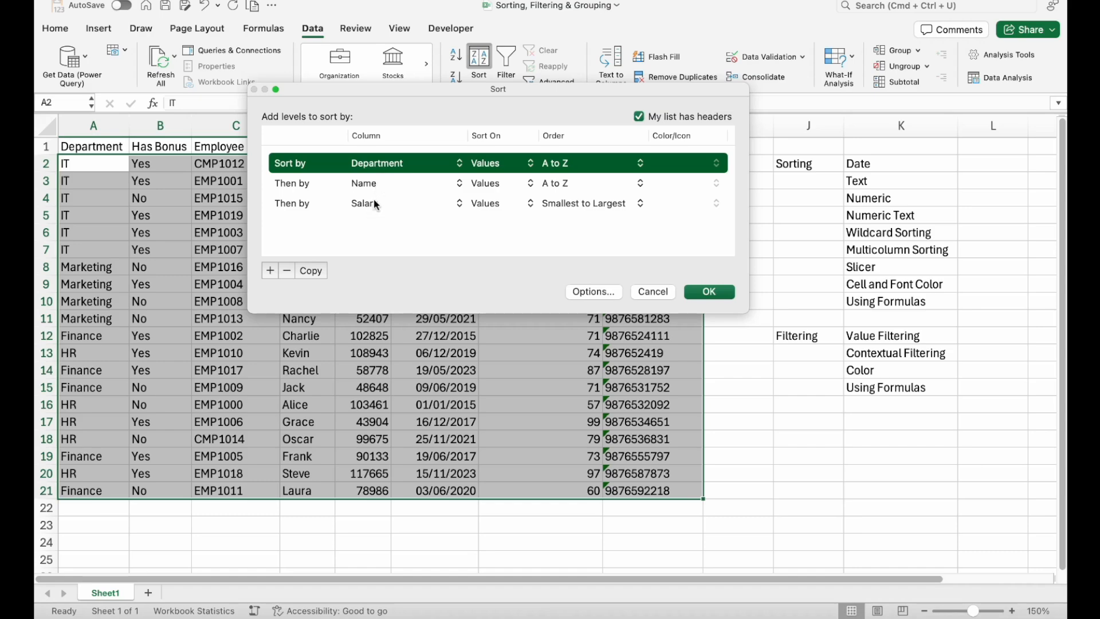
pyautogui.click(710, 291)
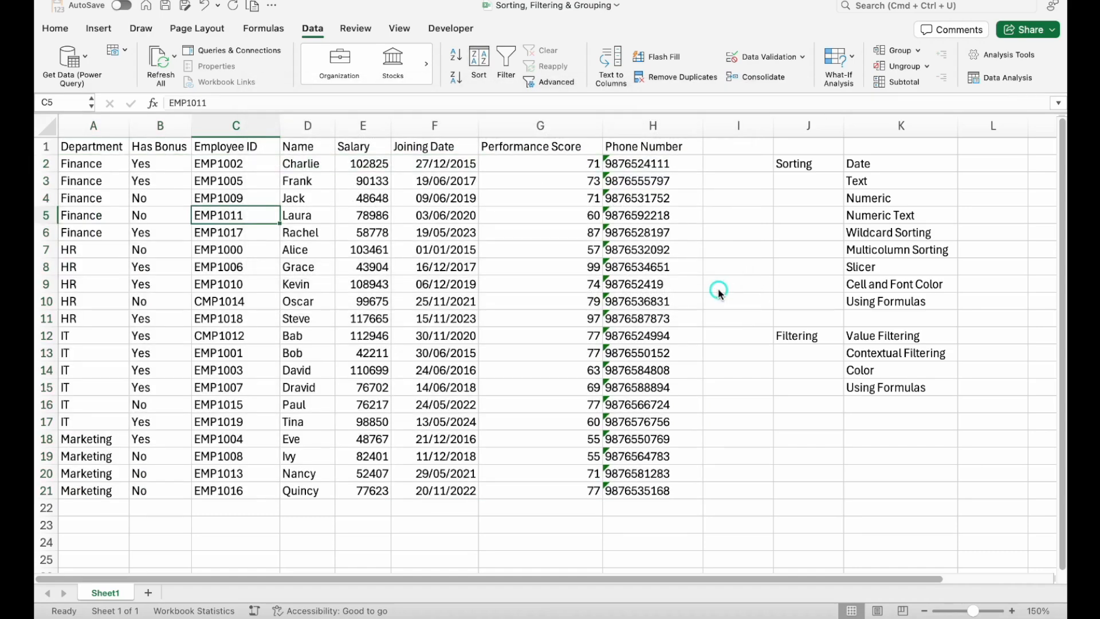
# - Examine how the Finance rows are ordered by Department and Name, and compare their Salary values
pyautogui.click(368, 265)
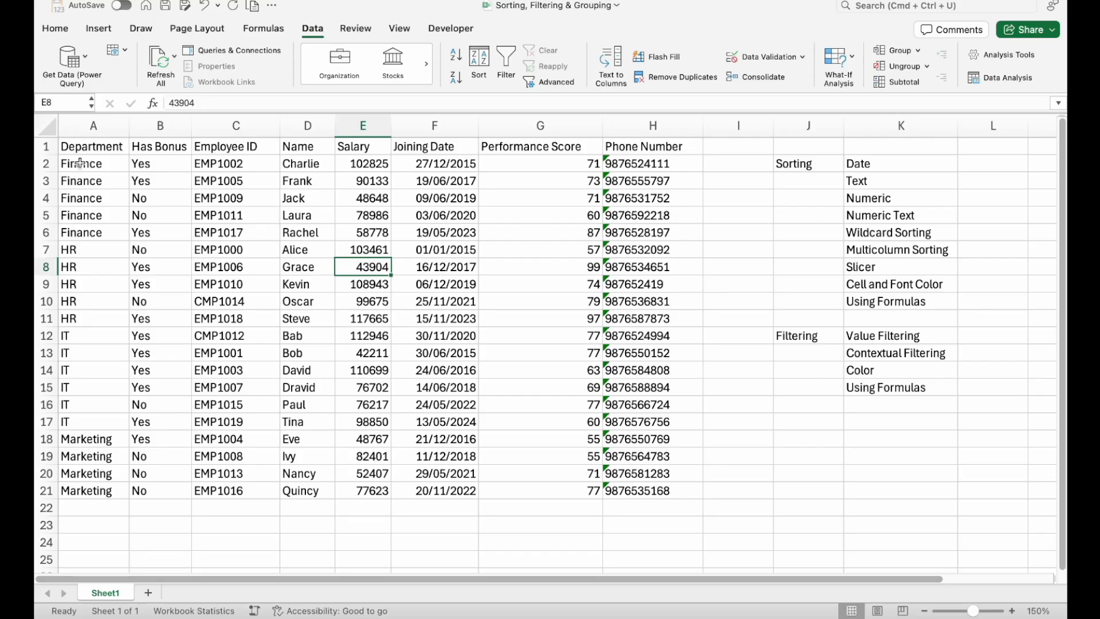
pyautogui.moveTo(81, 163); pyautogui.dragTo(89, 234)
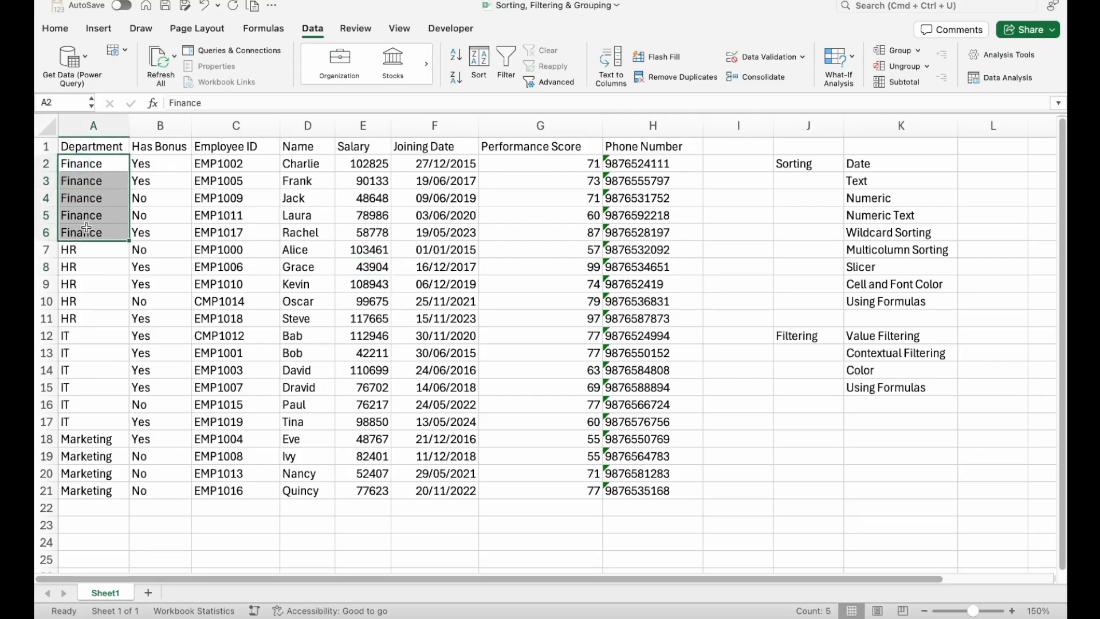
pyautogui.moveTo(309, 164); pyautogui.dragTo(312, 237)
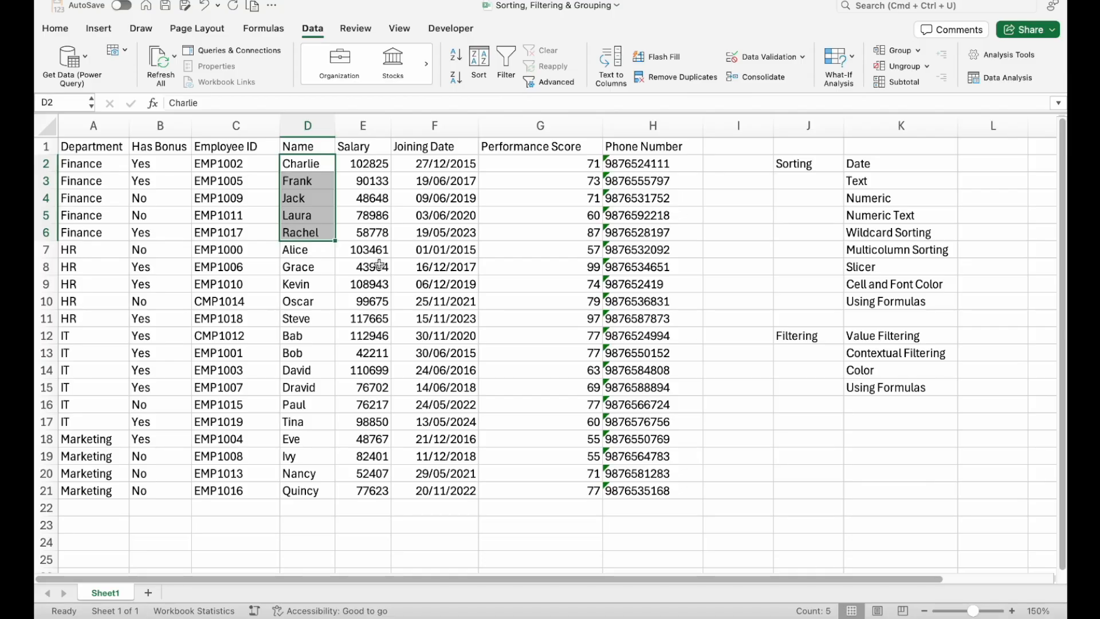
pyautogui.click(366, 164)
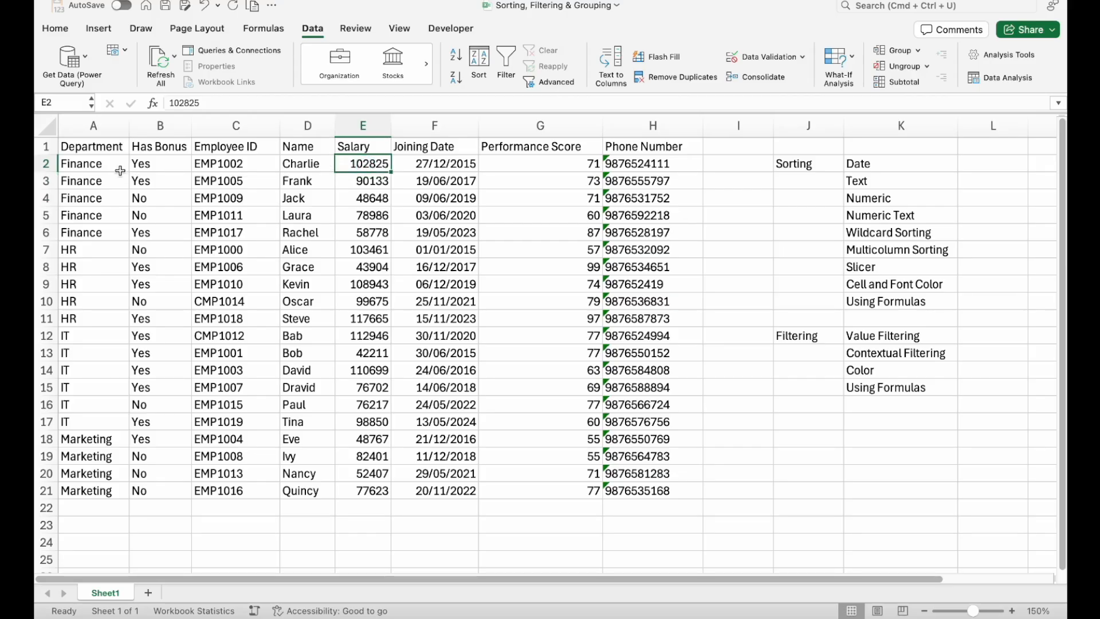
pyautogui.moveTo(115, 165); pyautogui.dragTo(116, 232)
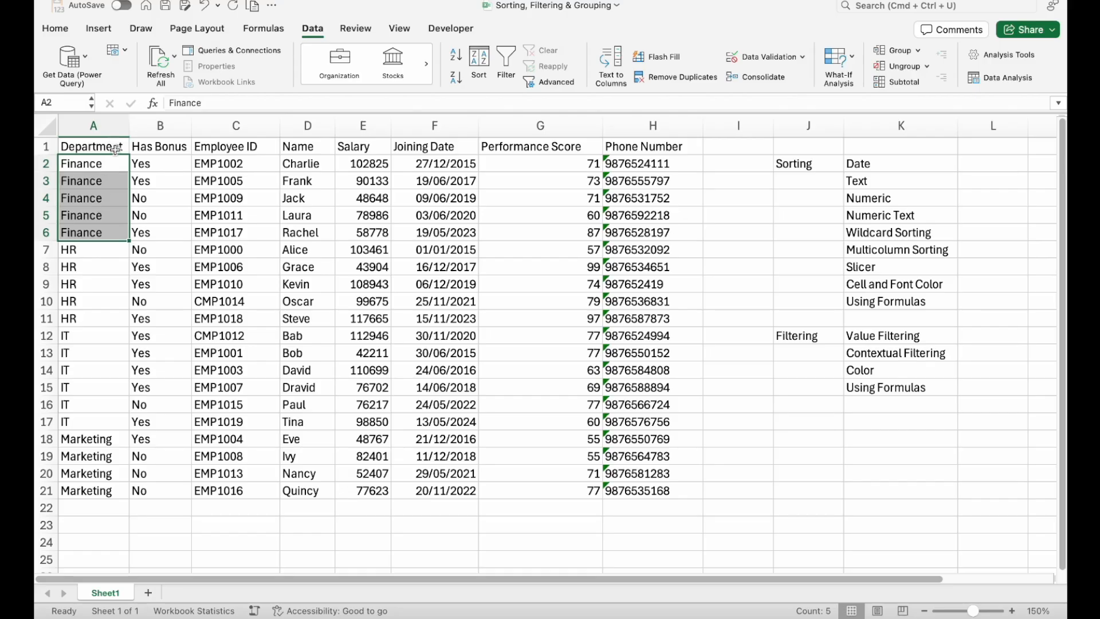
pyautogui.moveTo(317, 165); pyautogui.dragTo(318, 232)
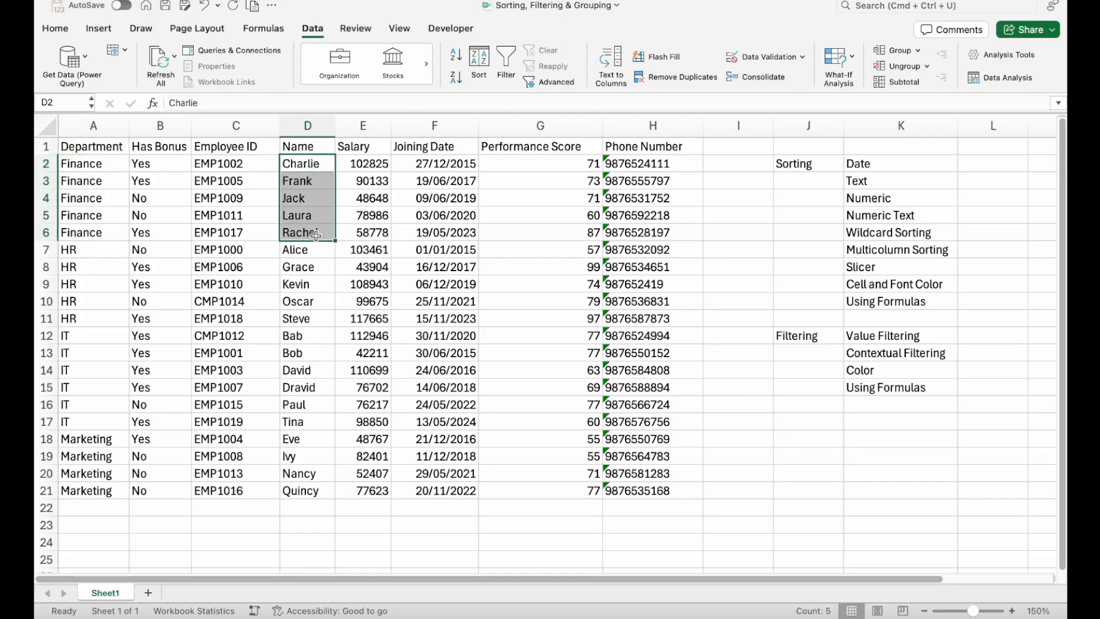
pyautogui.click(318, 163)
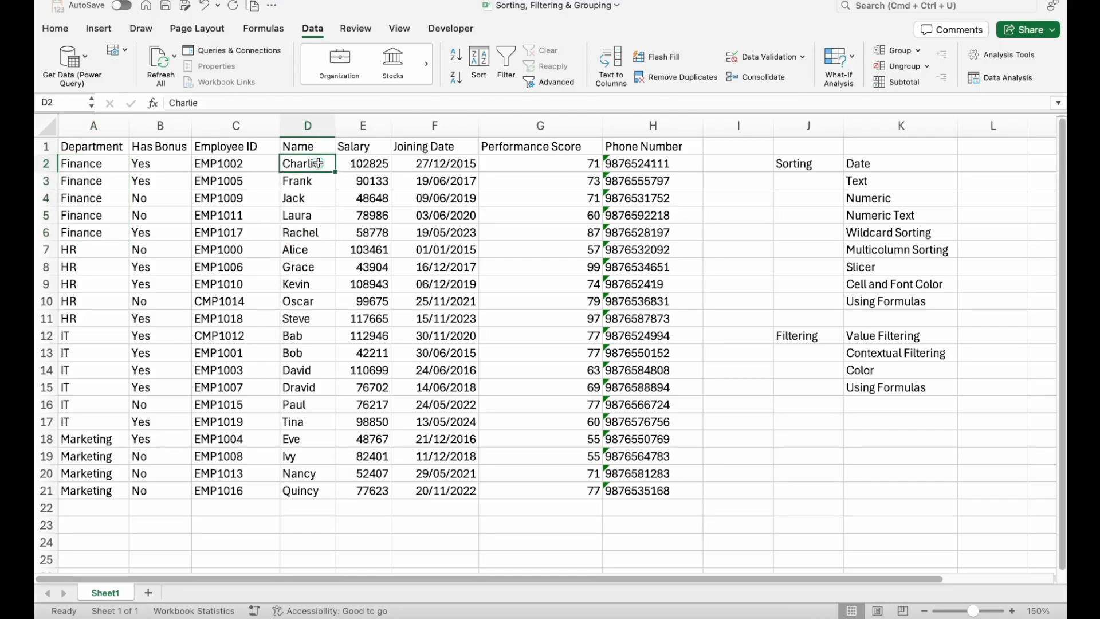
pyautogui.click(373, 165)
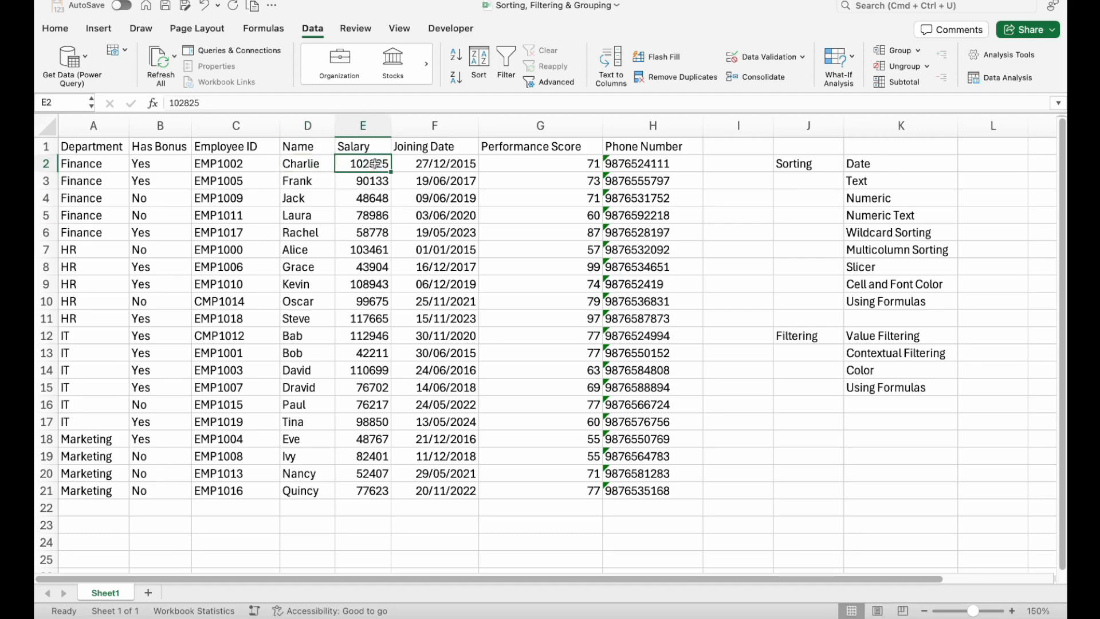
pyautogui.click(368, 126)
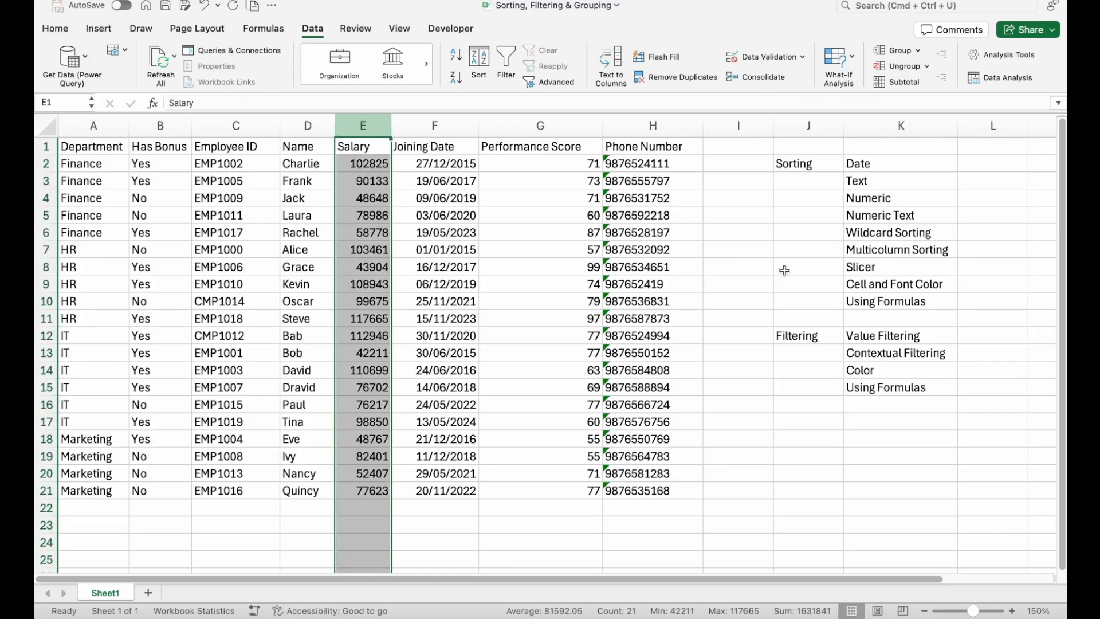
# - For the Slicer technique in the list, convert the employee data range with its headers into a table
pyautogui.click(911, 251)
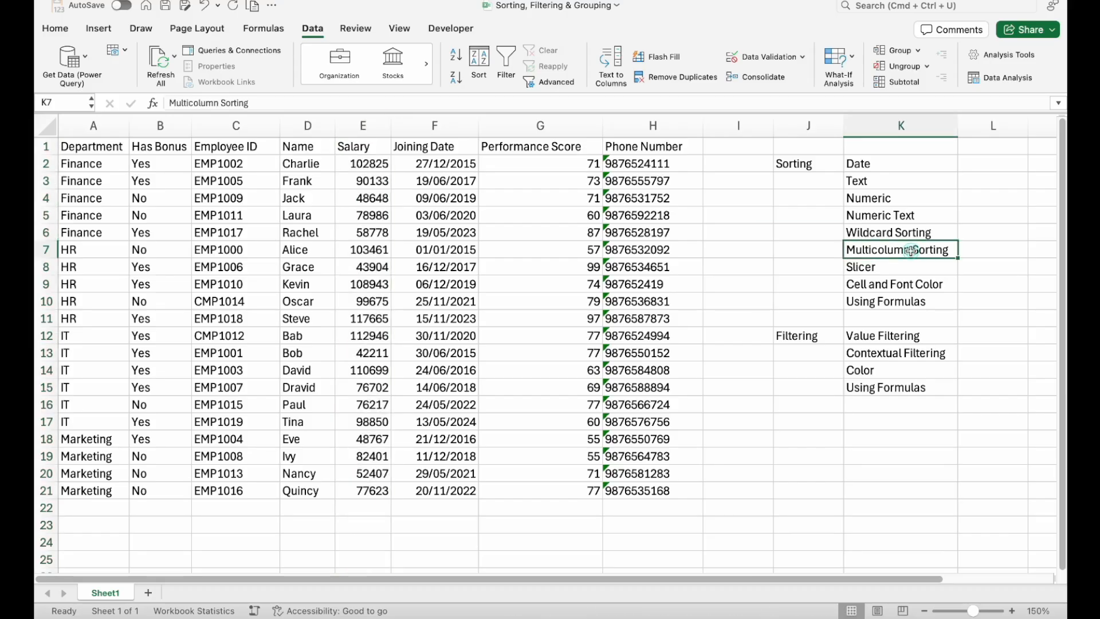
pyautogui.click(886, 267)
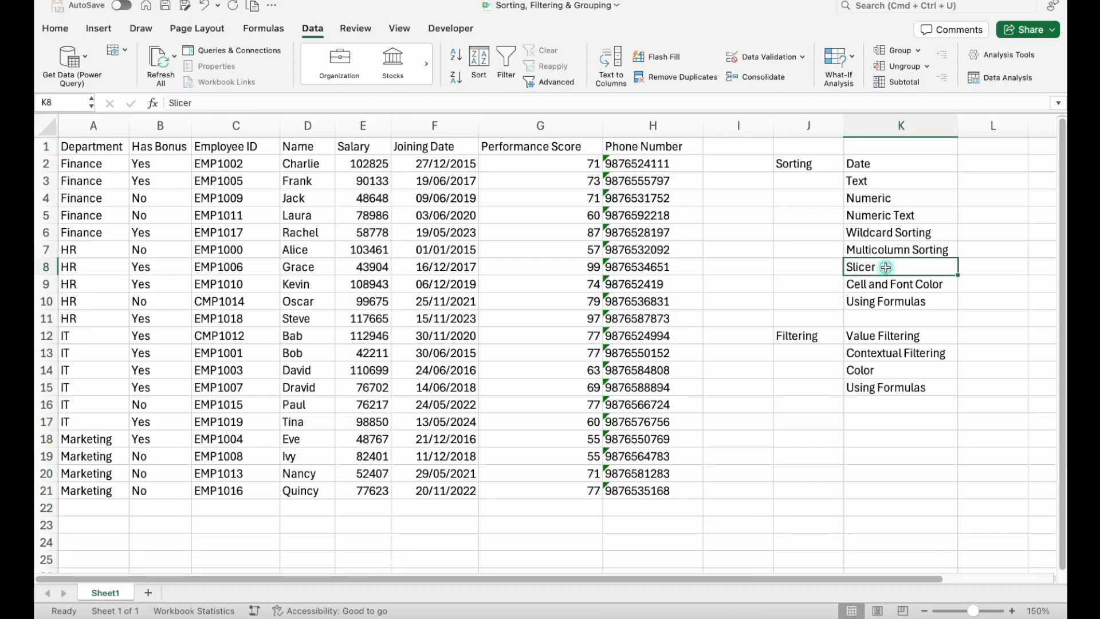
pyautogui.click(383, 226)
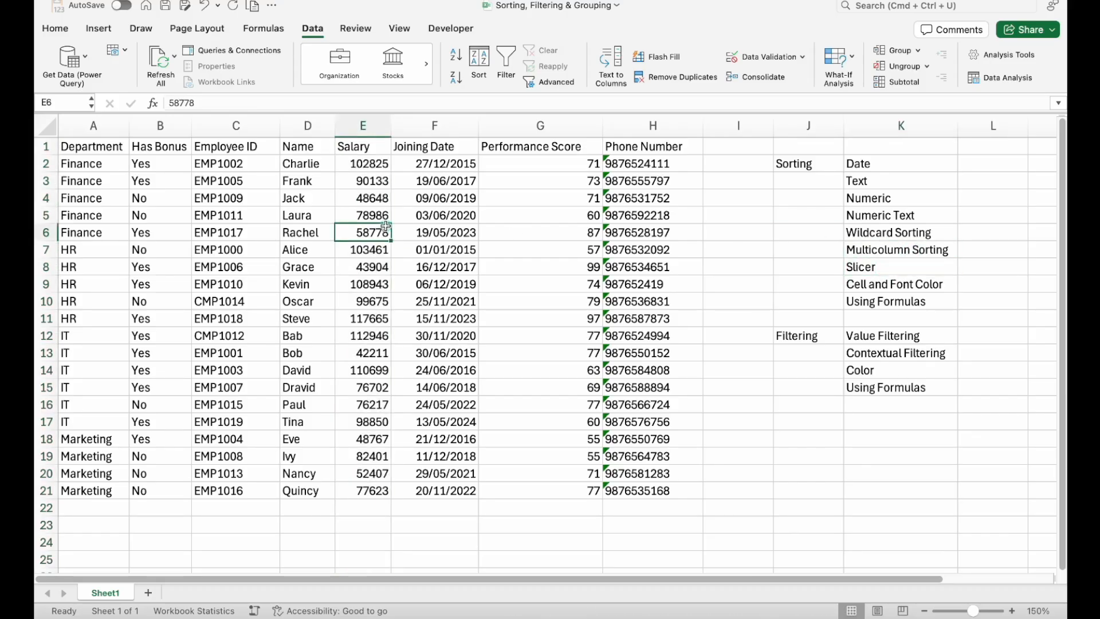
pyautogui.click(99, 29)
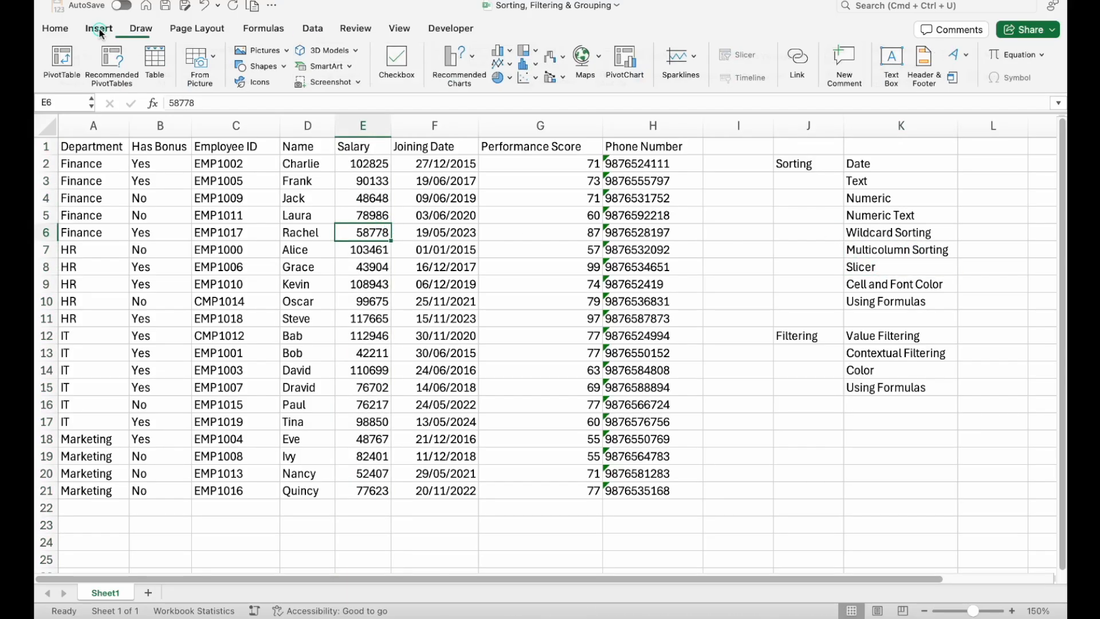
pyautogui.click(158, 67)
pyautogui.click(599, 223)
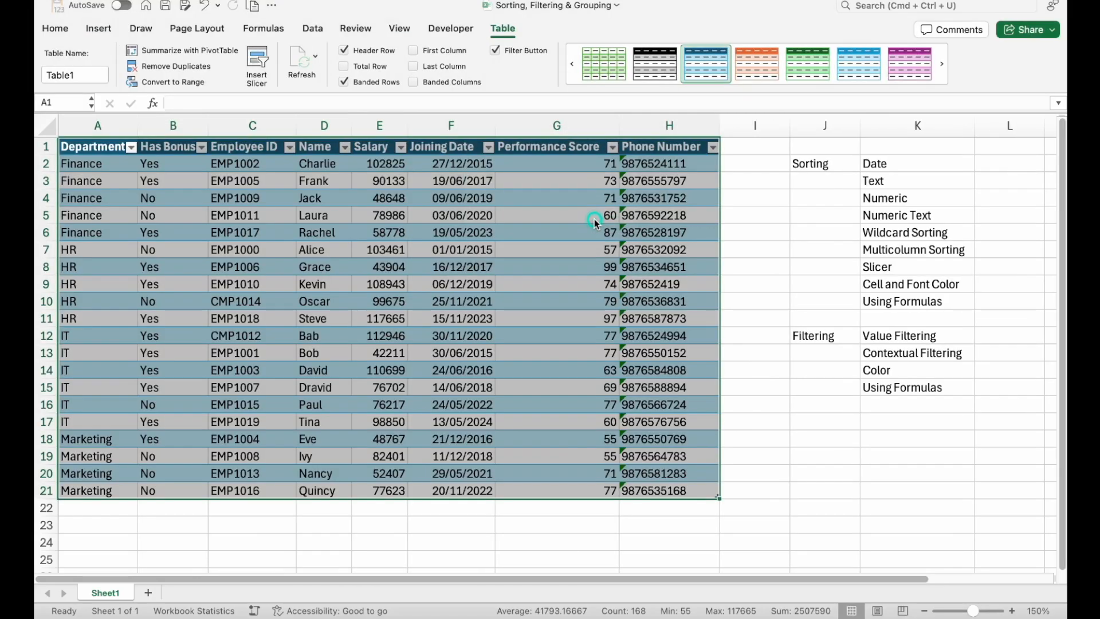
pyautogui.click(597, 194)
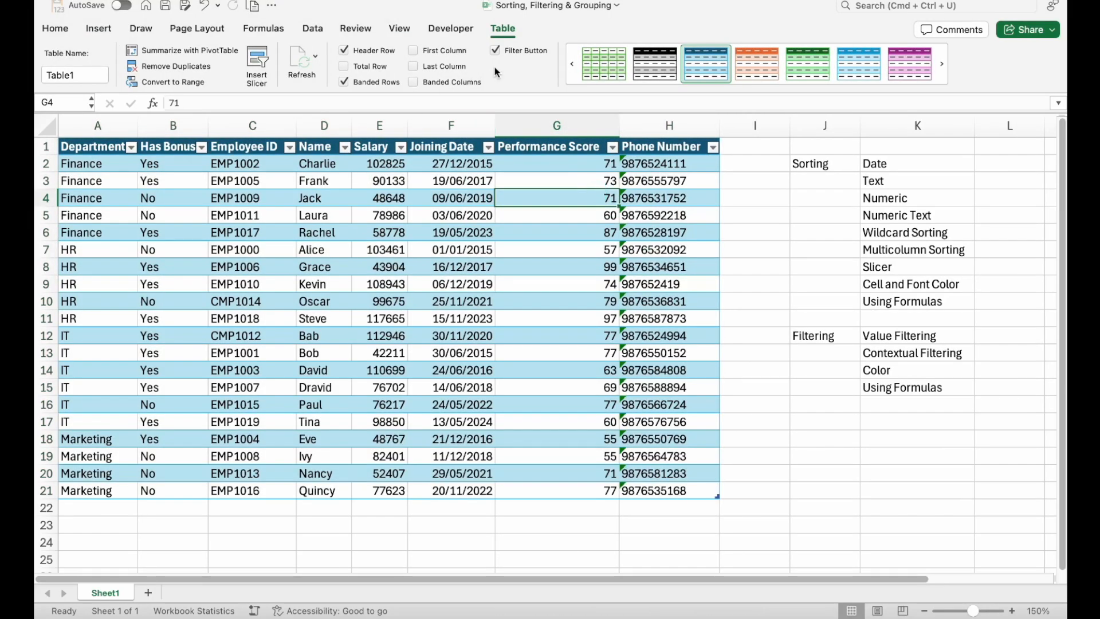
# - Insert a Department slicer, move it beside the Phone Number column, and resize it to about 1.77" high and 2.18" wide
pyautogui.click(257, 60)
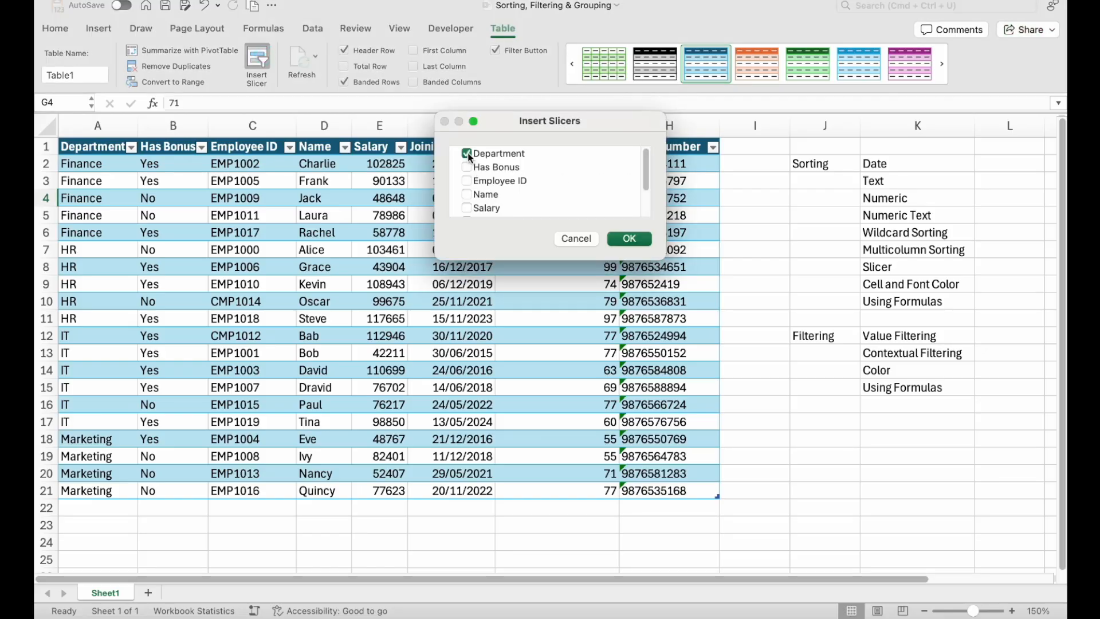
pyautogui.click(639, 239)
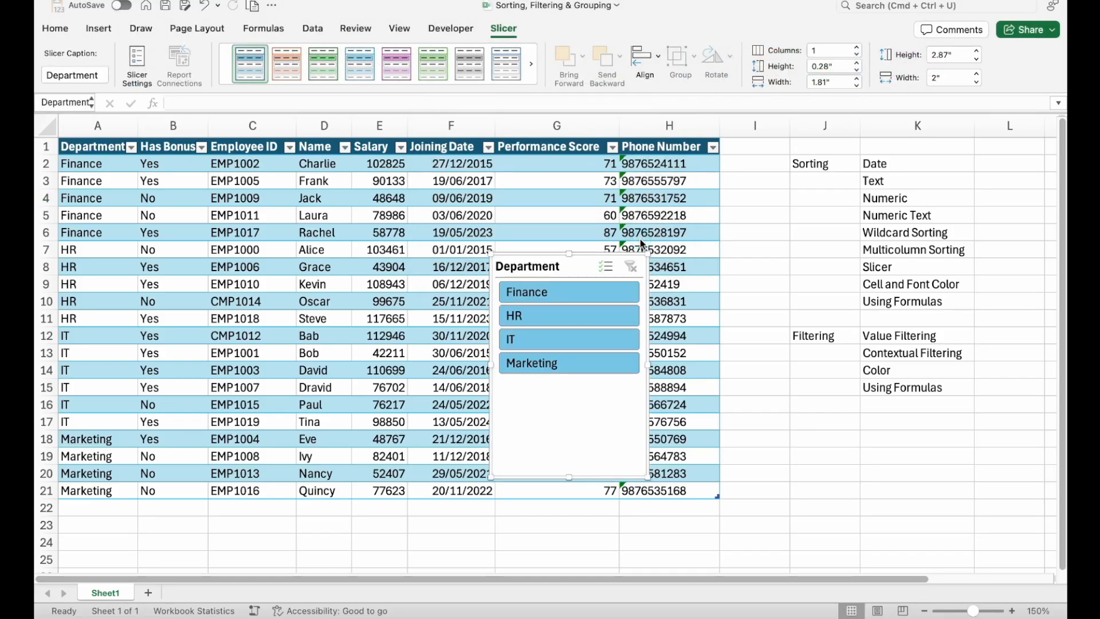
pyautogui.moveTo(541, 252); pyautogui.dragTo(777, 137)
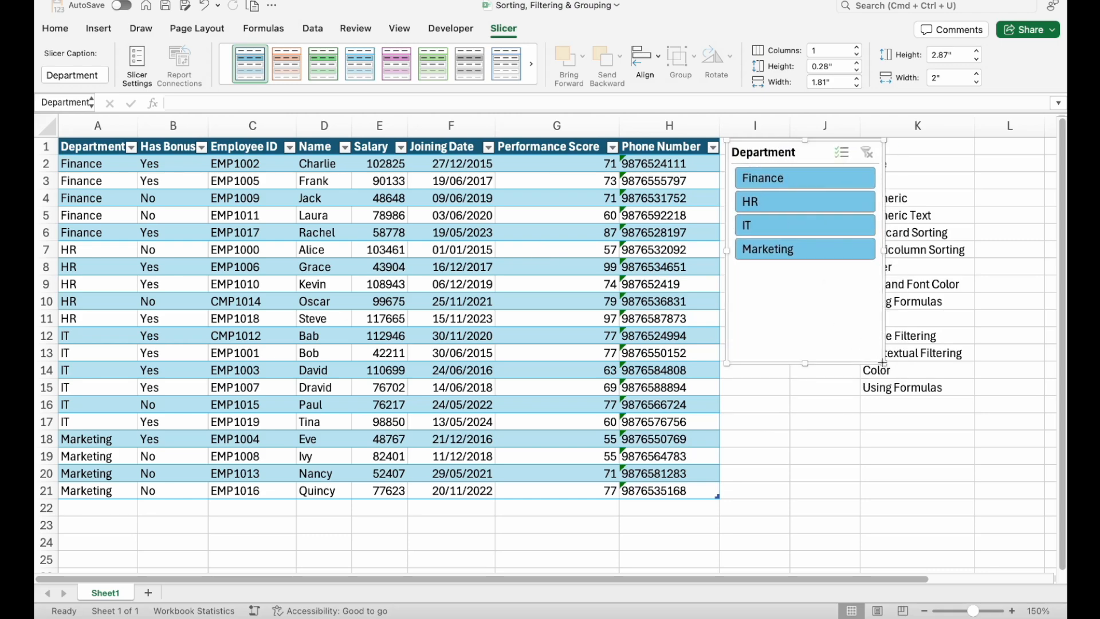
pyautogui.moveTo(882, 362); pyautogui.dragTo(898, 282)
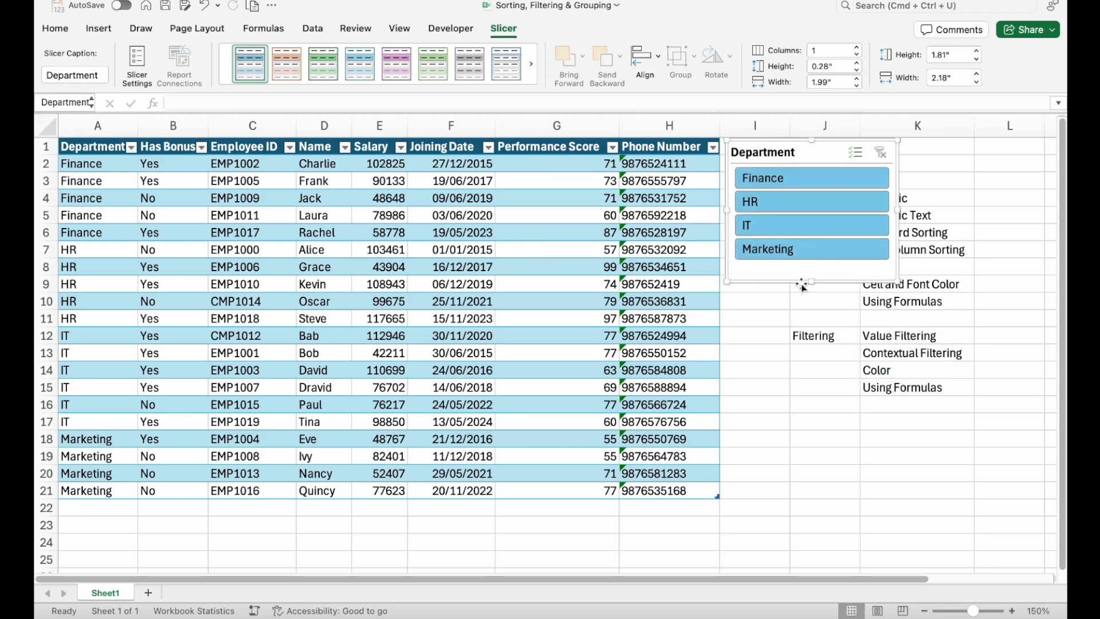
pyautogui.moveTo(811, 283); pyautogui.dragTo(811, 281)
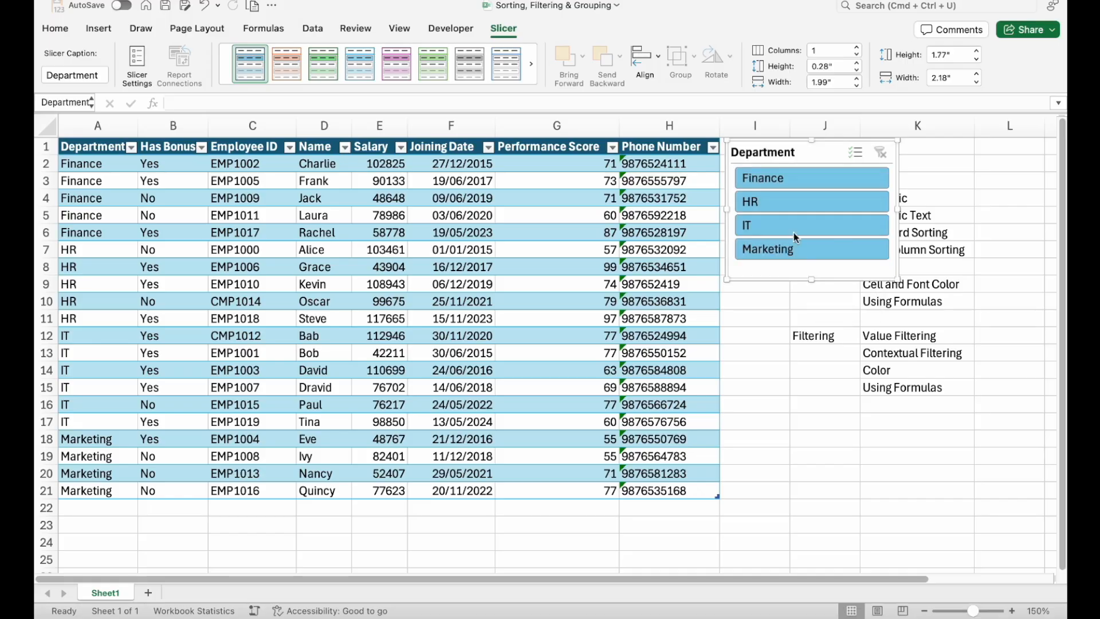
# - Filter the table with the slicer by Finance, HR, IT and Marketing in turn, and clear the slicer filter
pyautogui.click(785, 184)
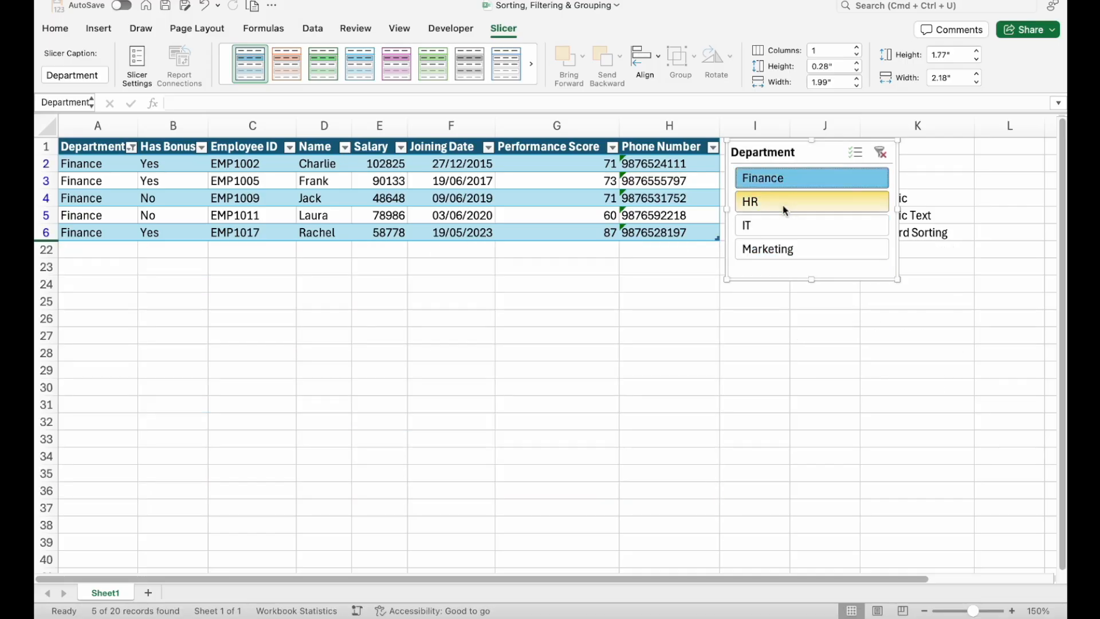
pyautogui.click(782, 204)
pyautogui.click(786, 227)
pyautogui.click(784, 247)
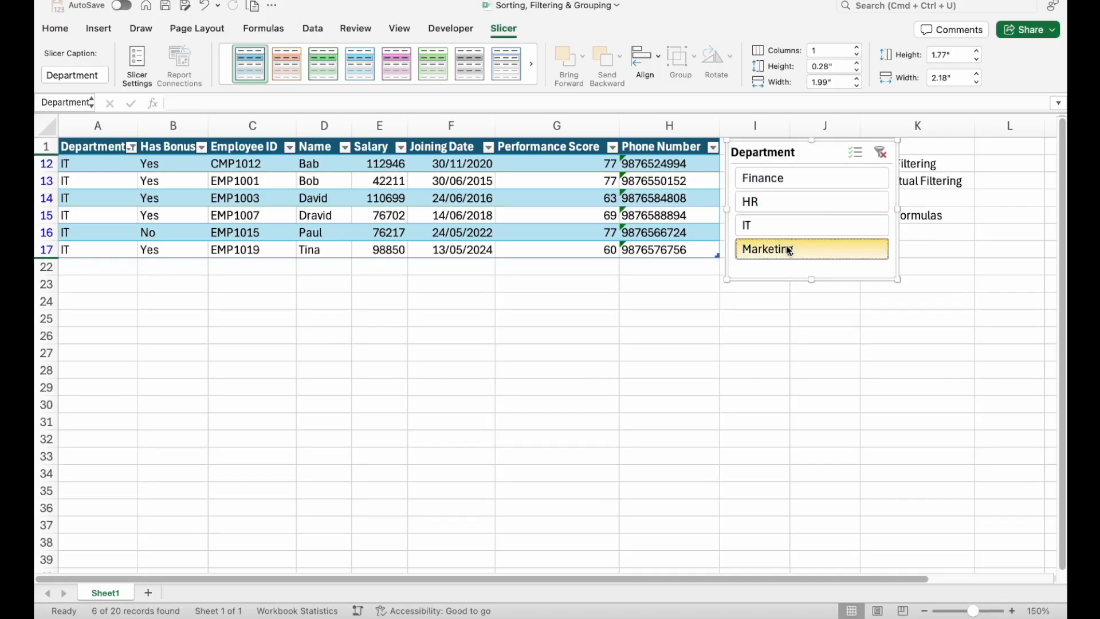
pyautogui.click(880, 152)
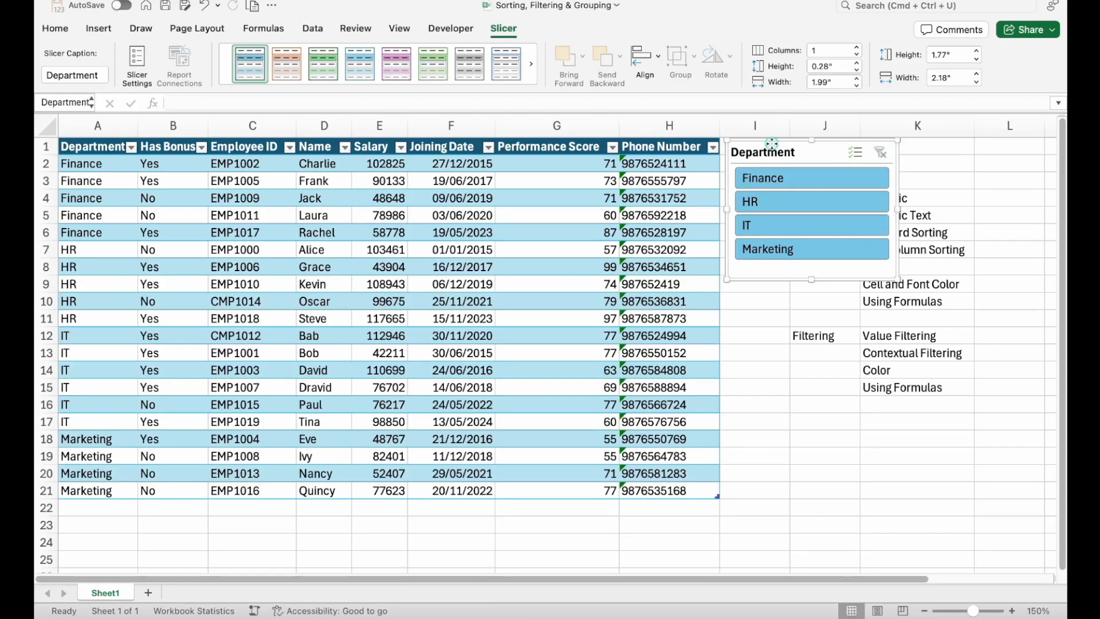
# - Delete the Department slicer and convert the employee table back to a normal range
pyautogui.press('Delete')
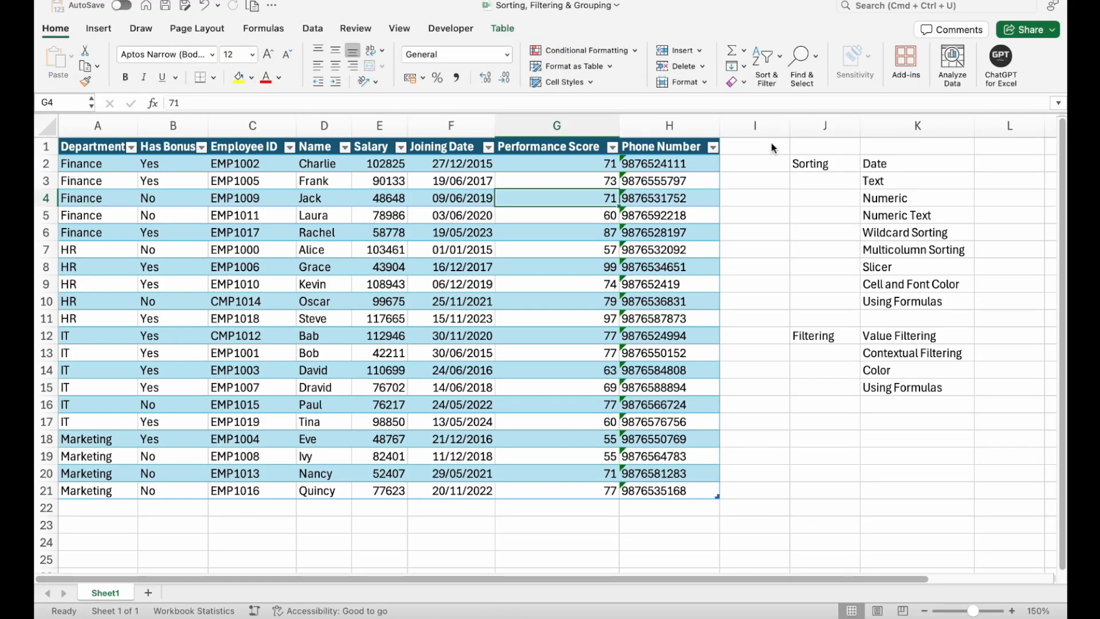
pyautogui.click(265, 213)
pyautogui.click(505, 28)
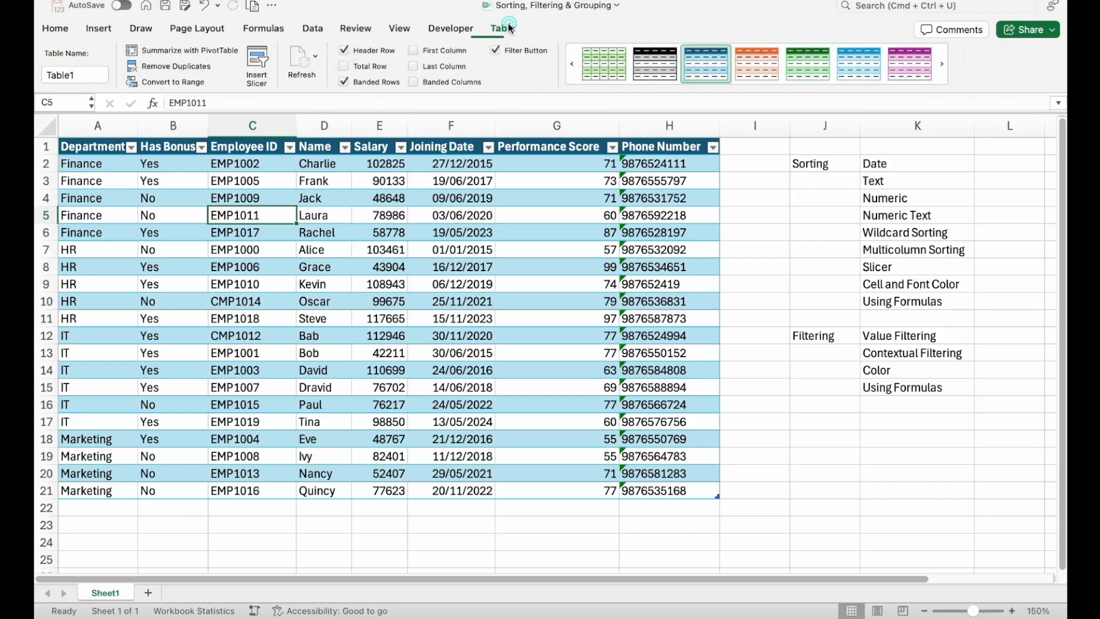
pyautogui.click(171, 82)
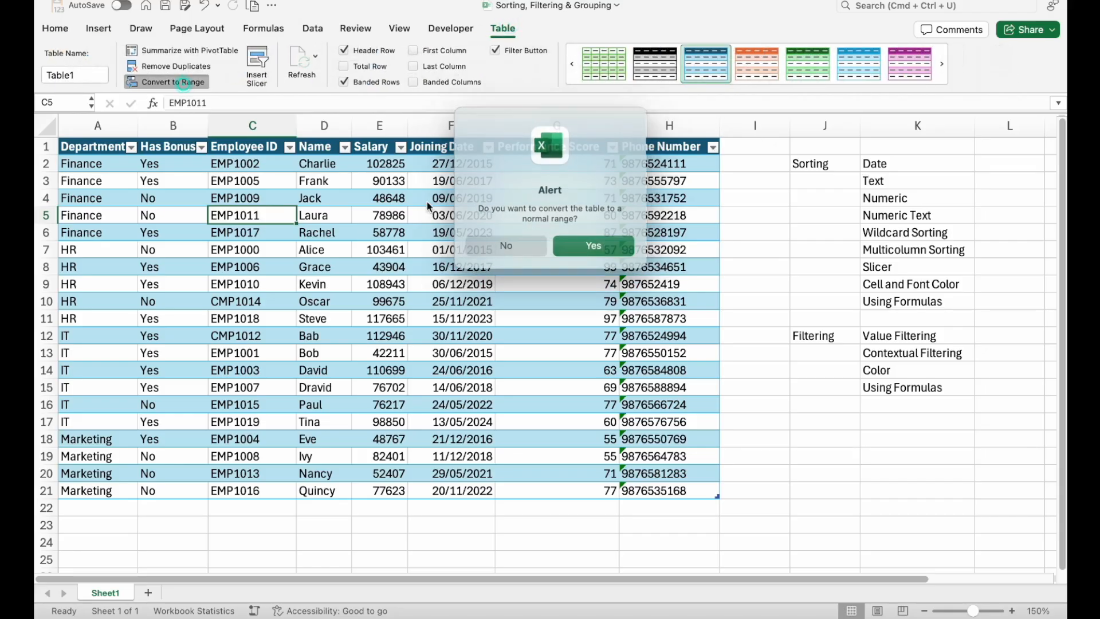
pyautogui.click(570, 244)
pyautogui.click(451, 266)
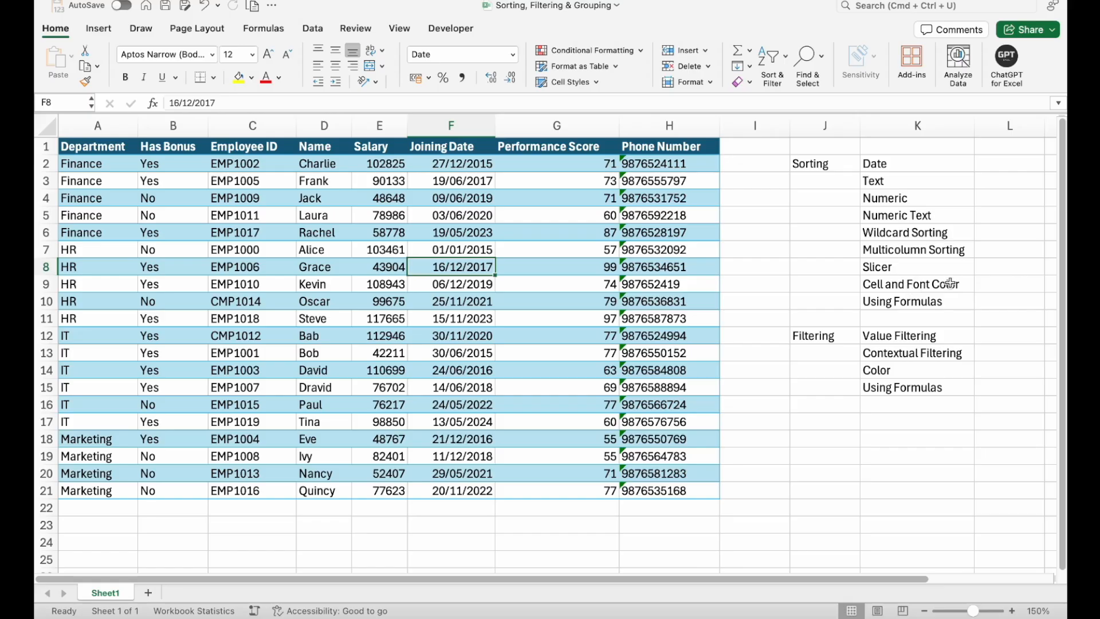
# - For the Cell and Font Color technique in the list, add filters to the header row of the employee data
pyautogui.click(909, 282)
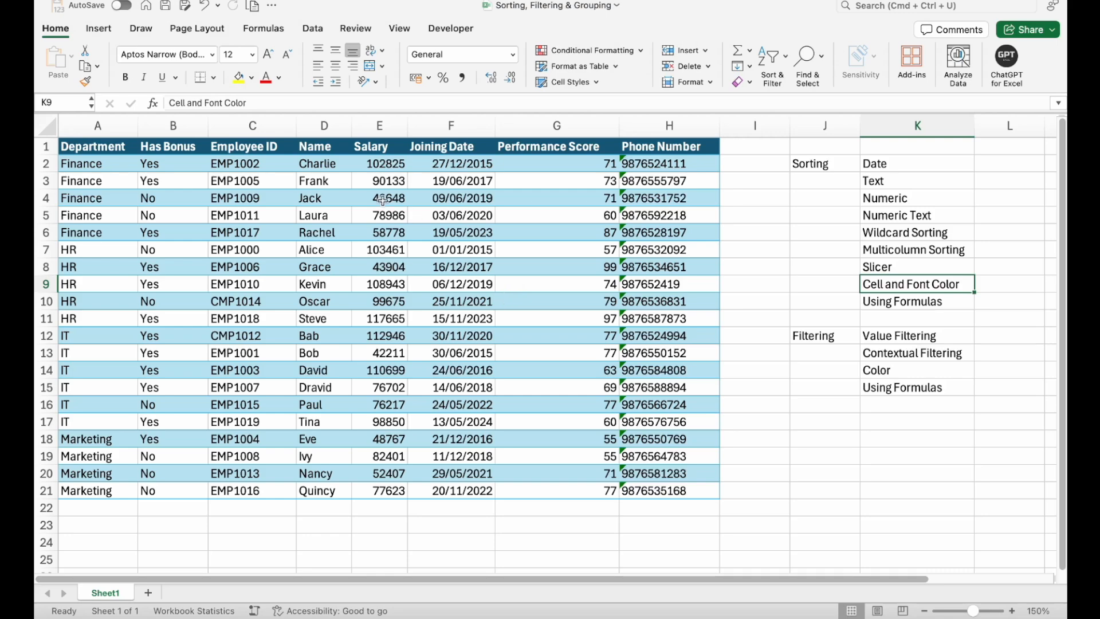
pyautogui.click(375, 148)
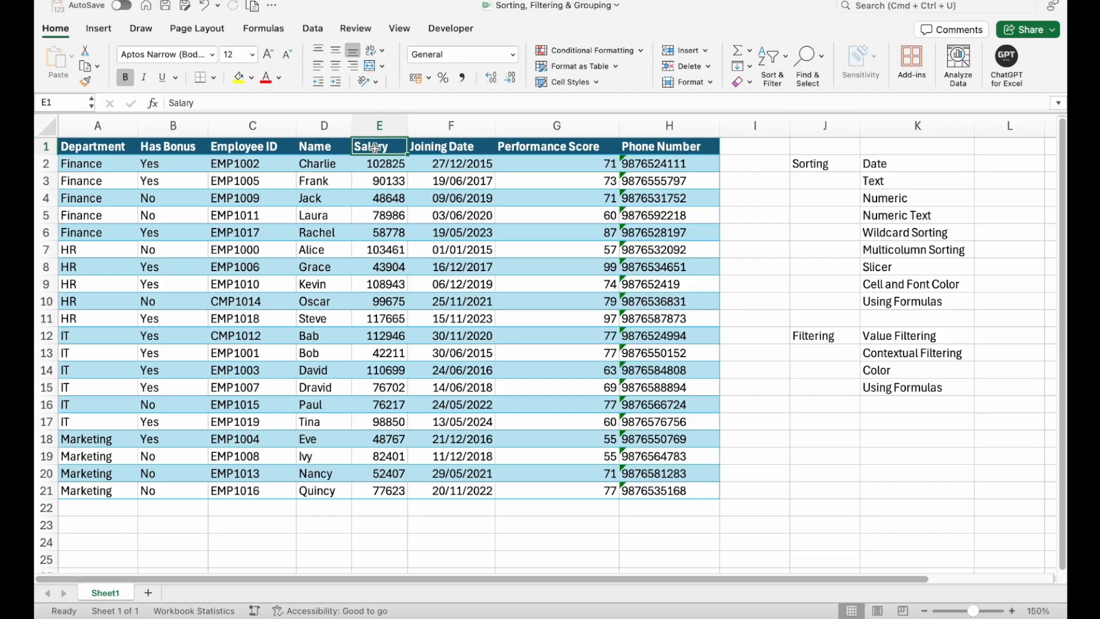
pyautogui.moveTo(115, 148); pyautogui.dragTo(488, 363)
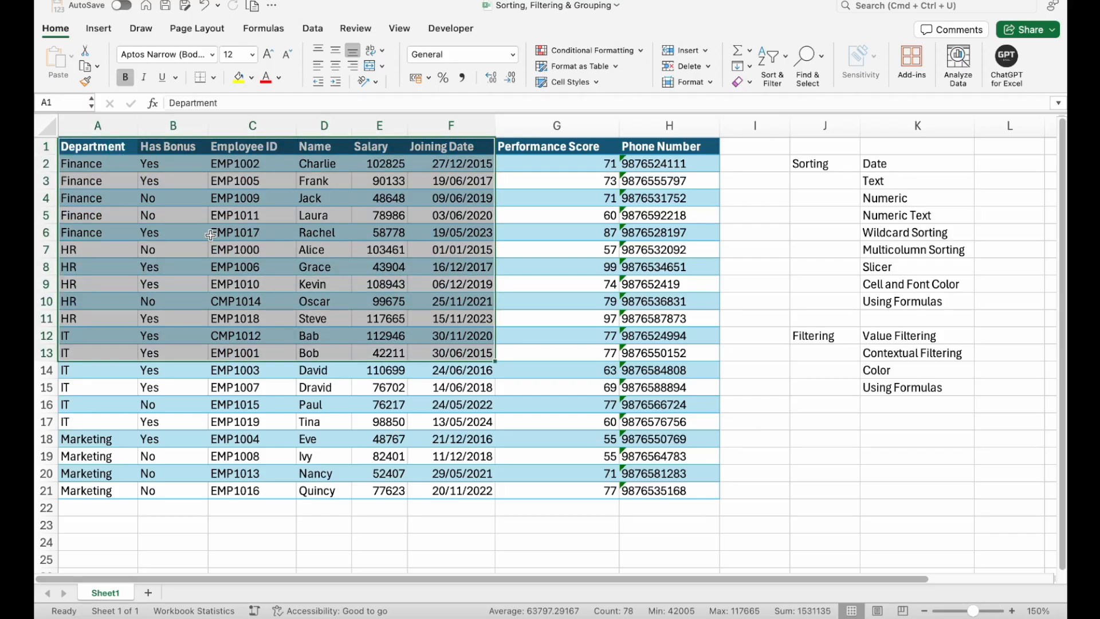
pyautogui.click(187, 230)
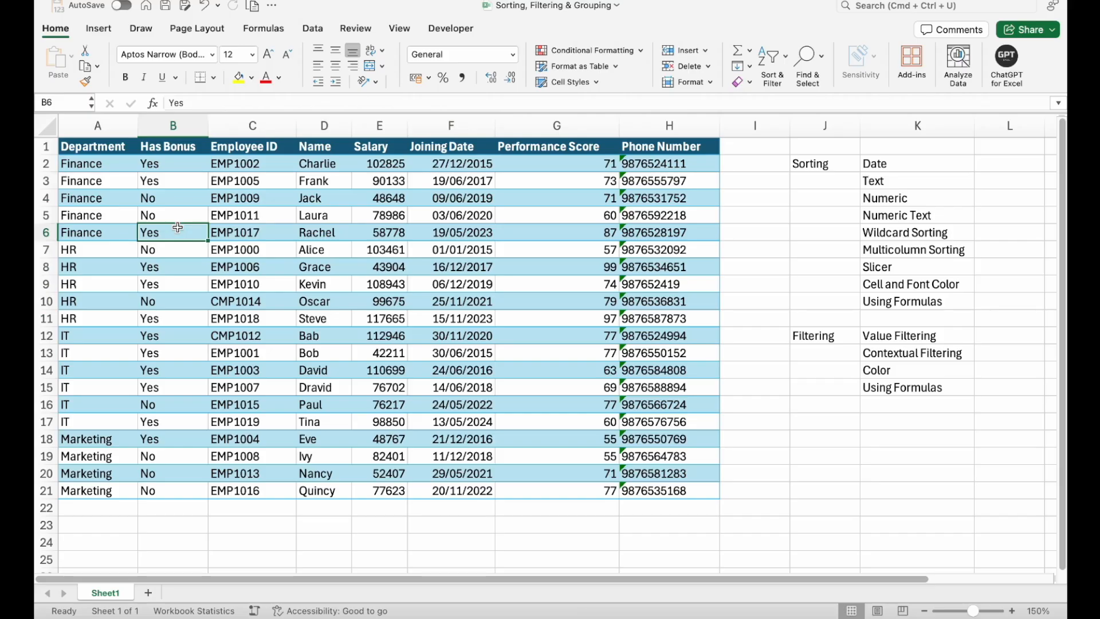
pyautogui.click(116, 146)
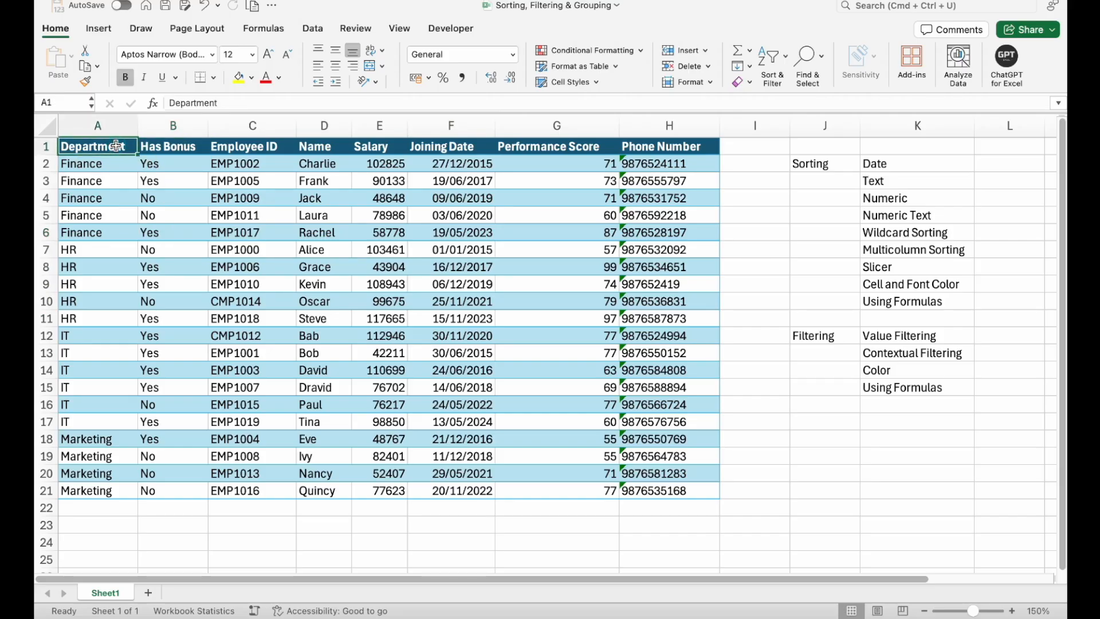
pyautogui.hotkey('ctrl', 'shift', 'l')
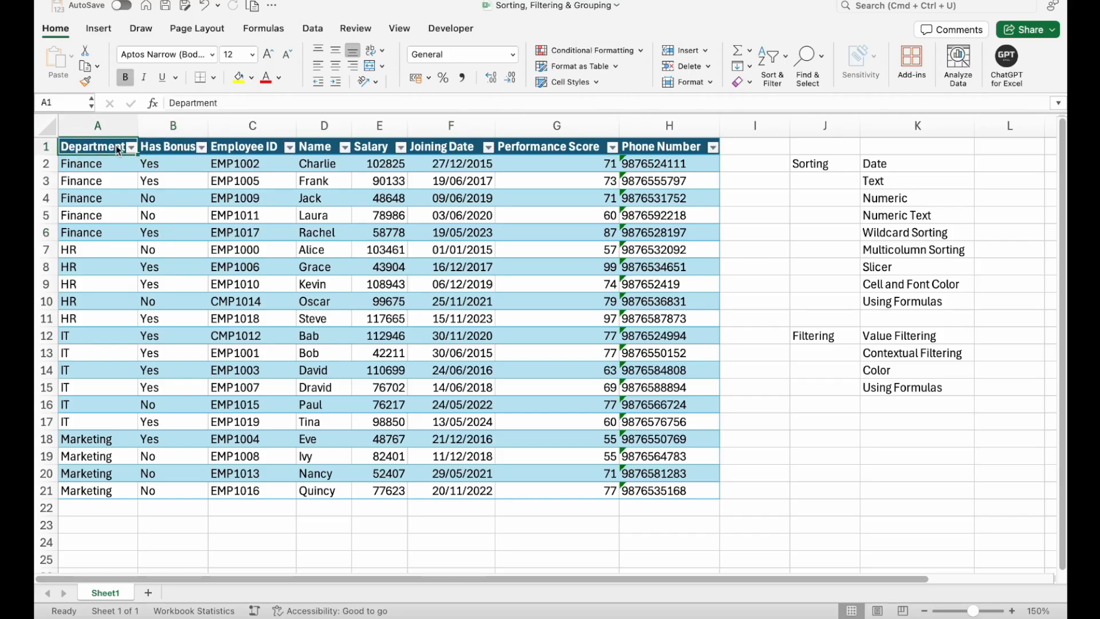
# - Sort the employee data on the Has Bonus column by the Light Turquoise cell color
pyautogui.click(202, 149)
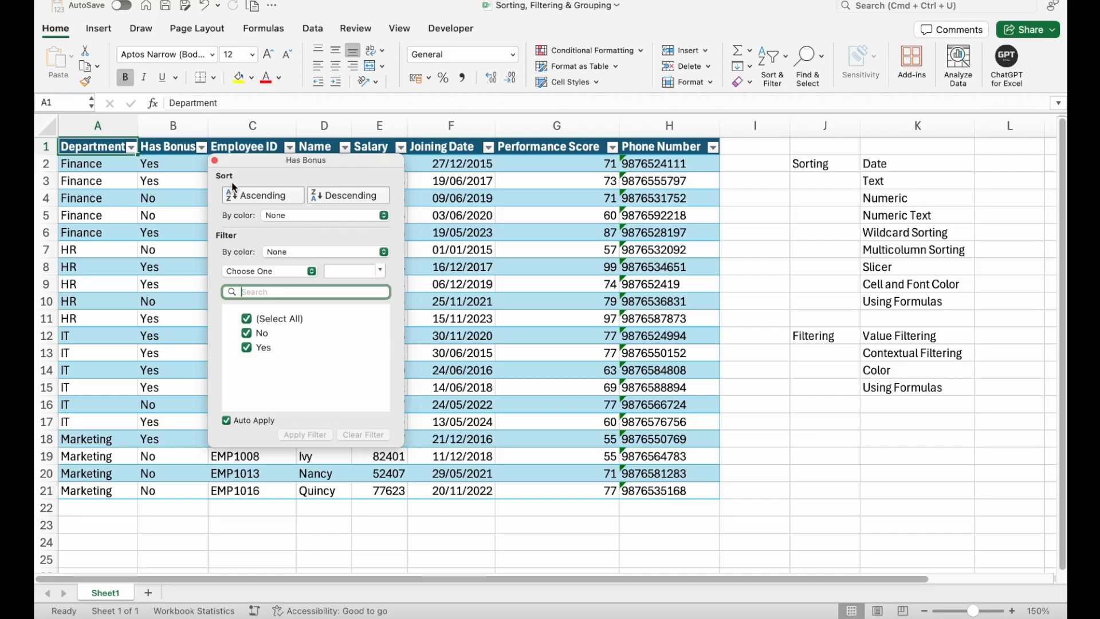
pyautogui.click(281, 217)
pyautogui.moveTo(314, 232)
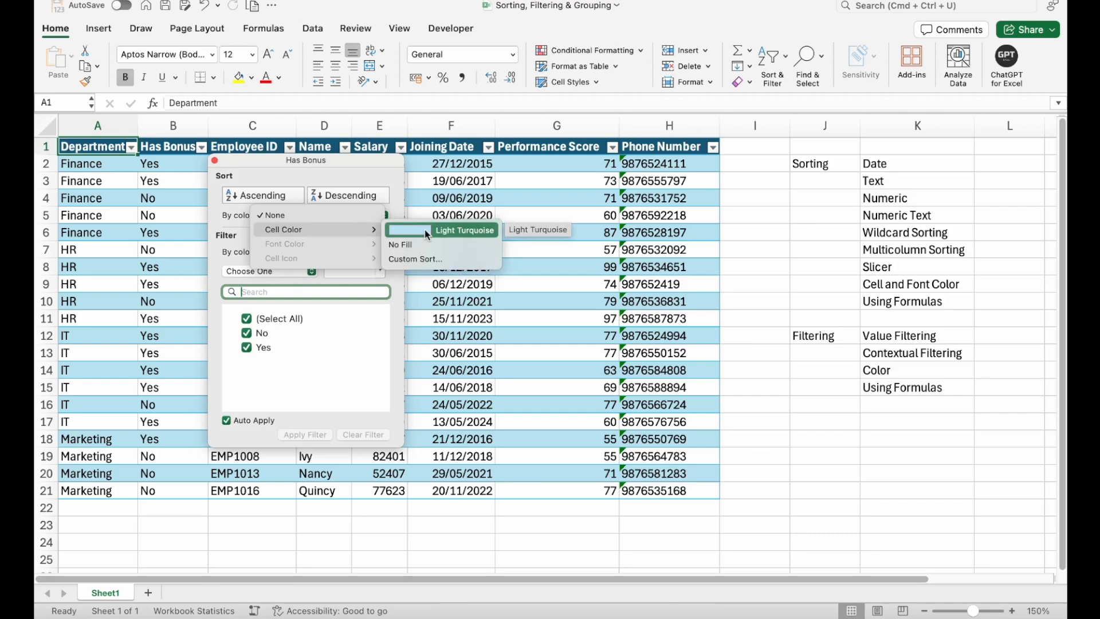
pyautogui.click(427, 231)
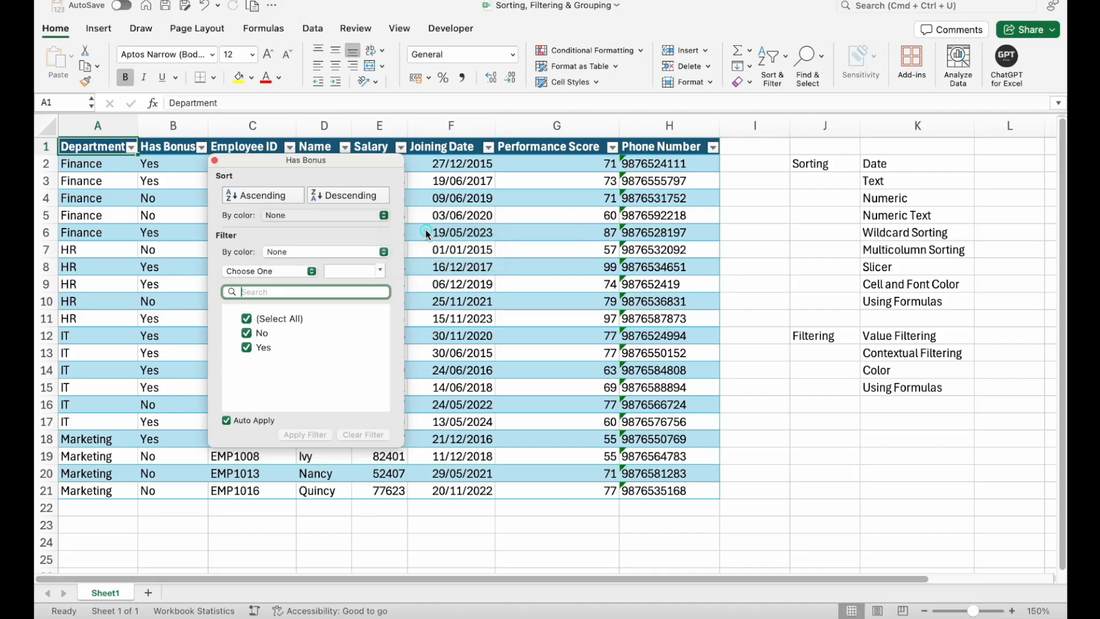
pyautogui.click(384, 322)
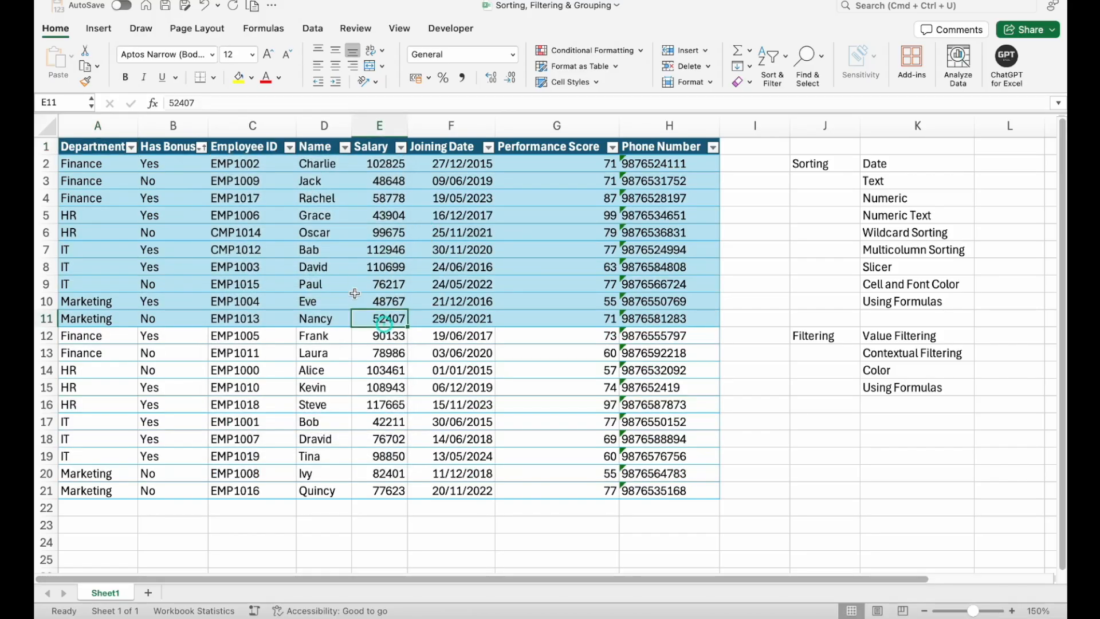
pyautogui.moveTo(255, 163); pyautogui.dragTo(266, 482)
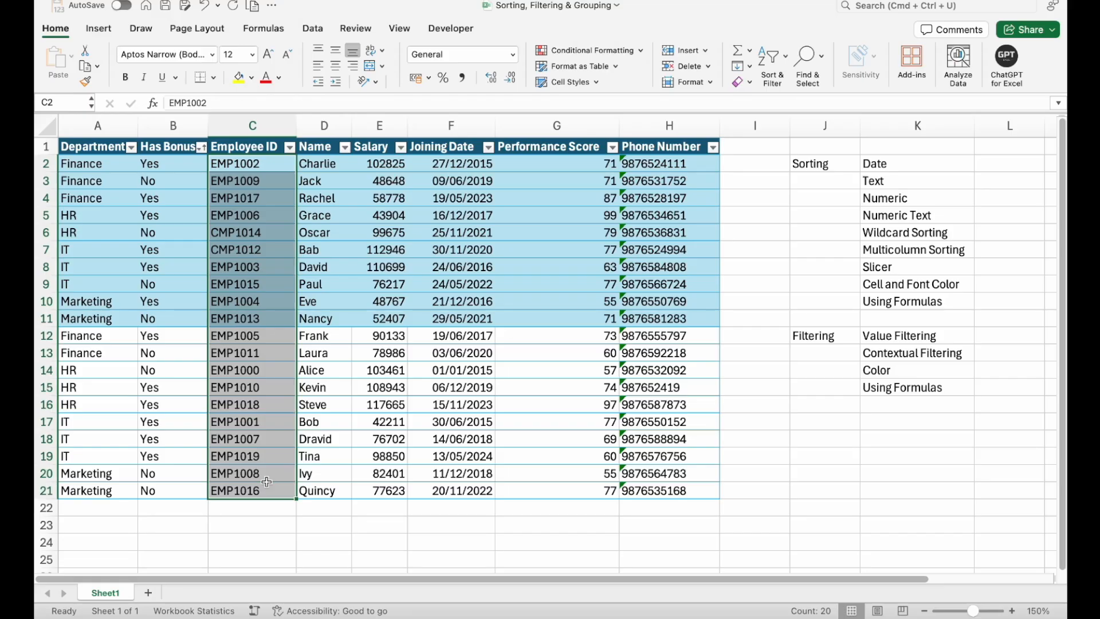
pyautogui.click(252, 301)
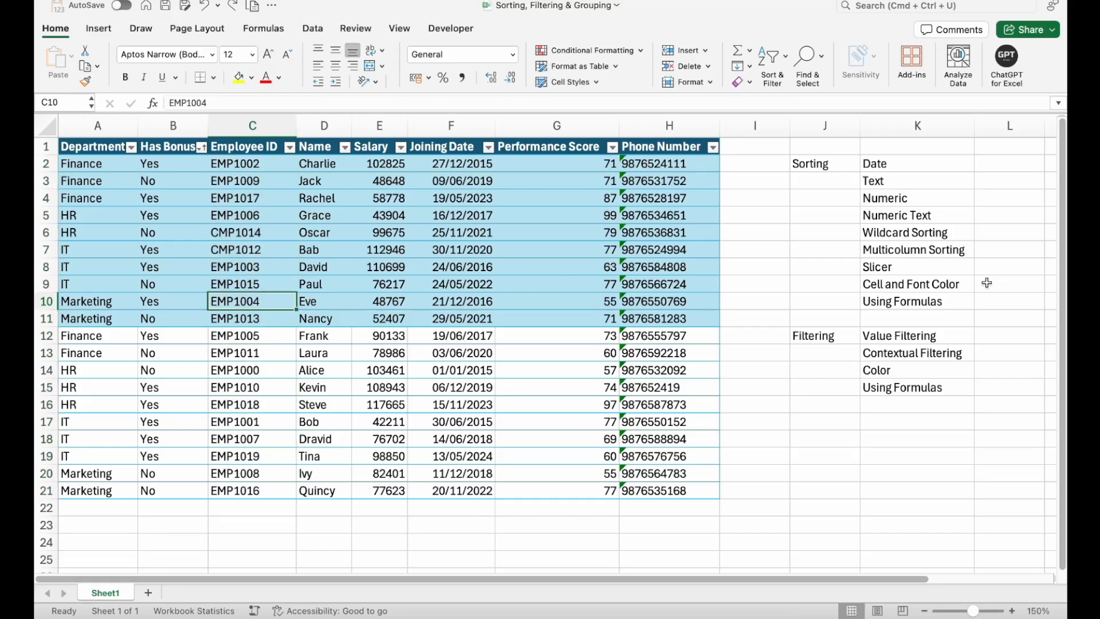
# - Set the font color of the Employee ID cells C14:C17 to light orange
pyautogui.click(271, 364)
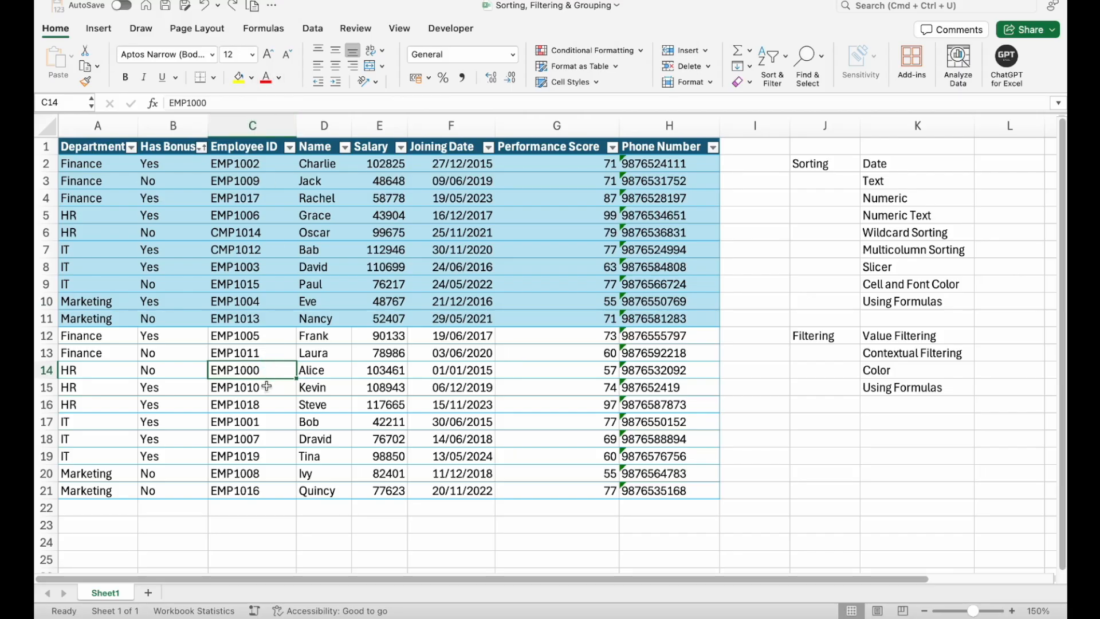
pyautogui.keyDown('shift'); pyautogui.click(266, 428); pyautogui.keyUp('shift')
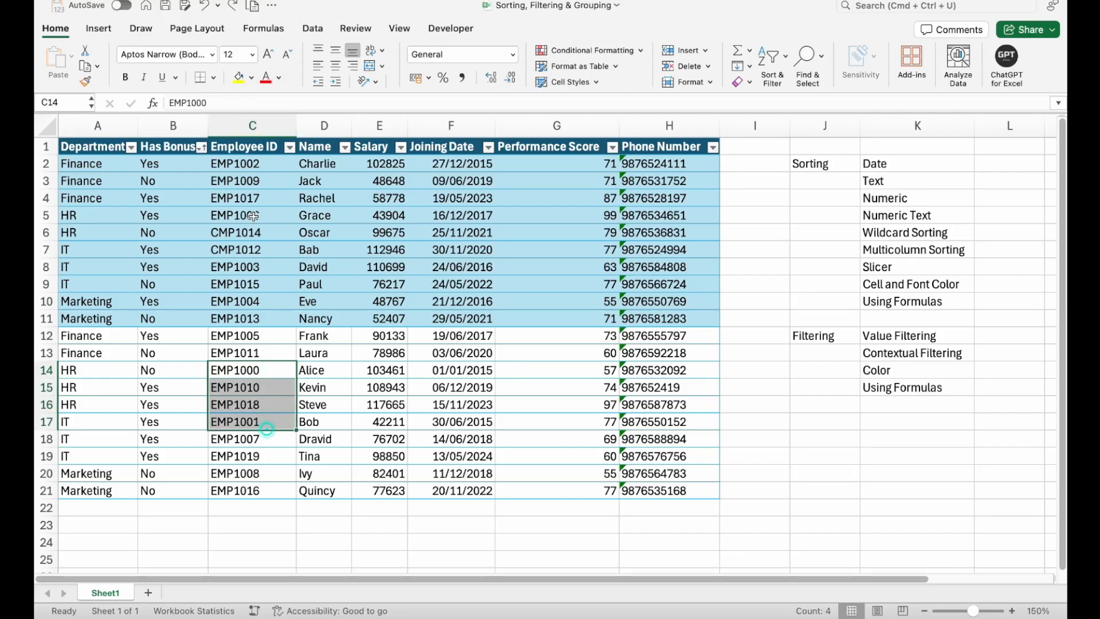
pyautogui.click(279, 77)
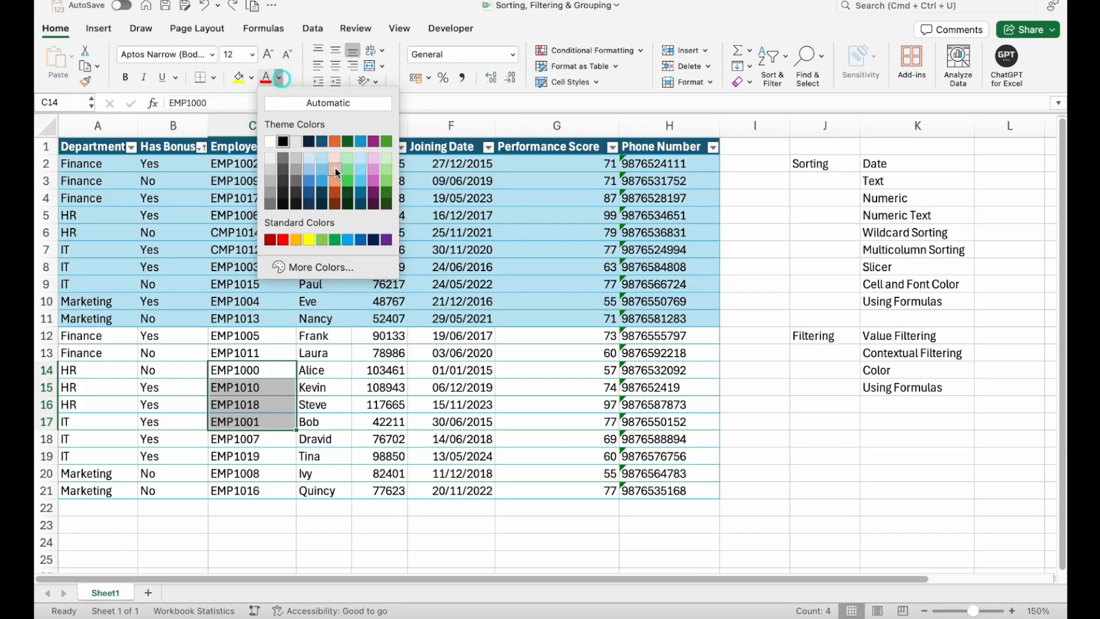
pyautogui.click(337, 184)
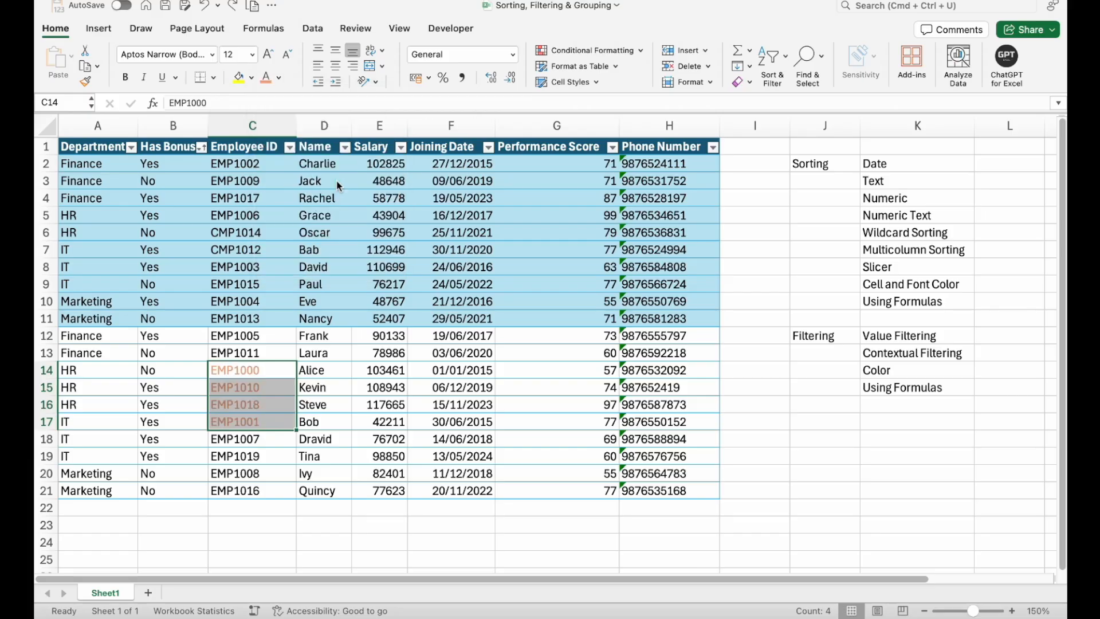
pyautogui.click(279, 446)
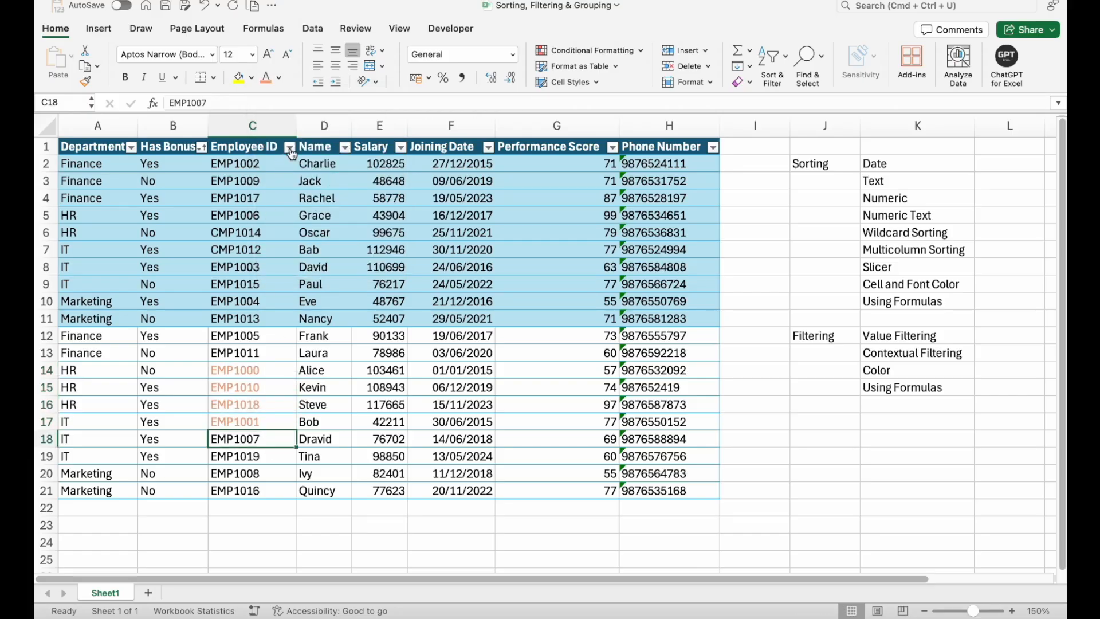
# - Sort the employee data on the Employee ID column by the Light Orange font color
pyautogui.click(290, 148)
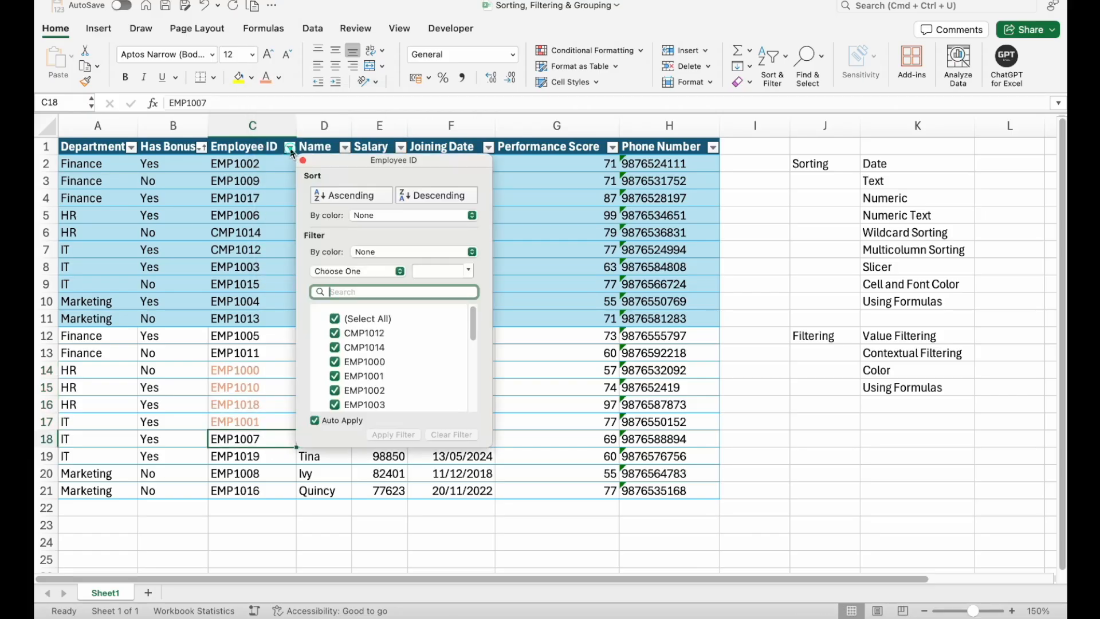
pyautogui.click(417, 216)
pyautogui.moveTo(430, 250)
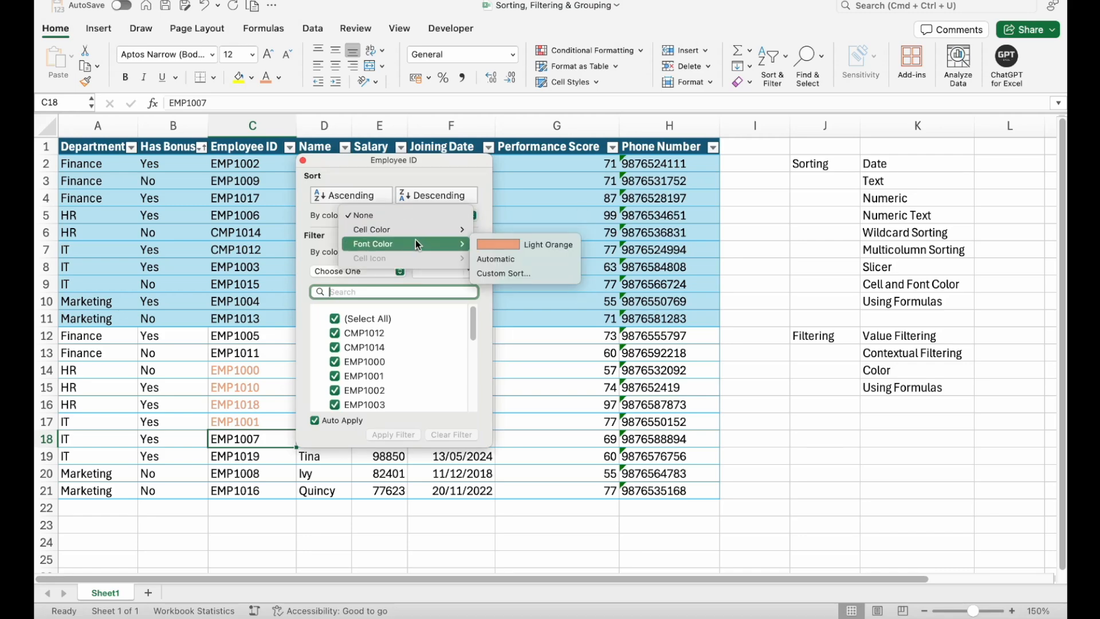
pyautogui.click(499, 245)
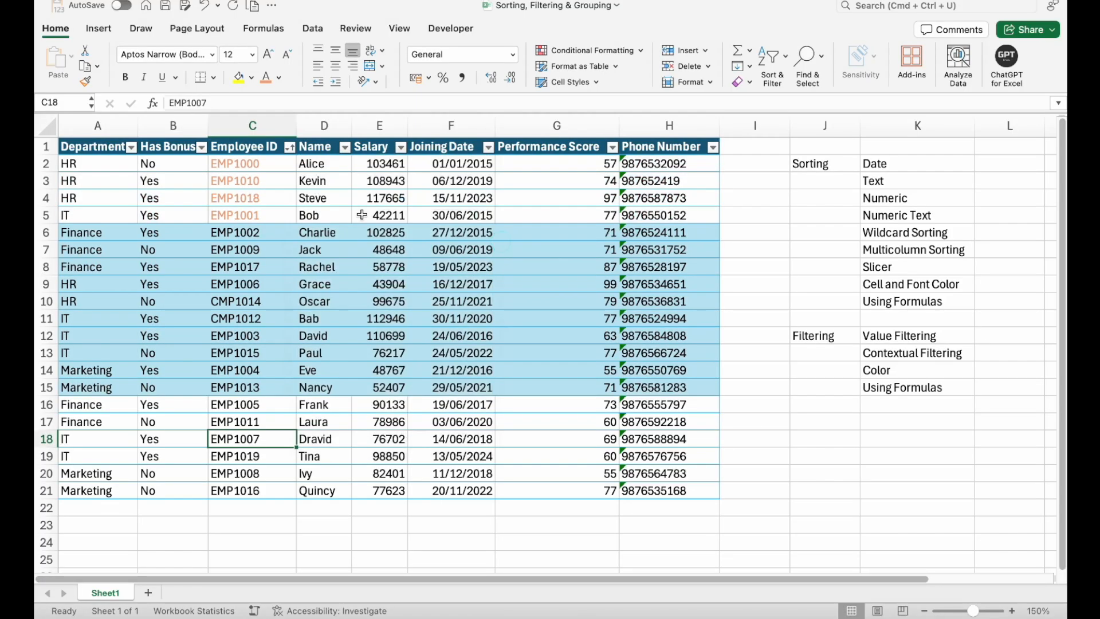
pyautogui.click(268, 214)
pyautogui.moveTo(260, 167); pyautogui.dragTo(255, 424)
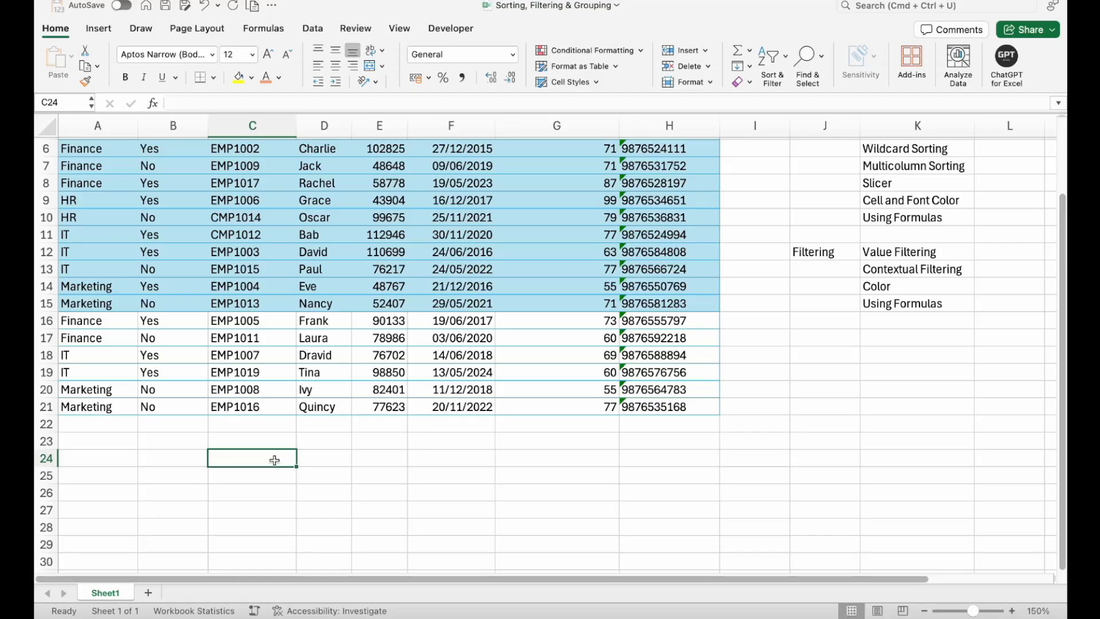
# - Enter the formula =SORT(C16:D21,1,1) in cell C24, below the employee data
pyautogui.write('=sor')
pyautogui.press('Tab')
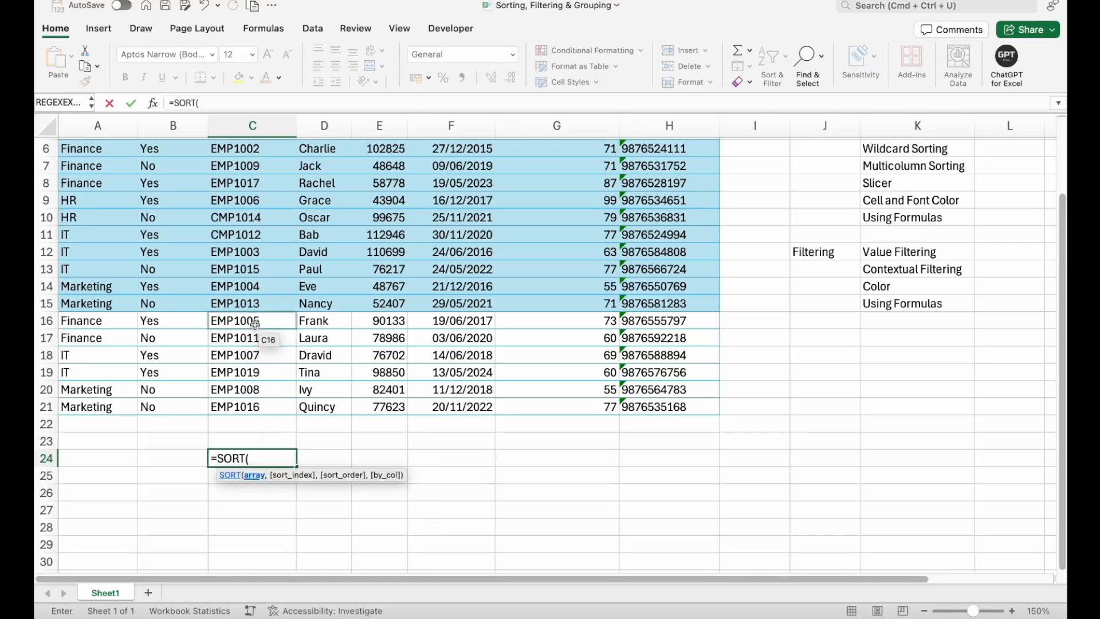
pyautogui.moveTo(254, 324); pyautogui.dragTo(327, 407)
pyautogui.write(',')
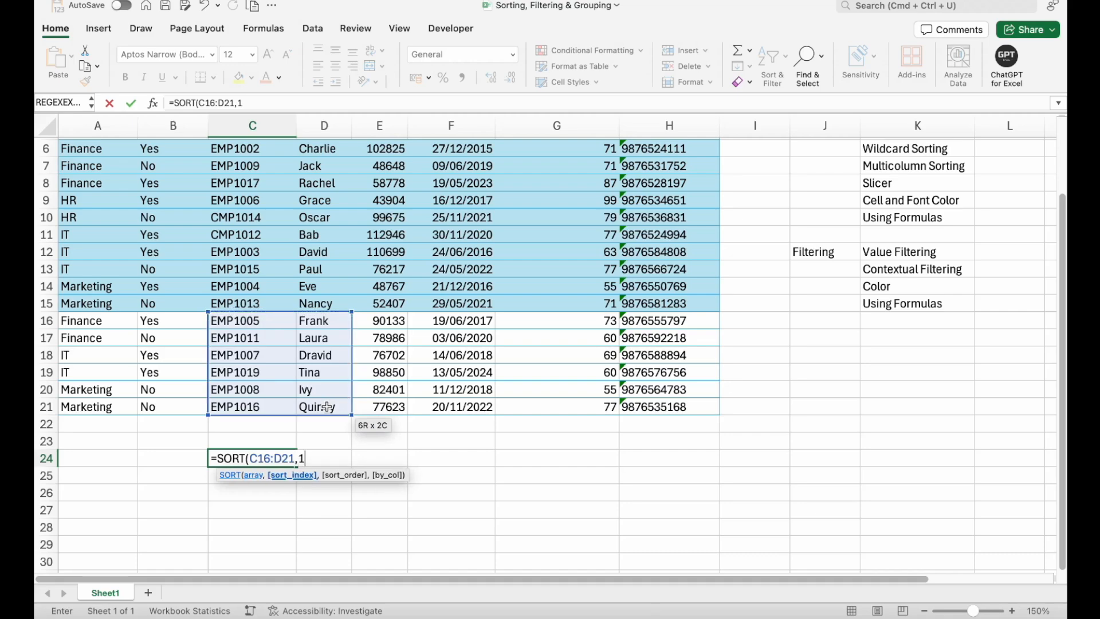
pyautogui.write('1,')
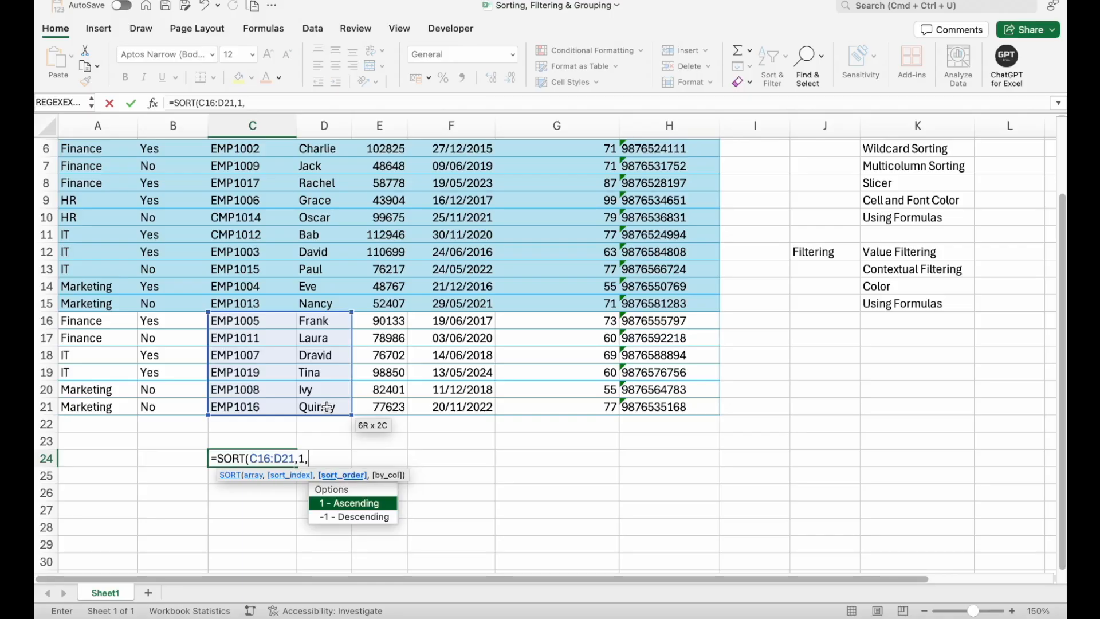
pyautogui.write('1')
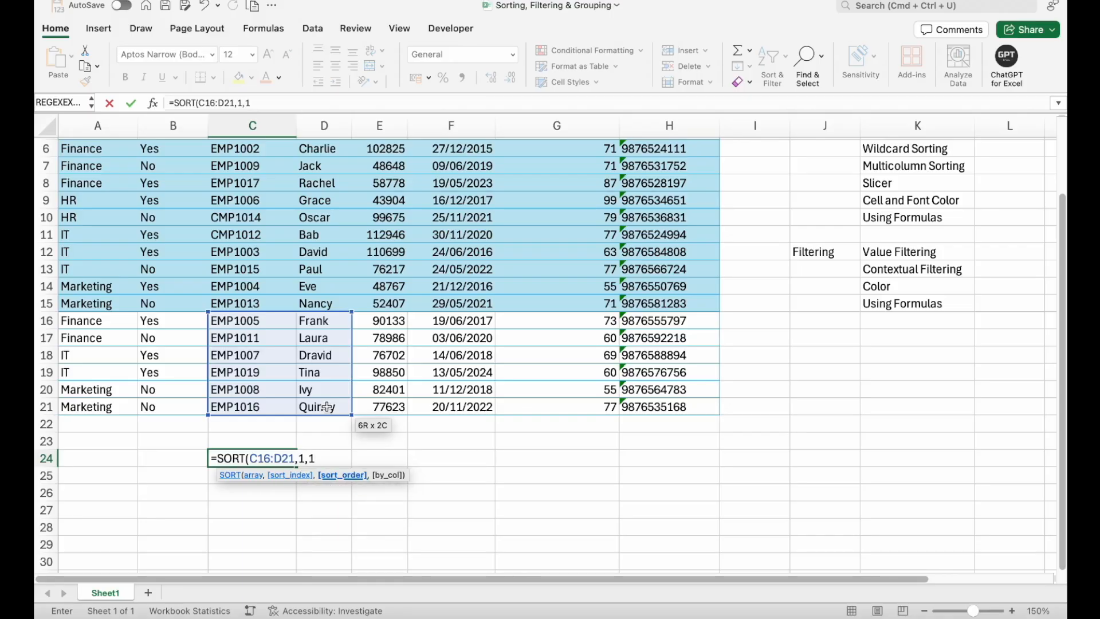
pyautogui.write(')')
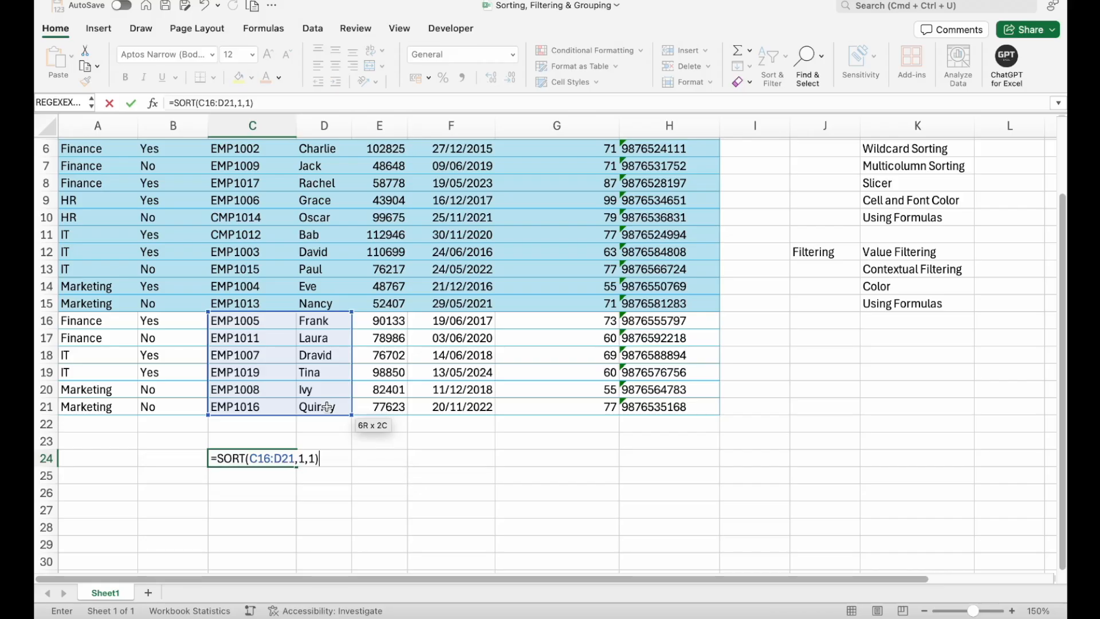
pyautogui.press('Return')
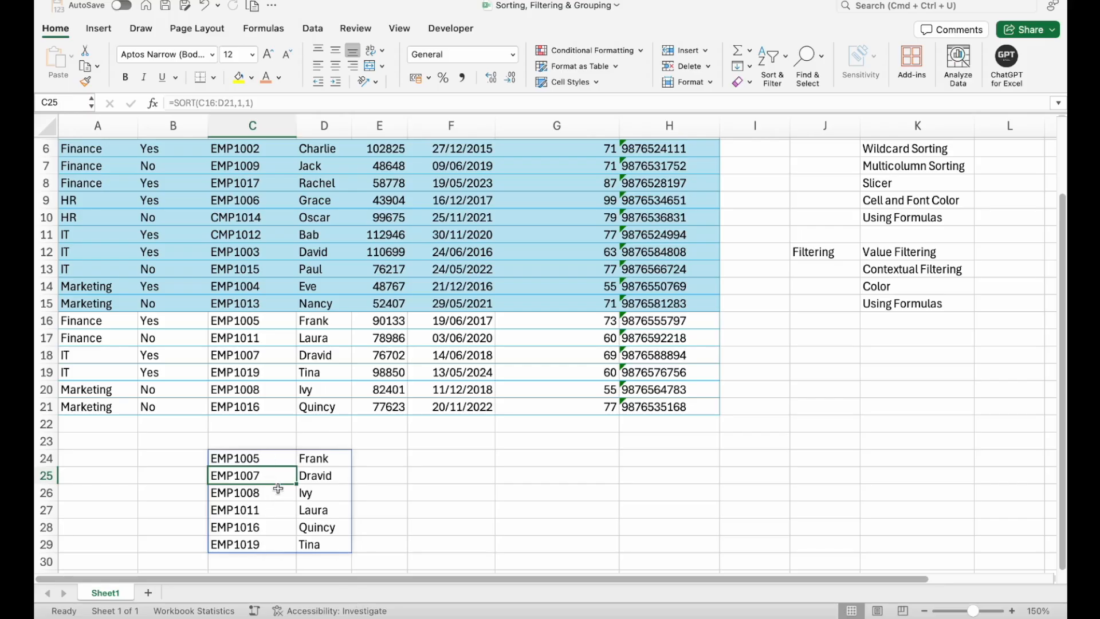
# - Change the sort index in C24's SORT formula to 2 to order the list by name
pyautogui.click(269, 391)
pyautogui.click(256, 491)
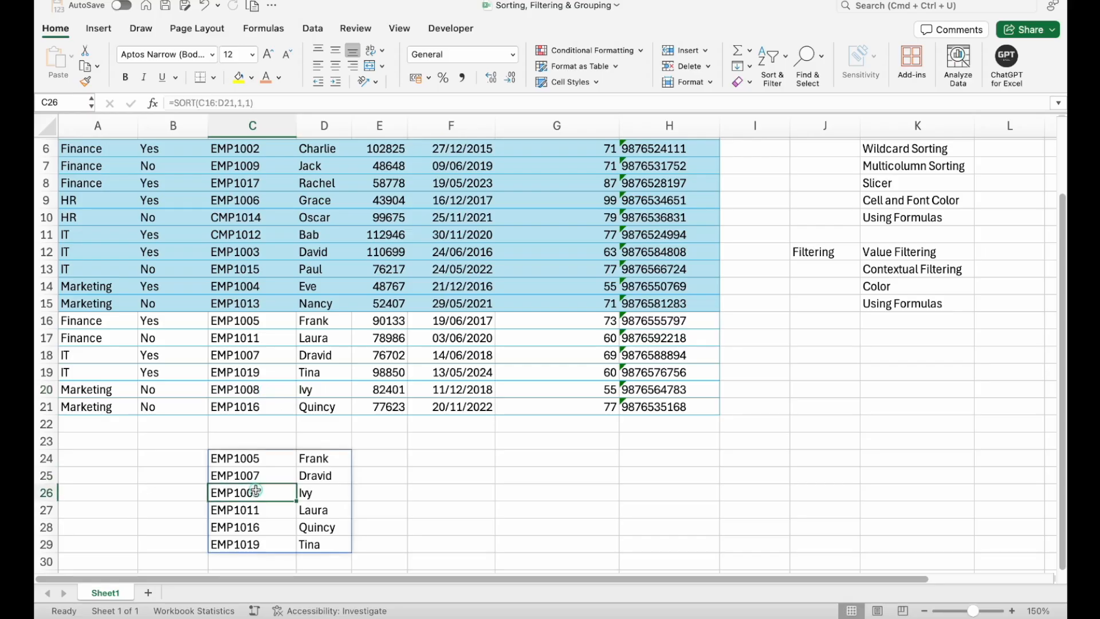
pyautogui.click(263, 459)
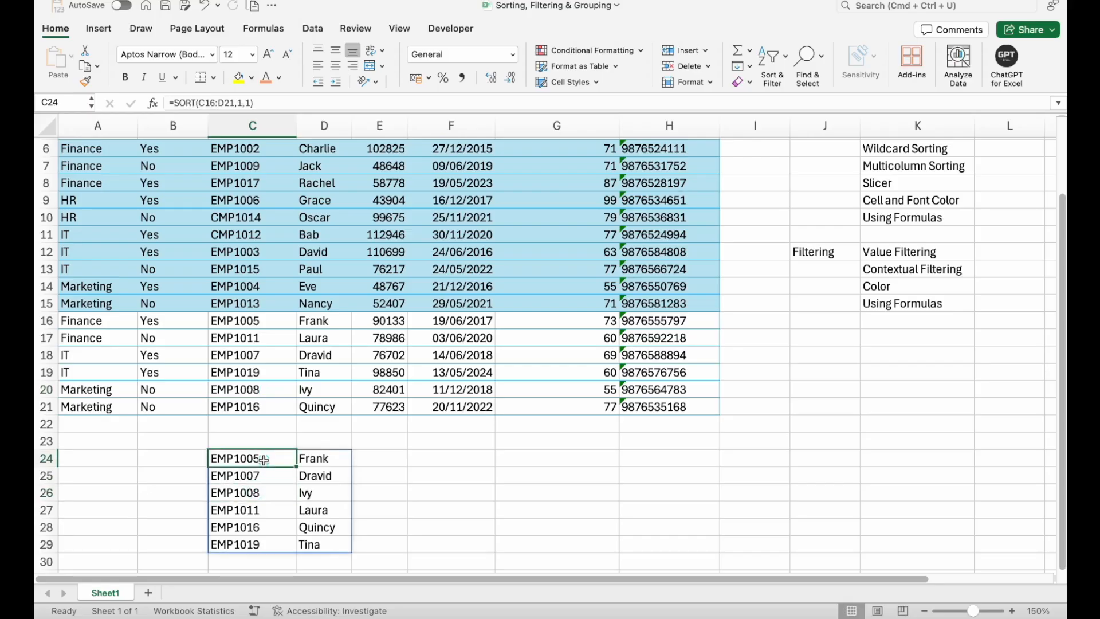
pyautogui.click(243, 102)
pyautogui.press('BackSpace')
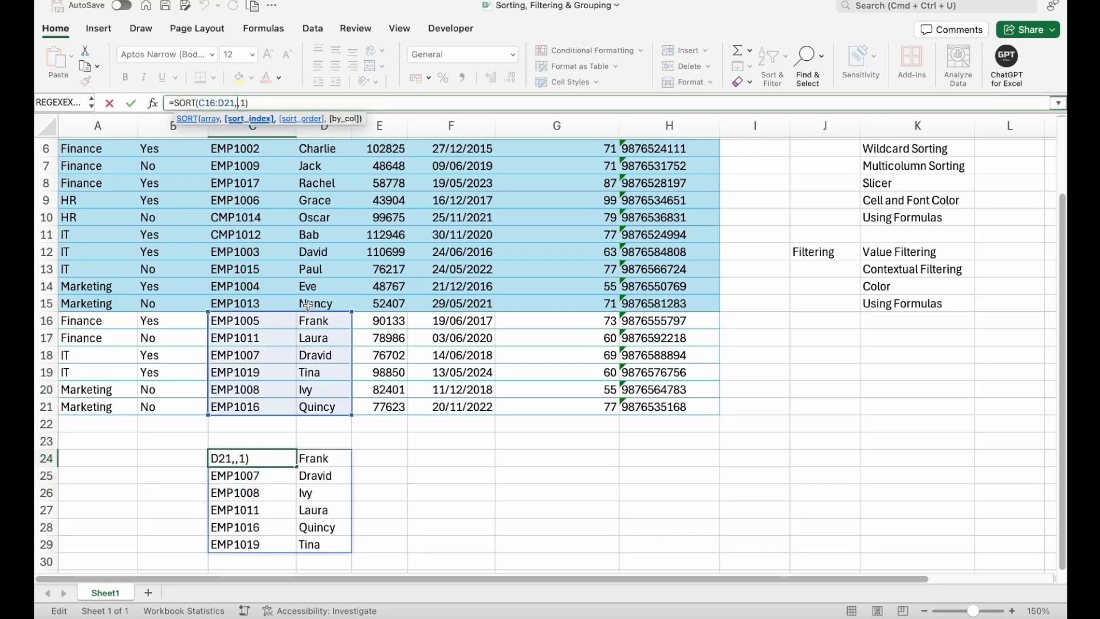
pyautogui.write('2')
pyautogui.press('Return')
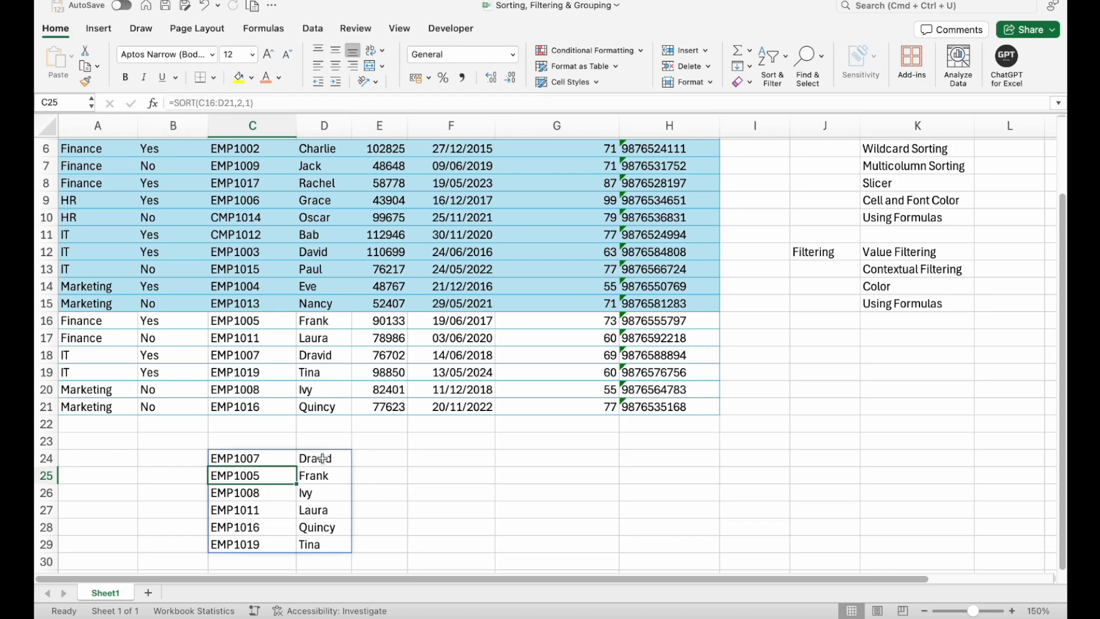
# - Enter the formula =SORTBY(C16:D21,E16:E21,1) in cell F24, beside the list sorted by name
pyautogui.moveTo(315, 458); pyautogui.dragTo(333, 545)
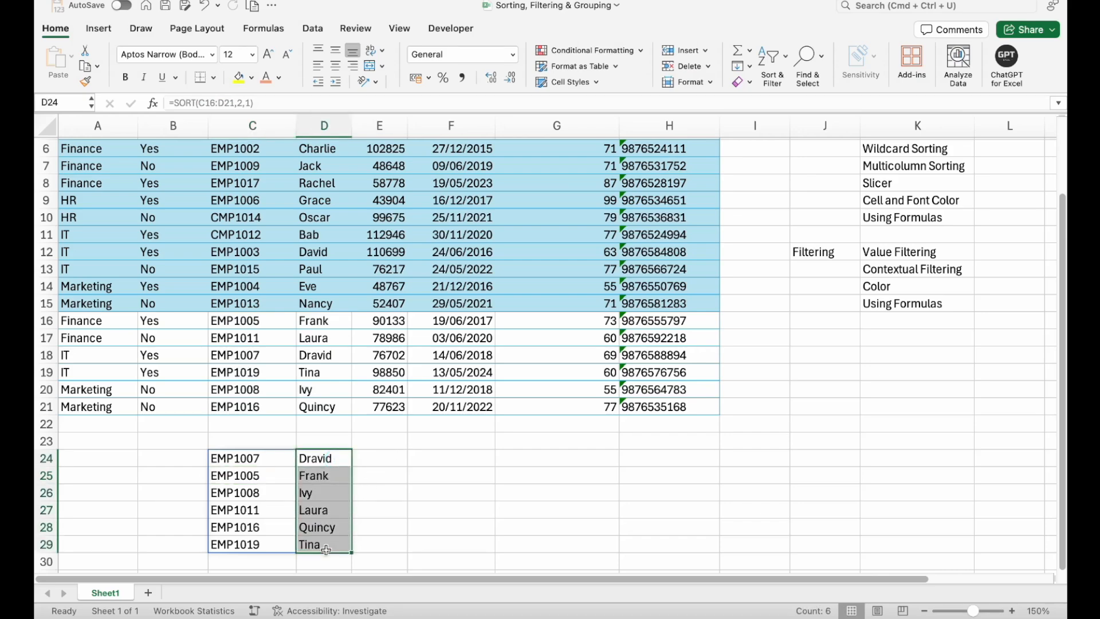
pyautogui.click(432, 458)
pyautogui.write('=sor')
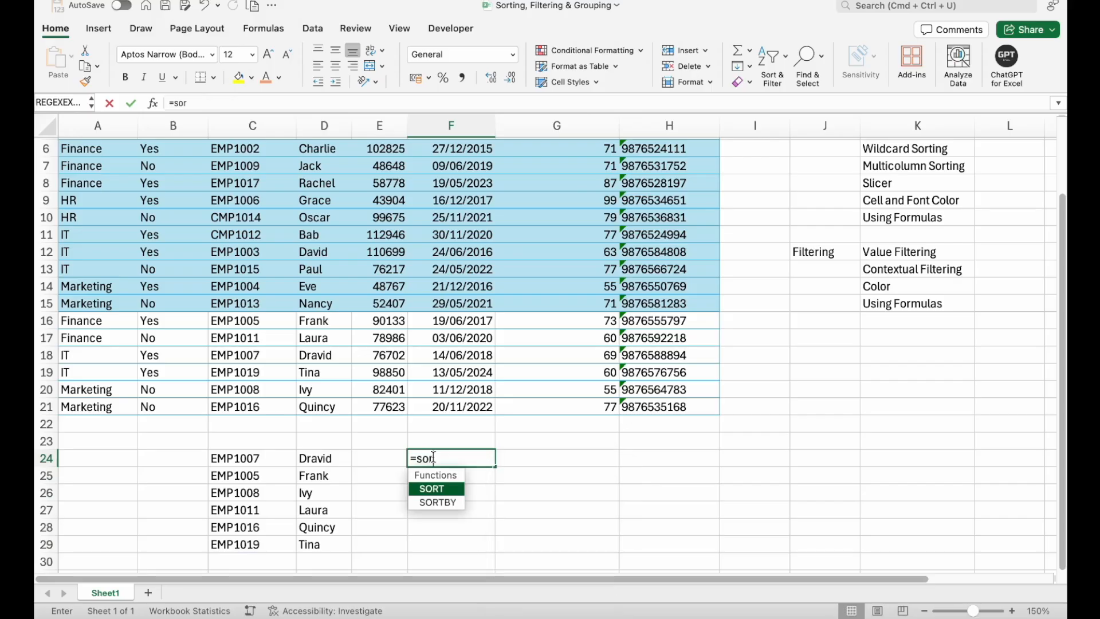
pyautogui.write('t')
pyautogui.press('Down')
pyautogui.press('Tab')
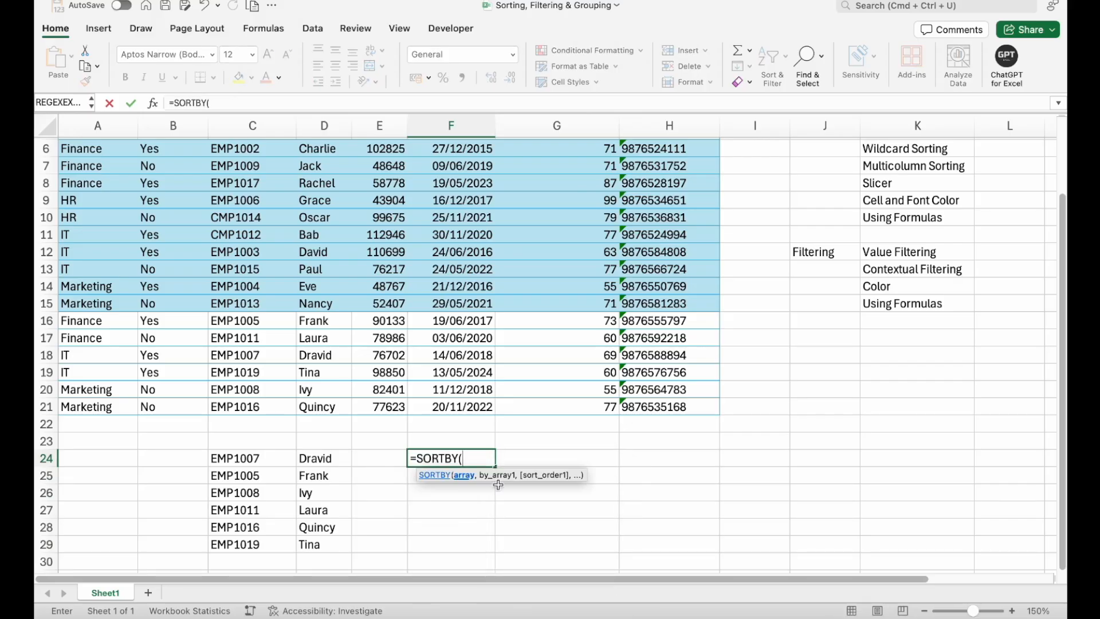
pyautogui.moveTo(226, 321); pyautogui.dragTo(322, 410)
pyautogui.write(',')
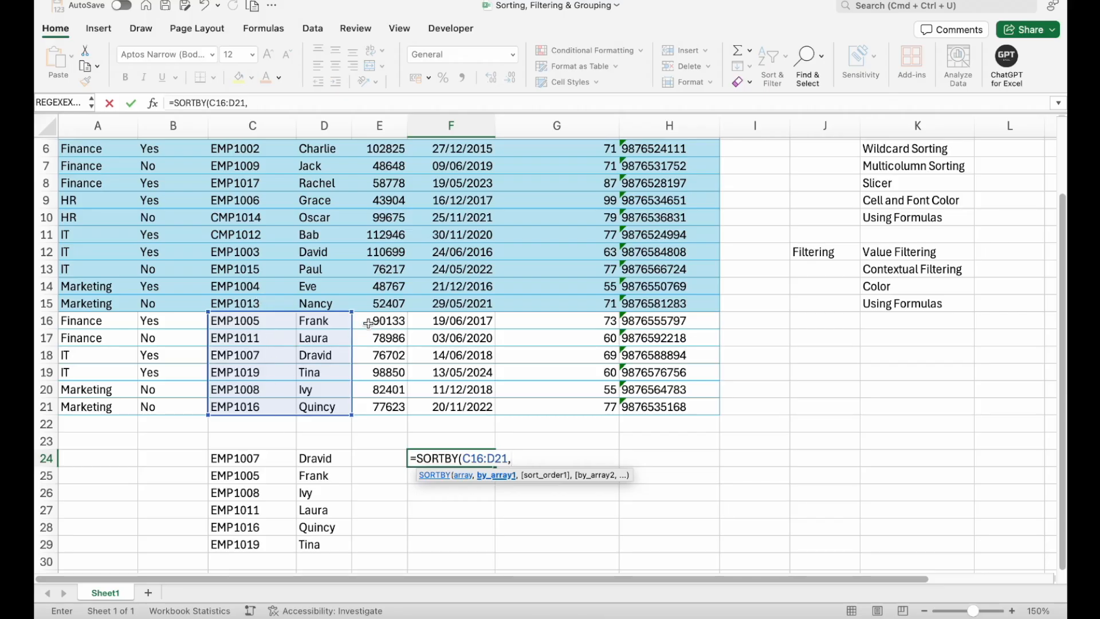
pyautogui.moveTo(369, 319); pyautogui.dragTo(371, 404)
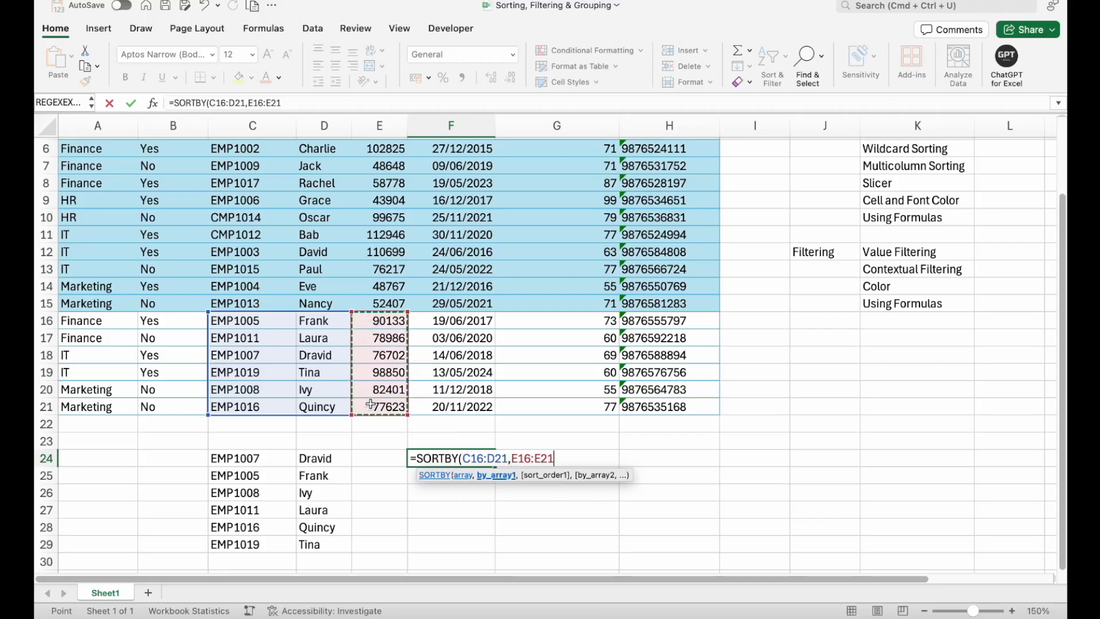
pyautogui.write(',')
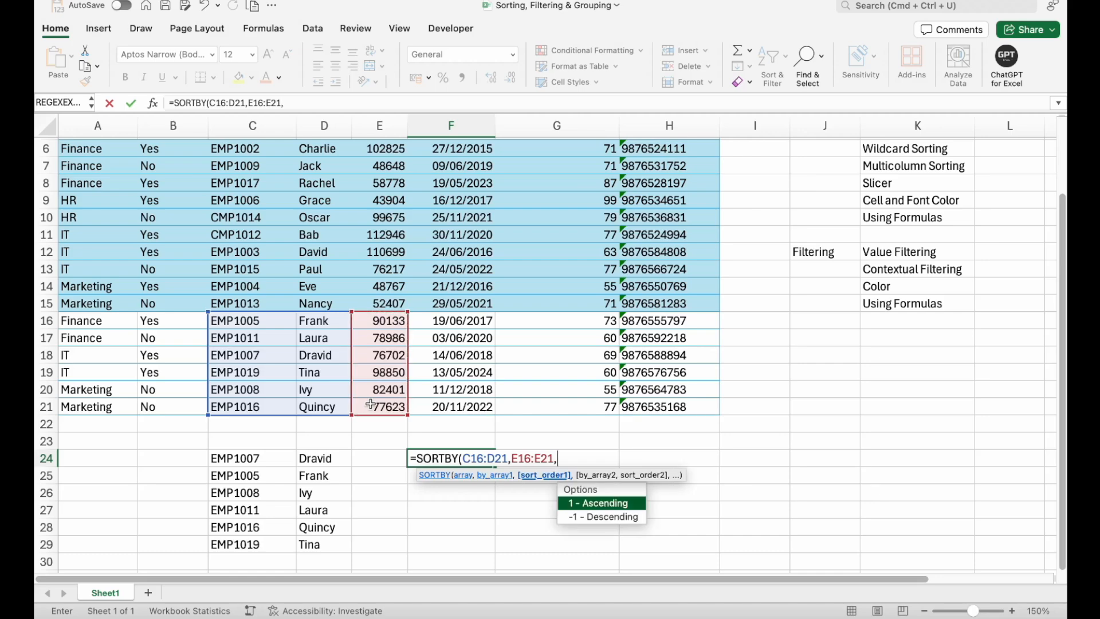
pyautogui.write('1')
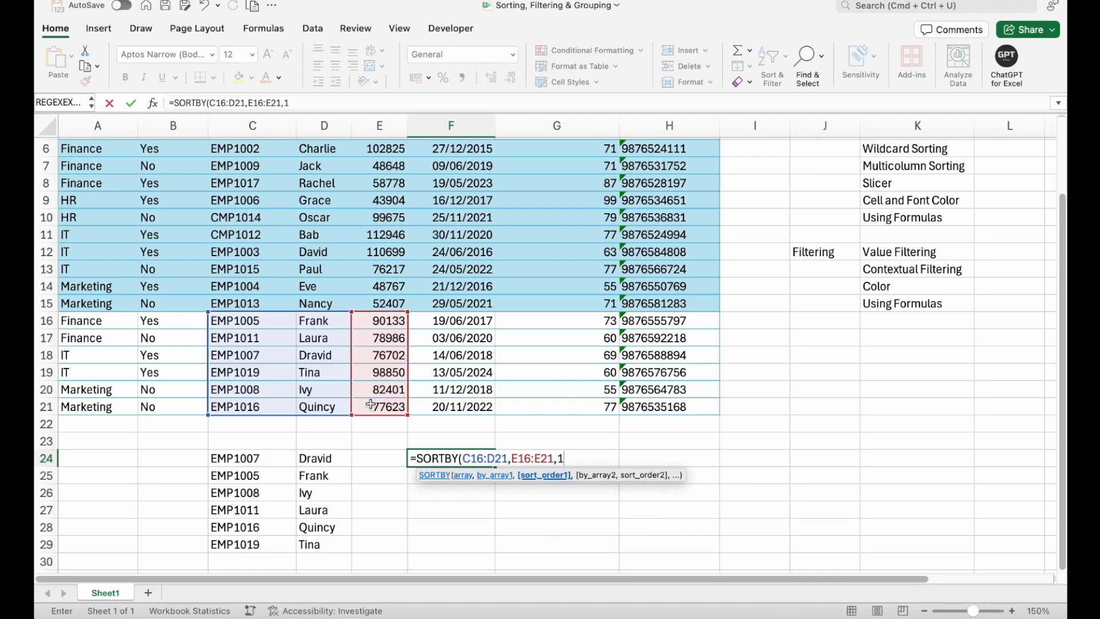
pyautogui.write(')')
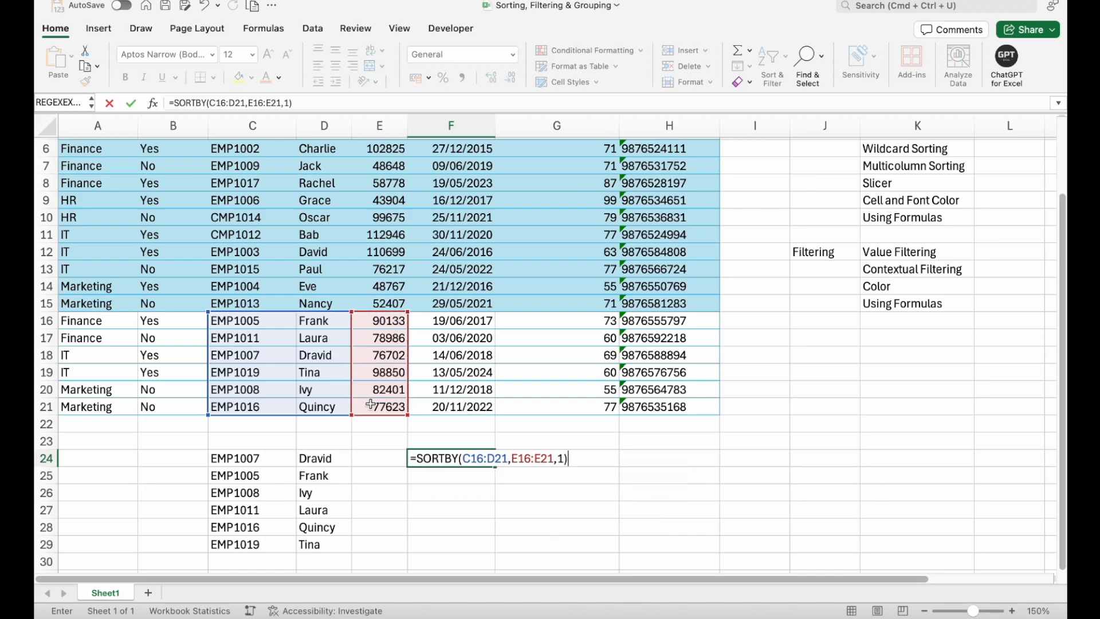
pyautogui.press('Return')
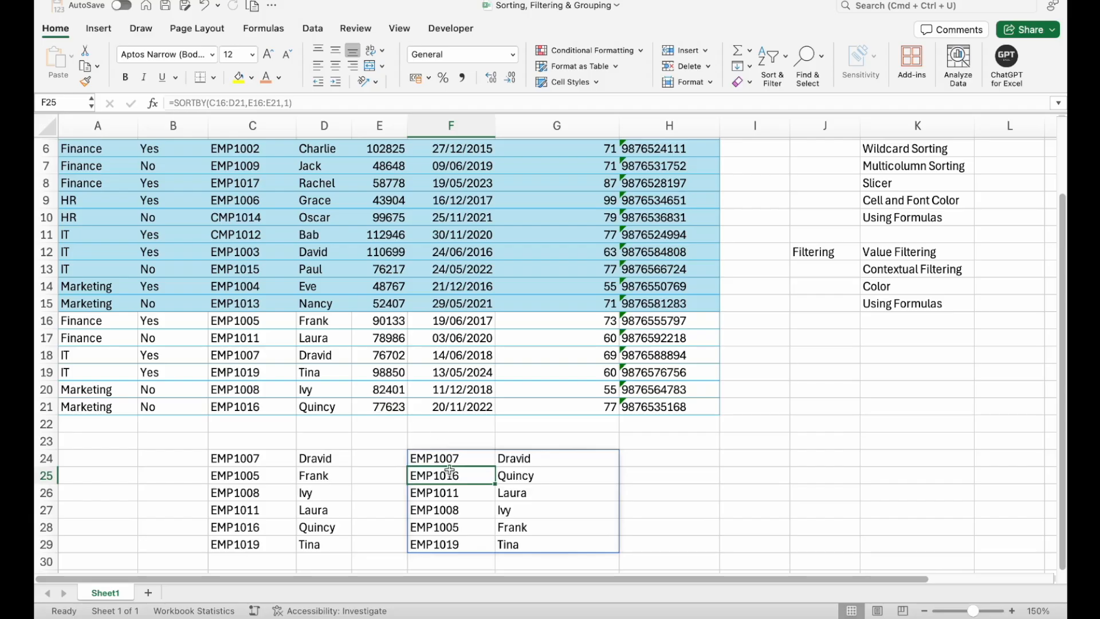
# - Compare the column E values in E16:E21 with the order of the employees in the SORTBY list
pyautogui.click(384, 321)
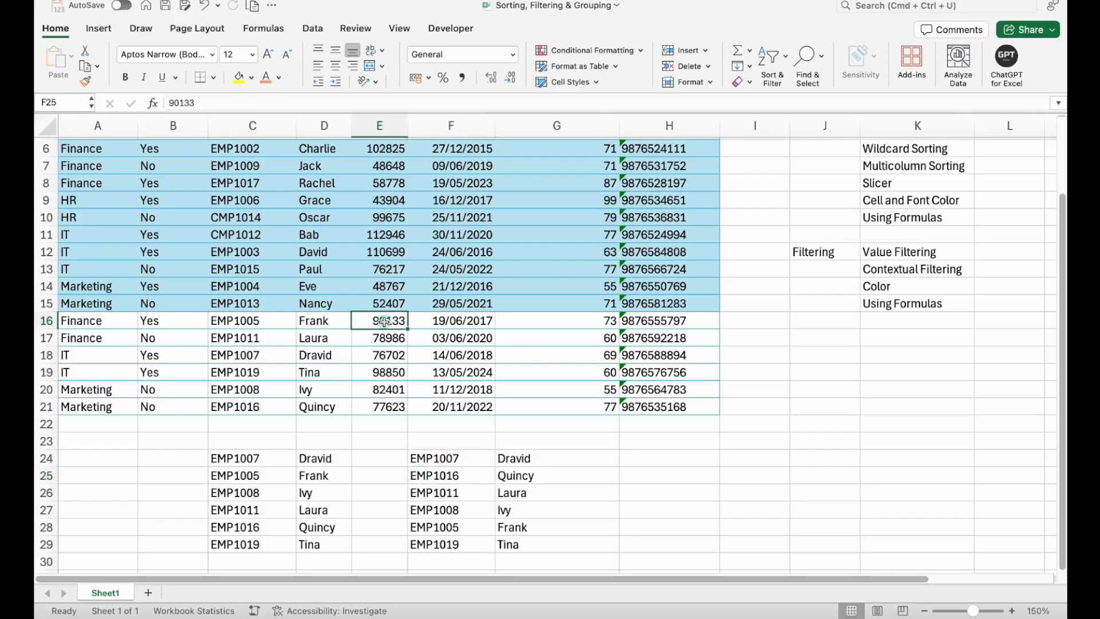
pyautogui.moveTo(384, 321); pyautogui.dragTo(379, 404)
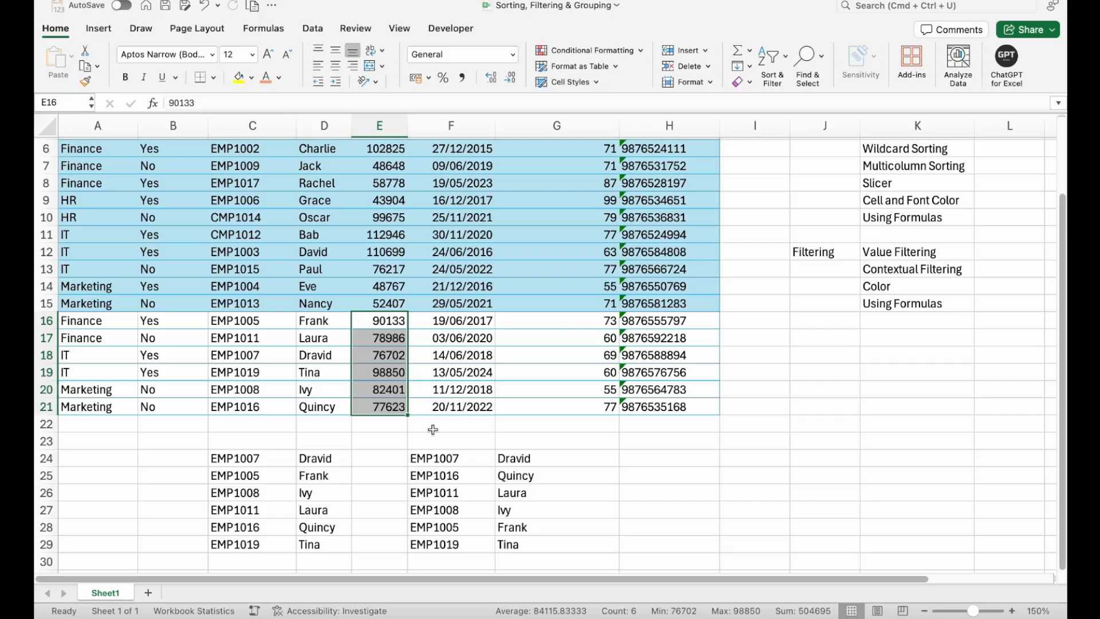
pyautogui.click(393, 357)
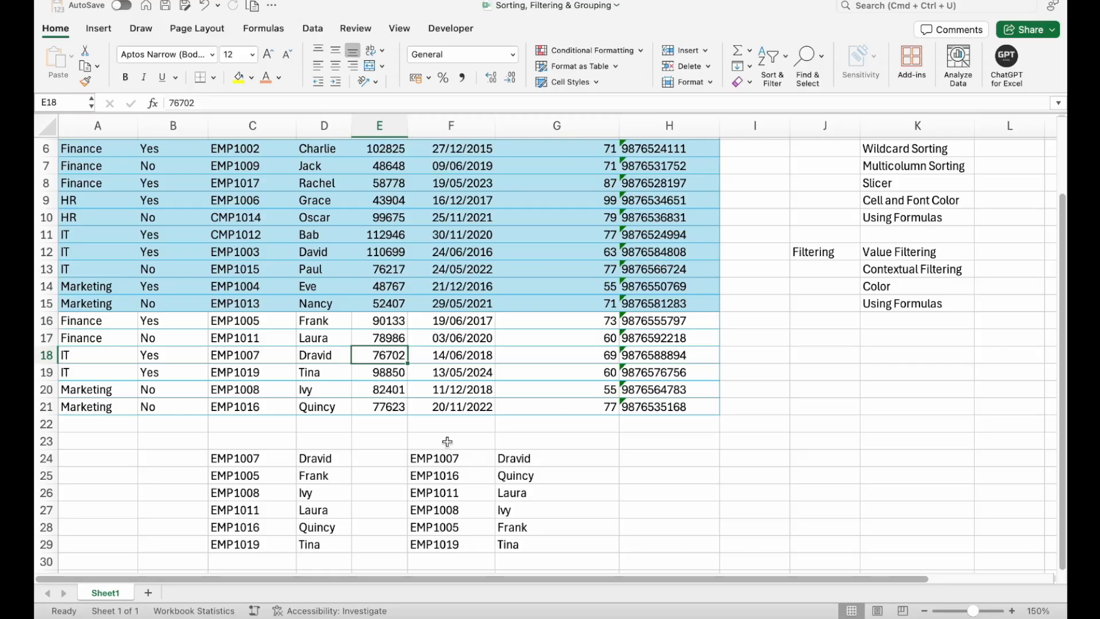
pyautogui.moveTo(457, 457); pyautogui.dragTo(510, 457)
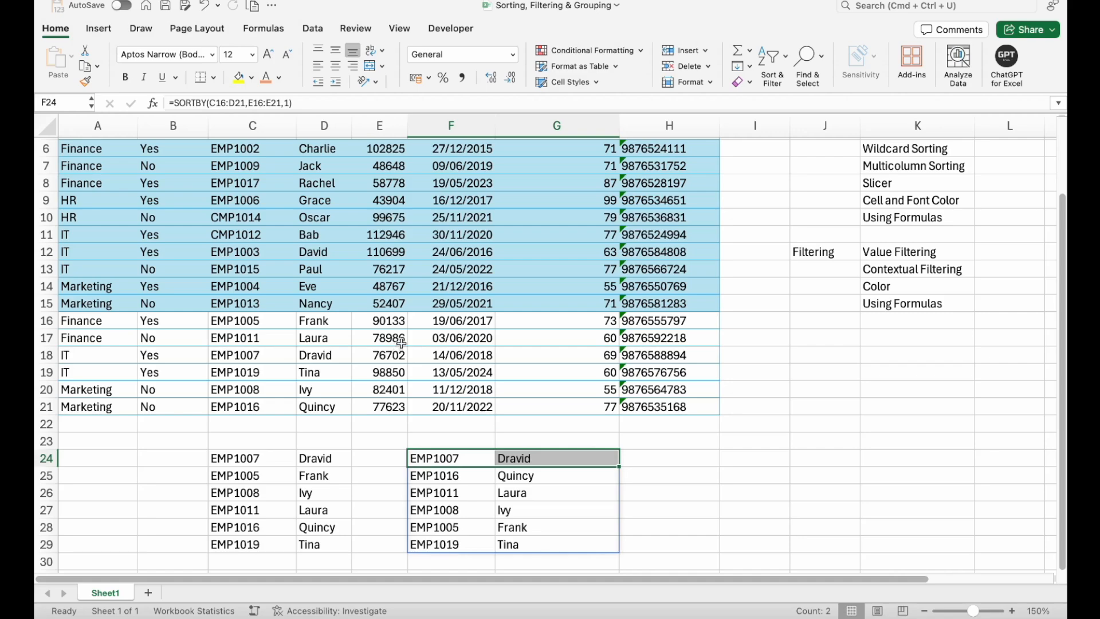
pyautogui.click(396, 410)
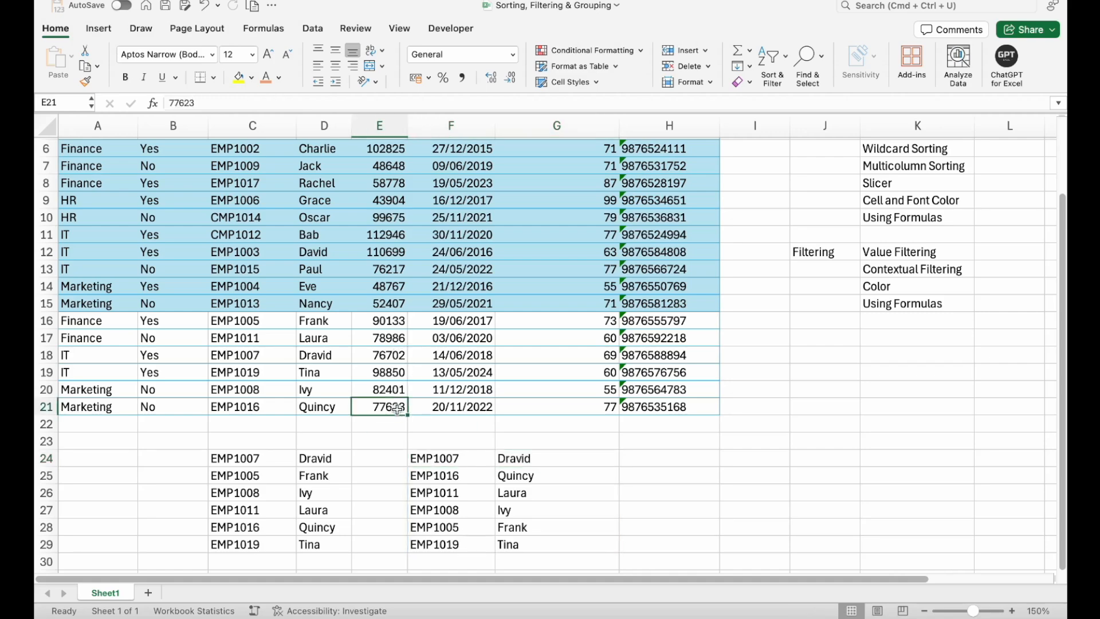
pyautogui.click(329, 412)
pyautogui.moveTo(464, 476); pyautogui.dragTo(519, 475)
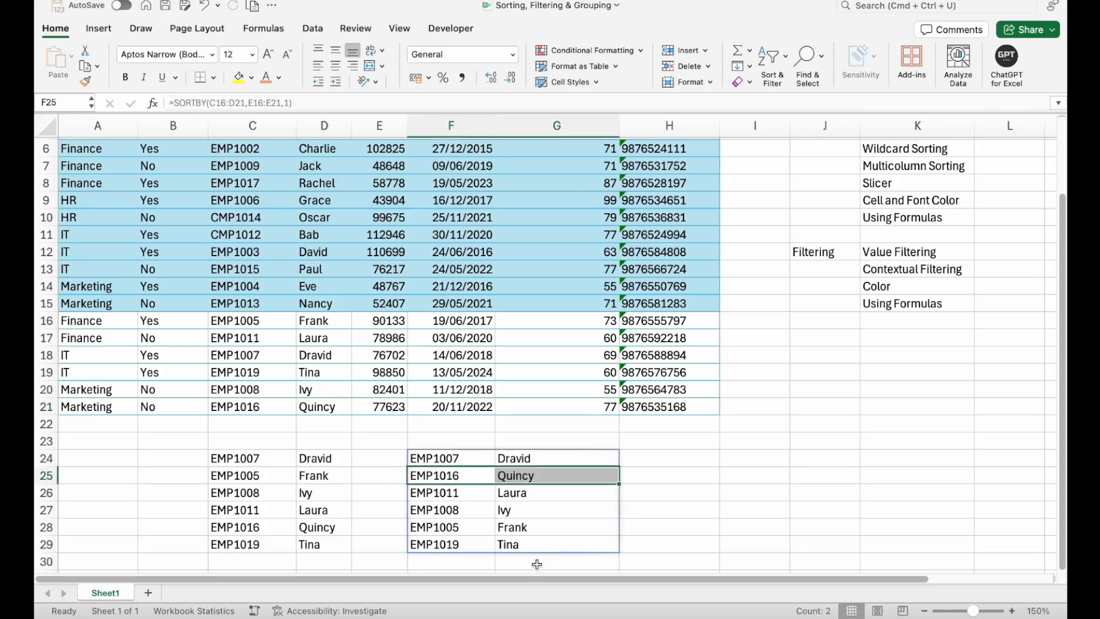
# - Examine the array, by_array and sort order arguments of the SORTBY formula in F24
pyautogui.doubleClick(453, 458)
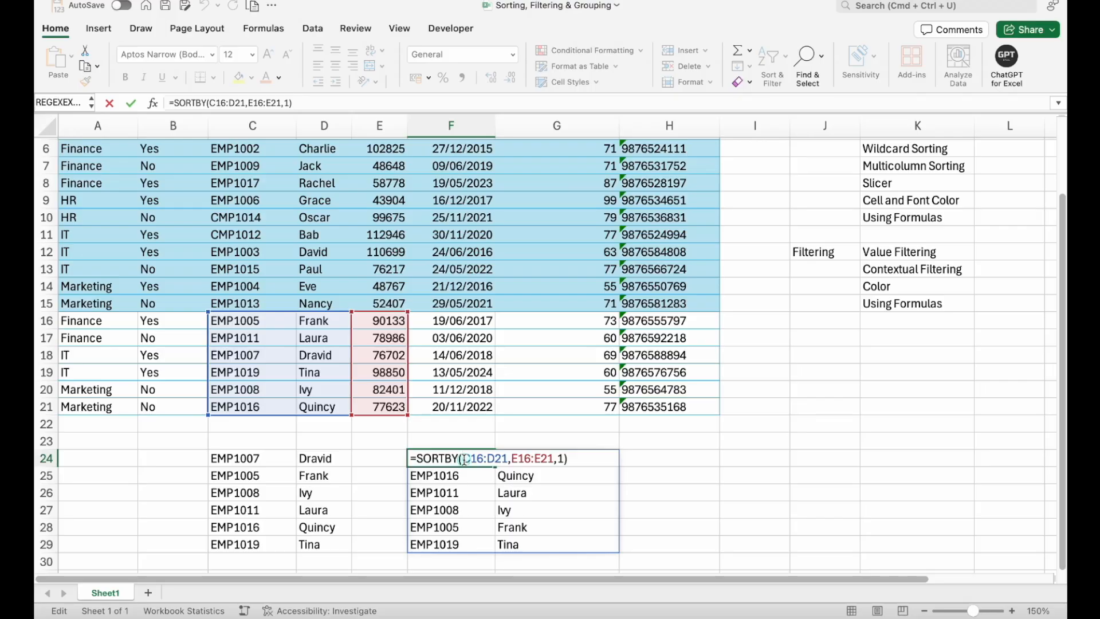
pyautogui.moveTo(464, 459); pyautogui.dragTo(554, 457)
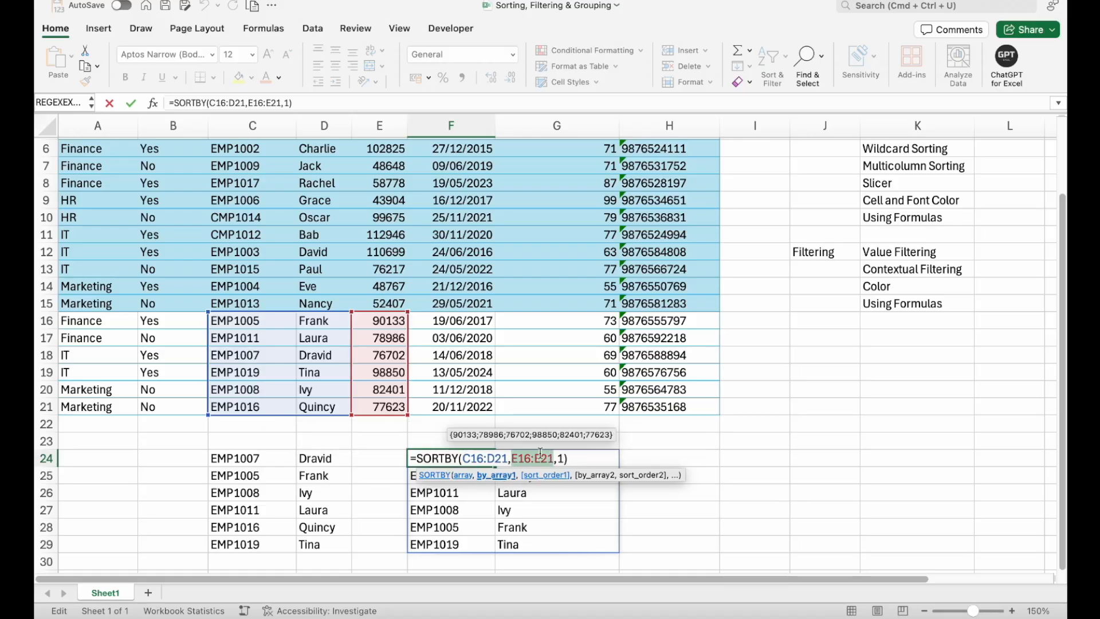
pyautogui.click(464, 458)
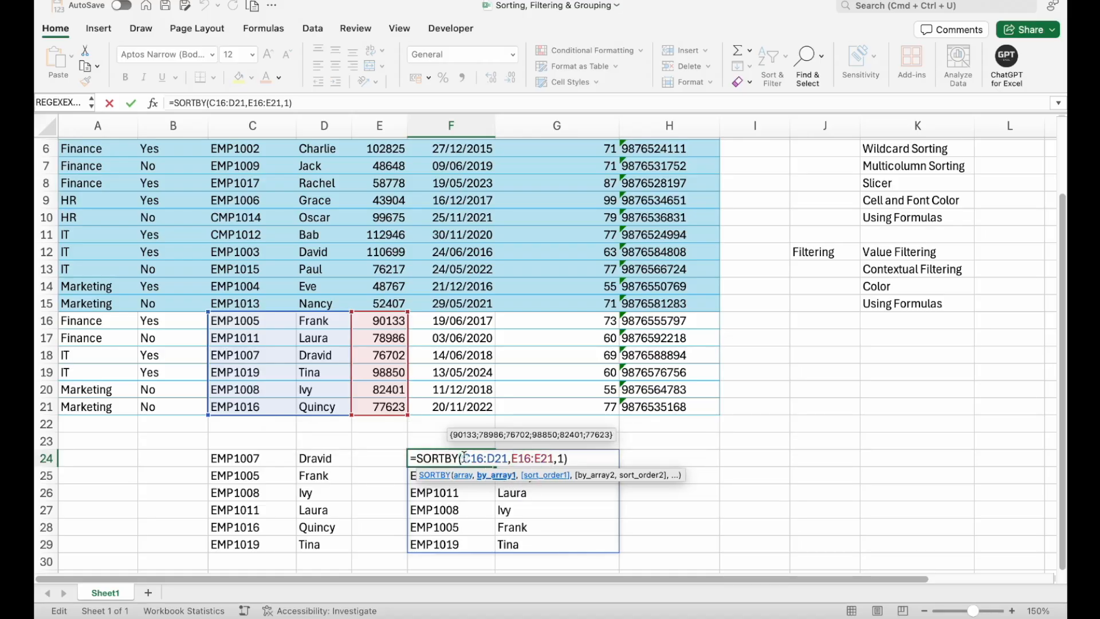
pyautogui.moveTo(464, 458); pyautogui.dragTo(554, 454)
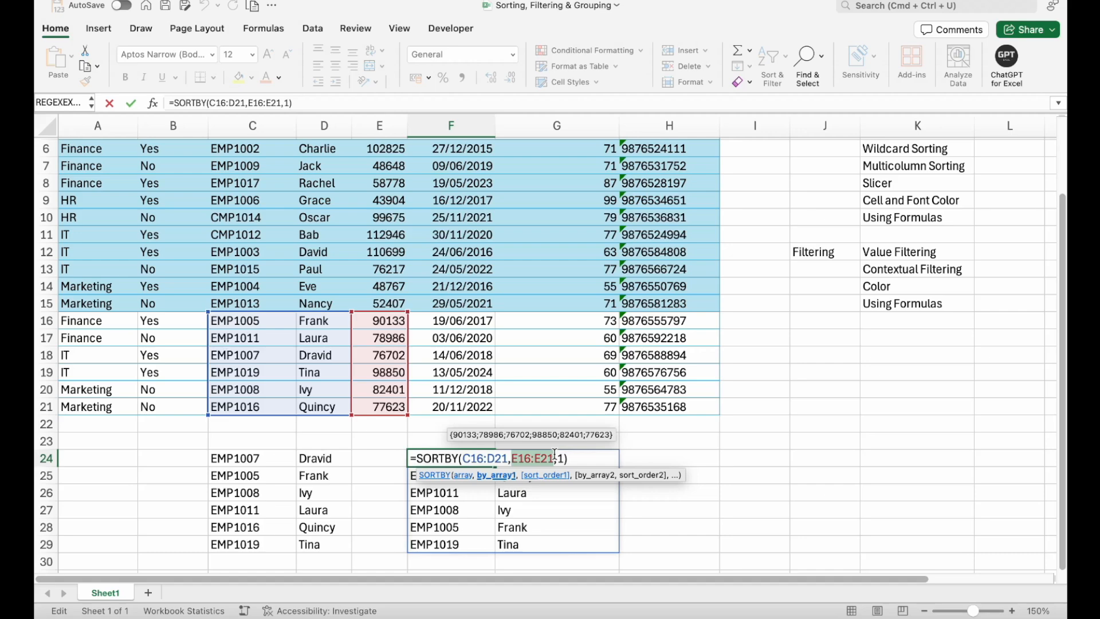
pyautogui.click(561, 457)
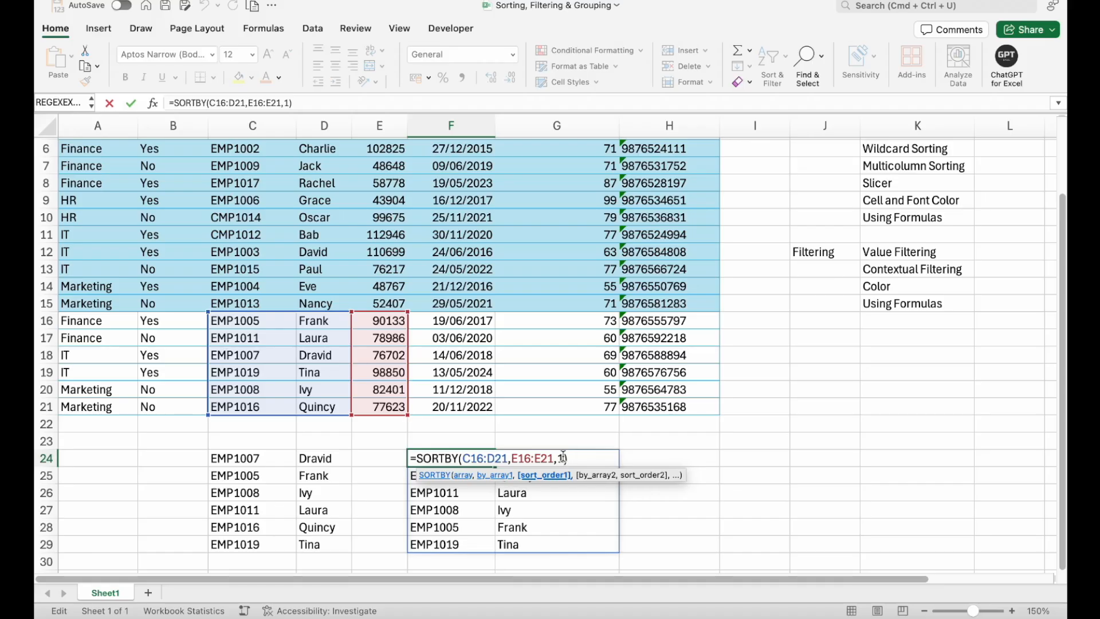
pyautogui.press('Return')
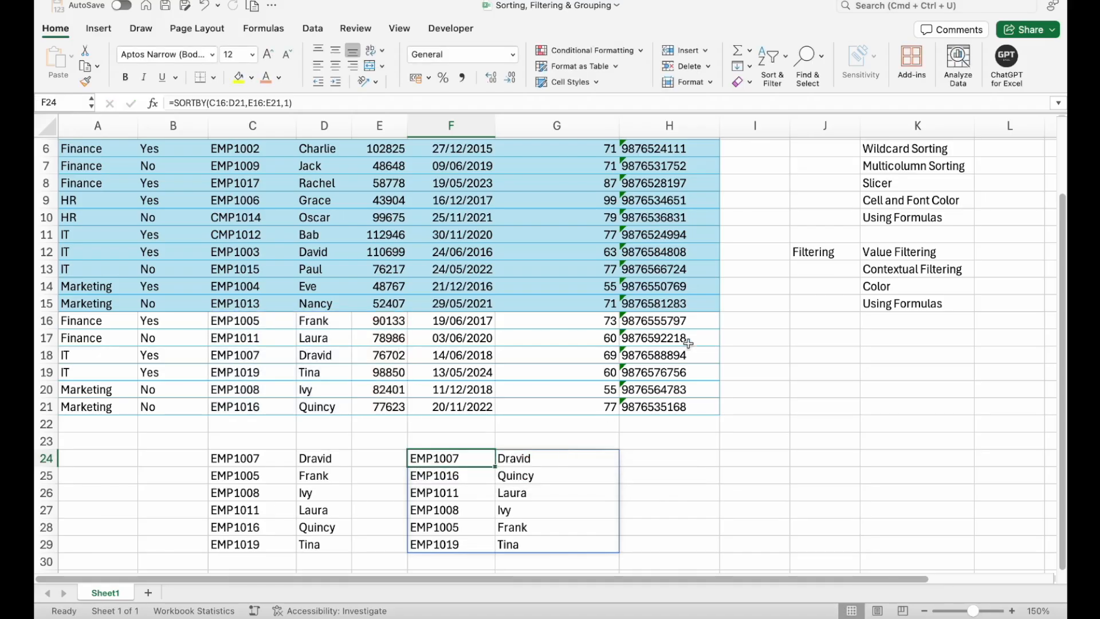